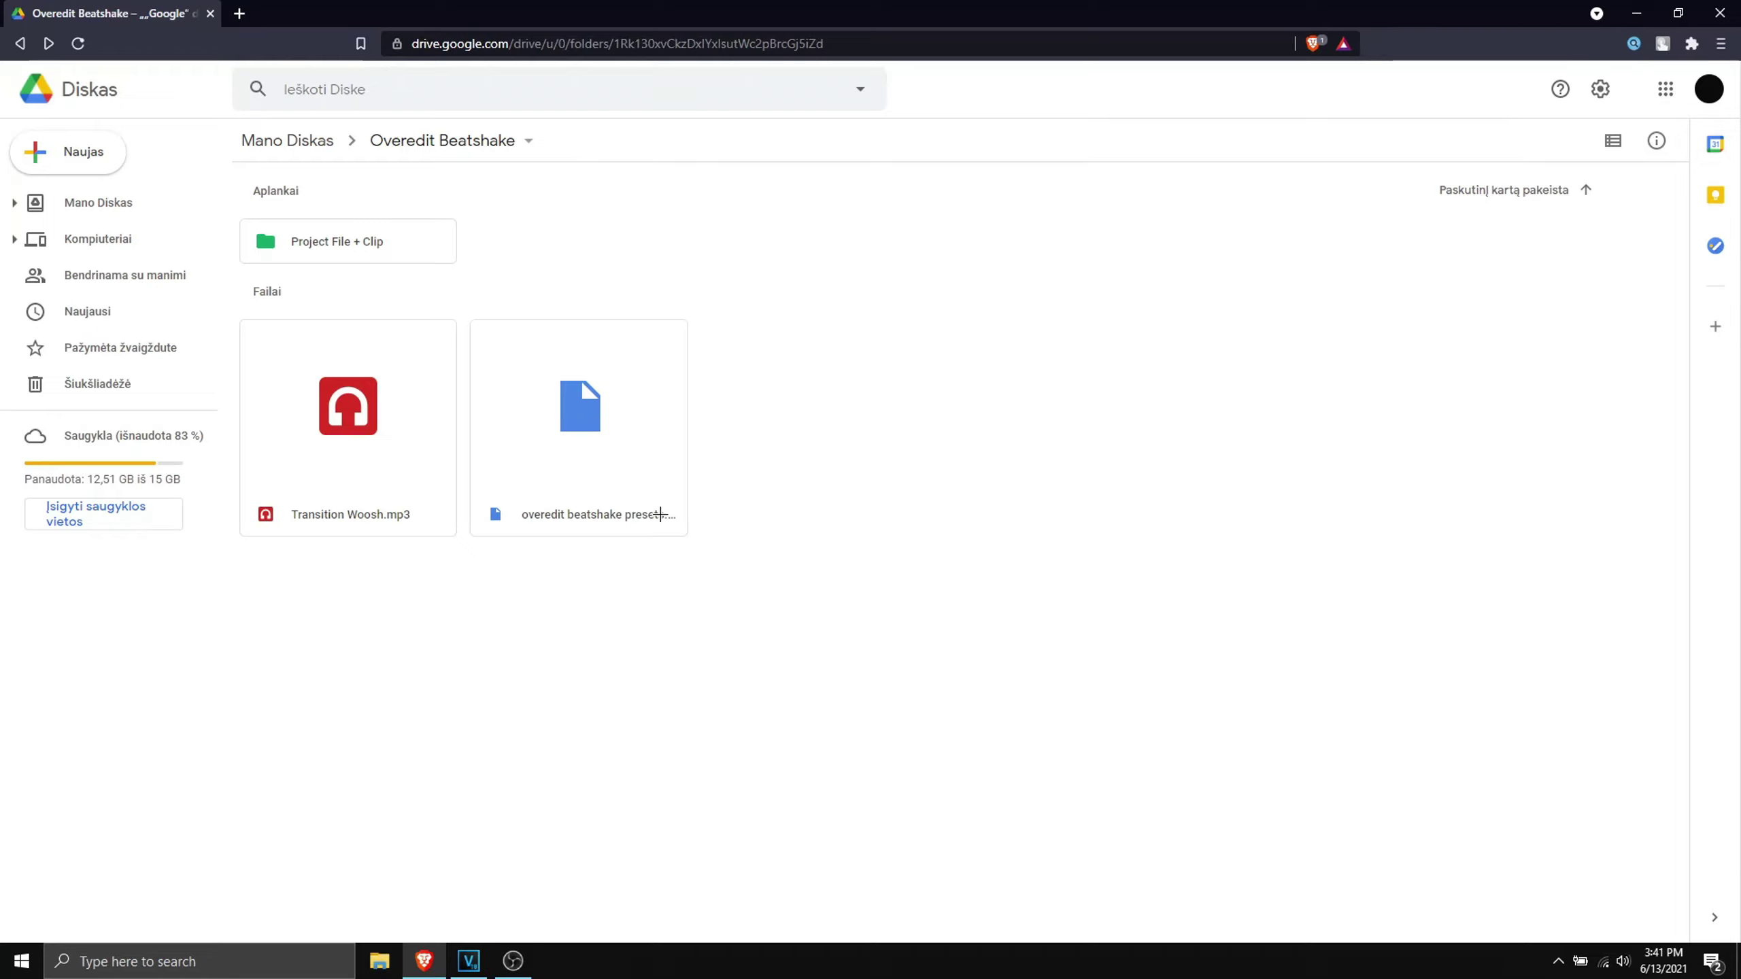
Look over the Overedit Beatshake Drive folder: the preset file, Transition Woosh.mp3 and the Project File + Clip folder.
left_click(582, 466)
left_click(349, 467)
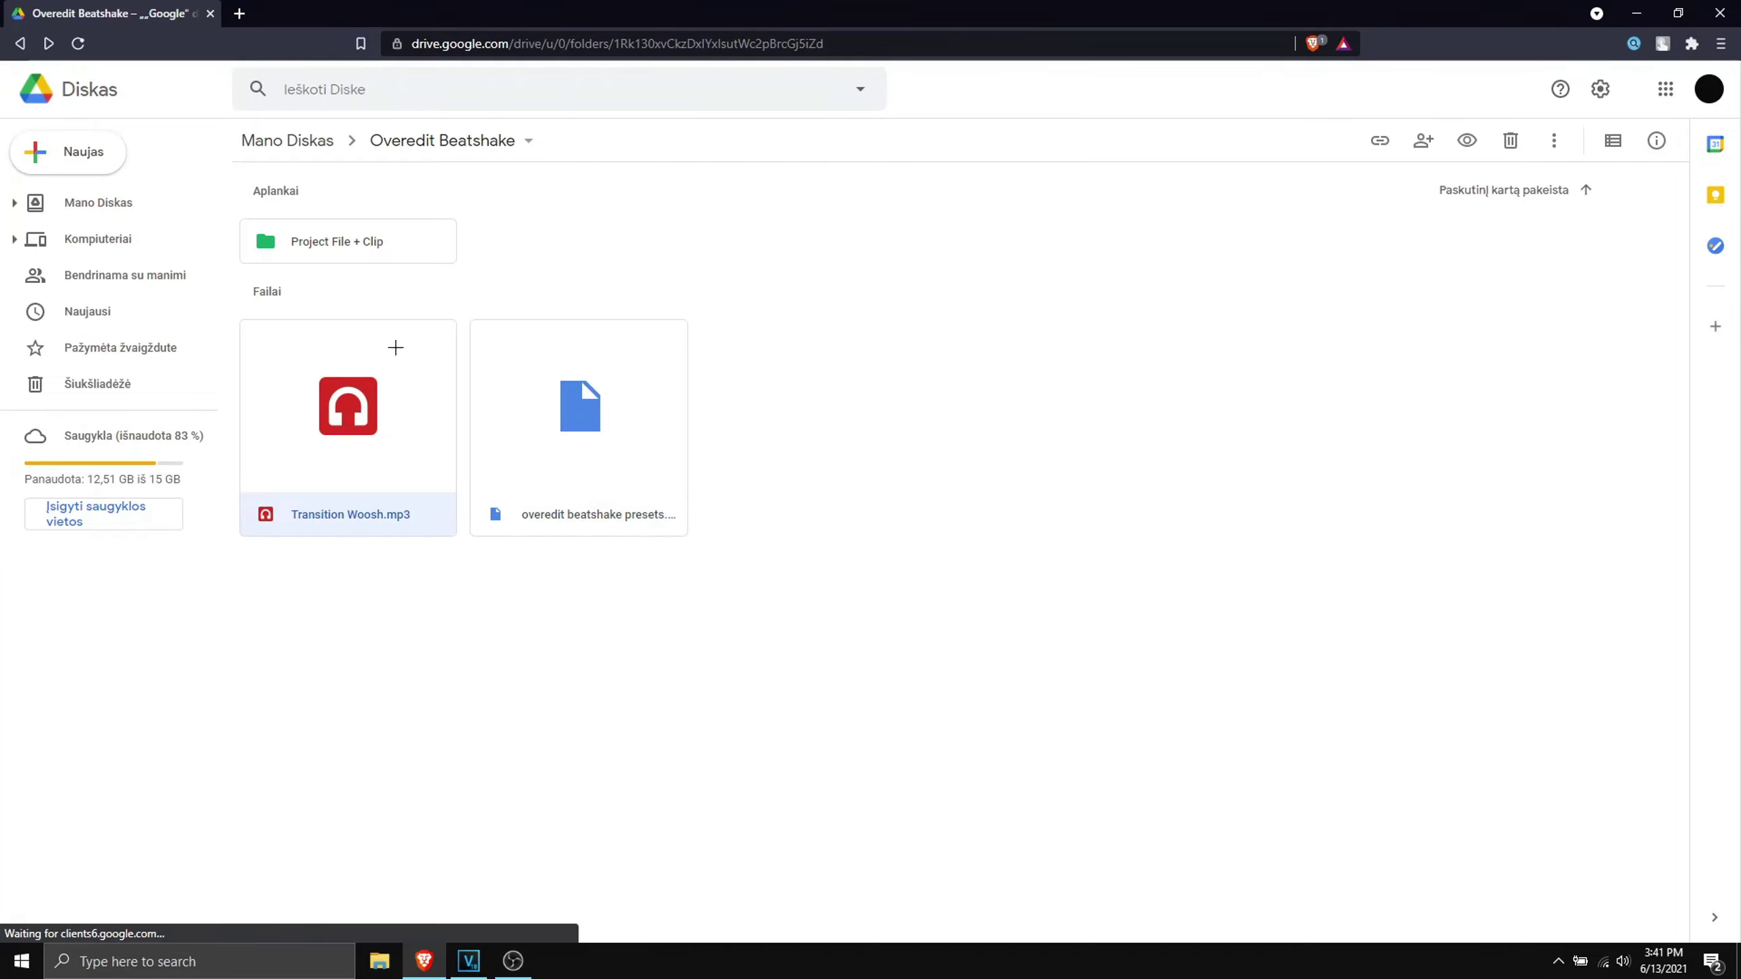
double_click(320, 245)
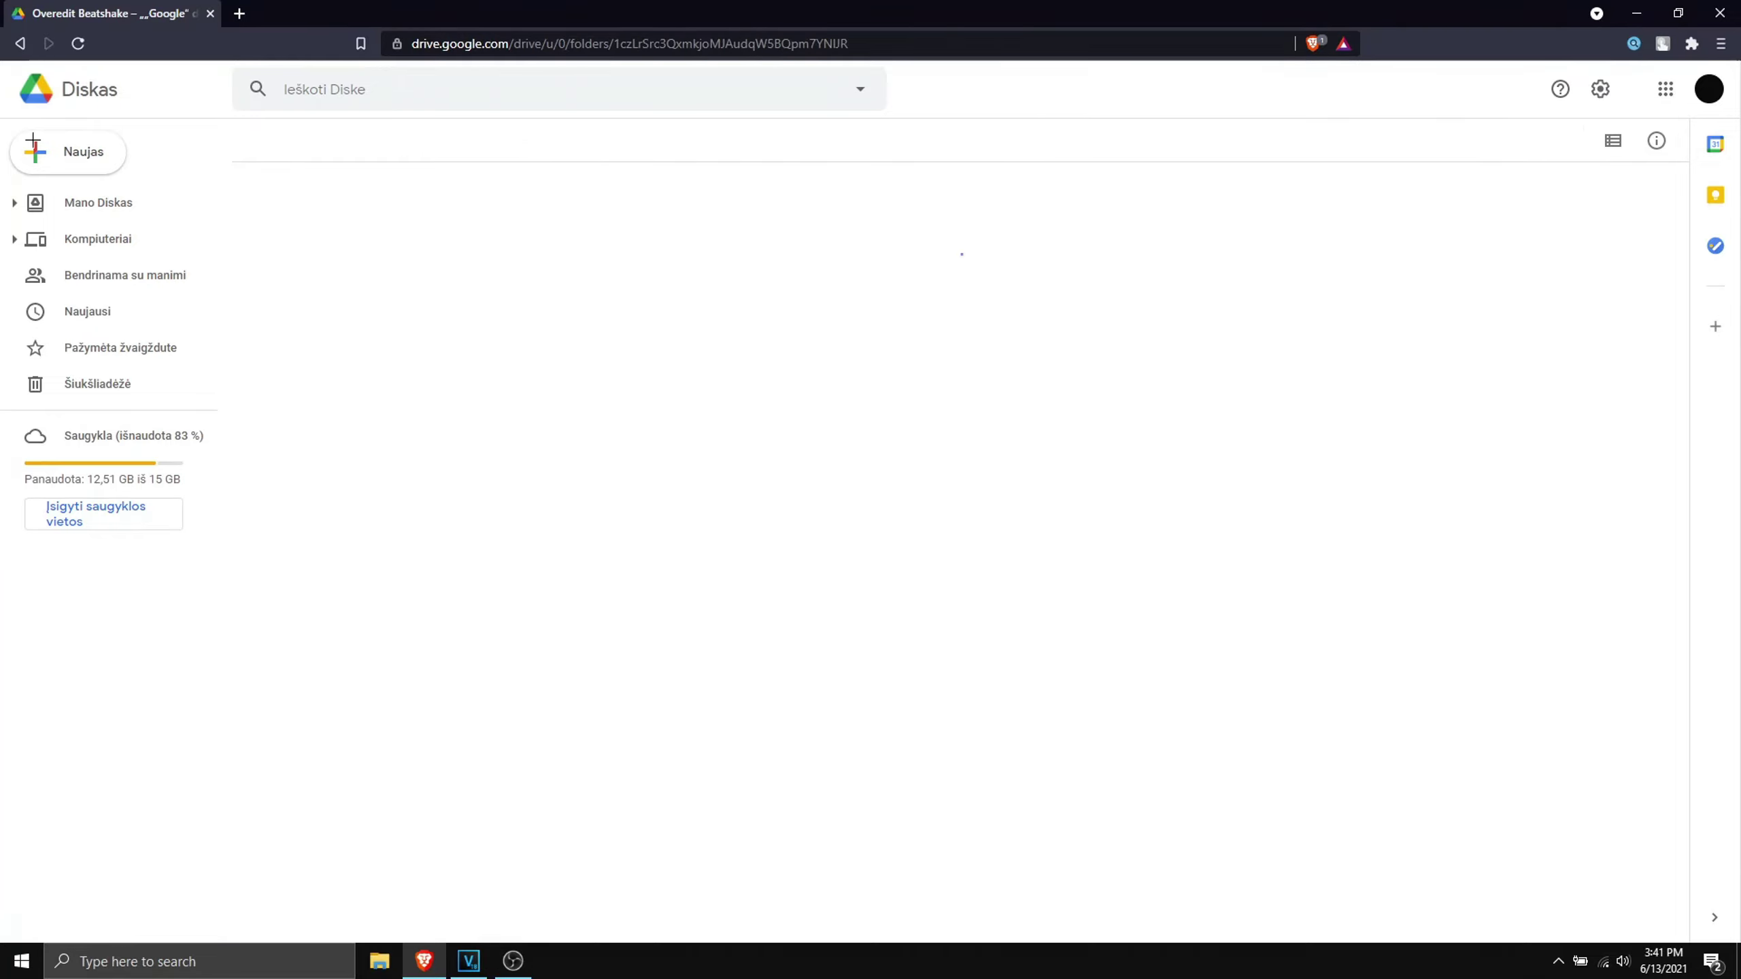
key("alt+Left")
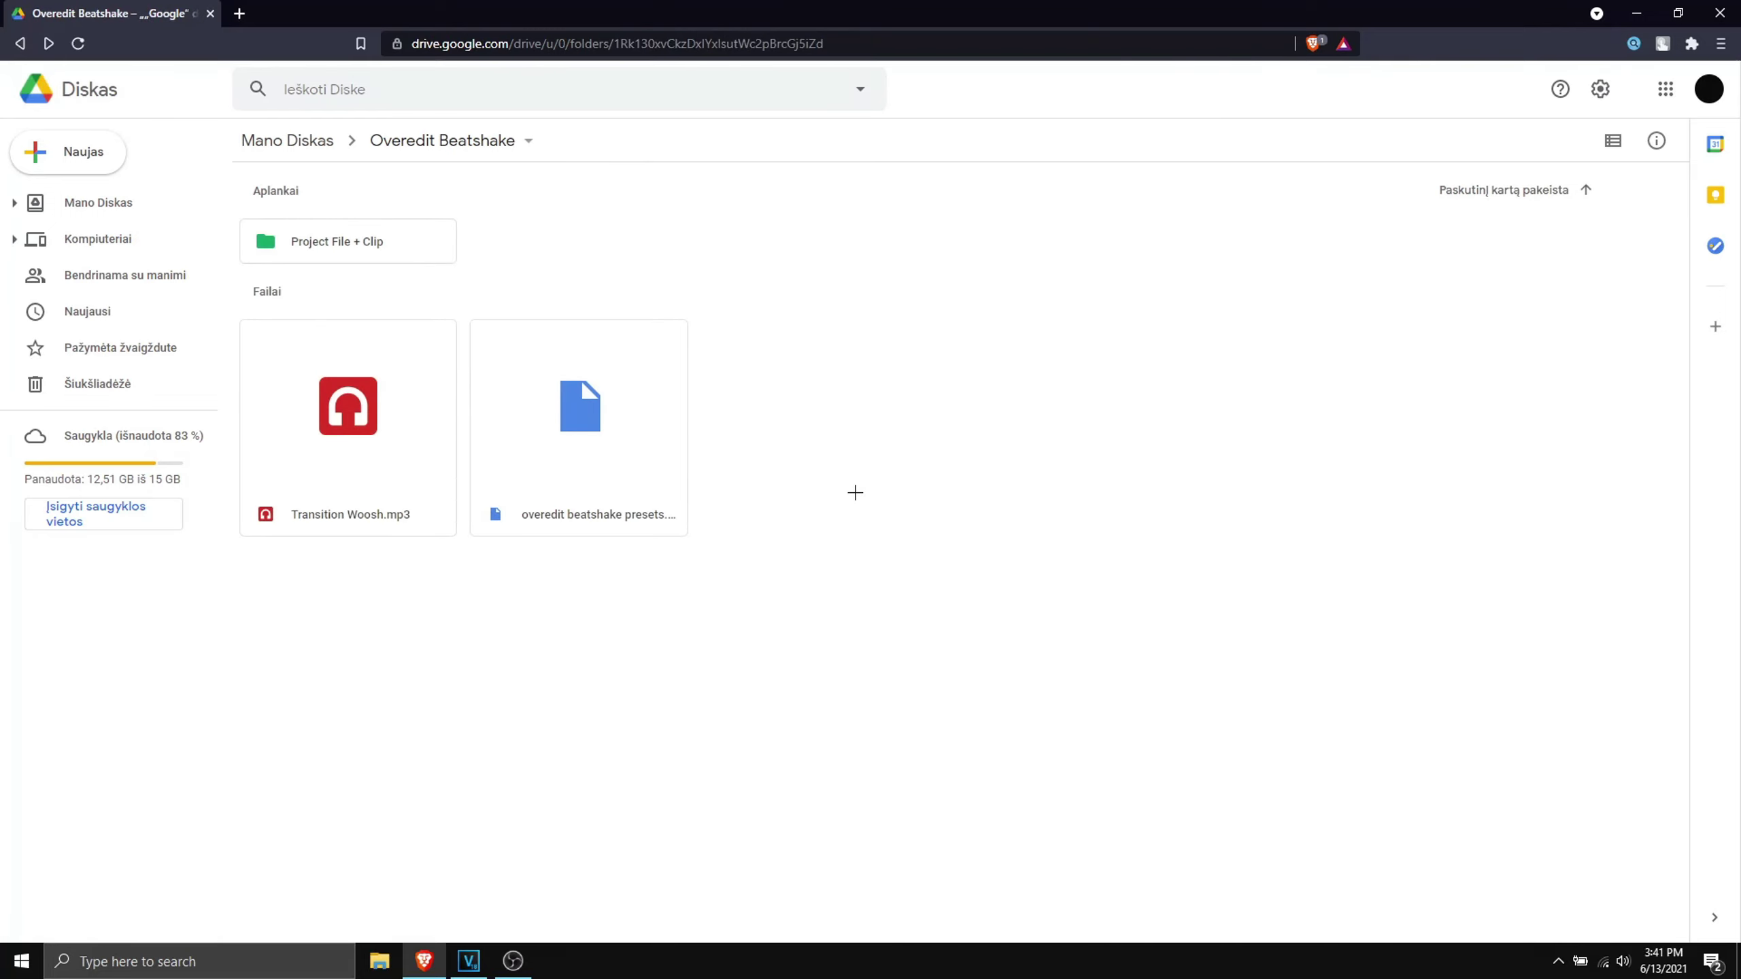
Switch to VEGAS Pro and add a timeline marker at 00:00:13.15, where the music waveform gets louder.
key("alt+Tab")
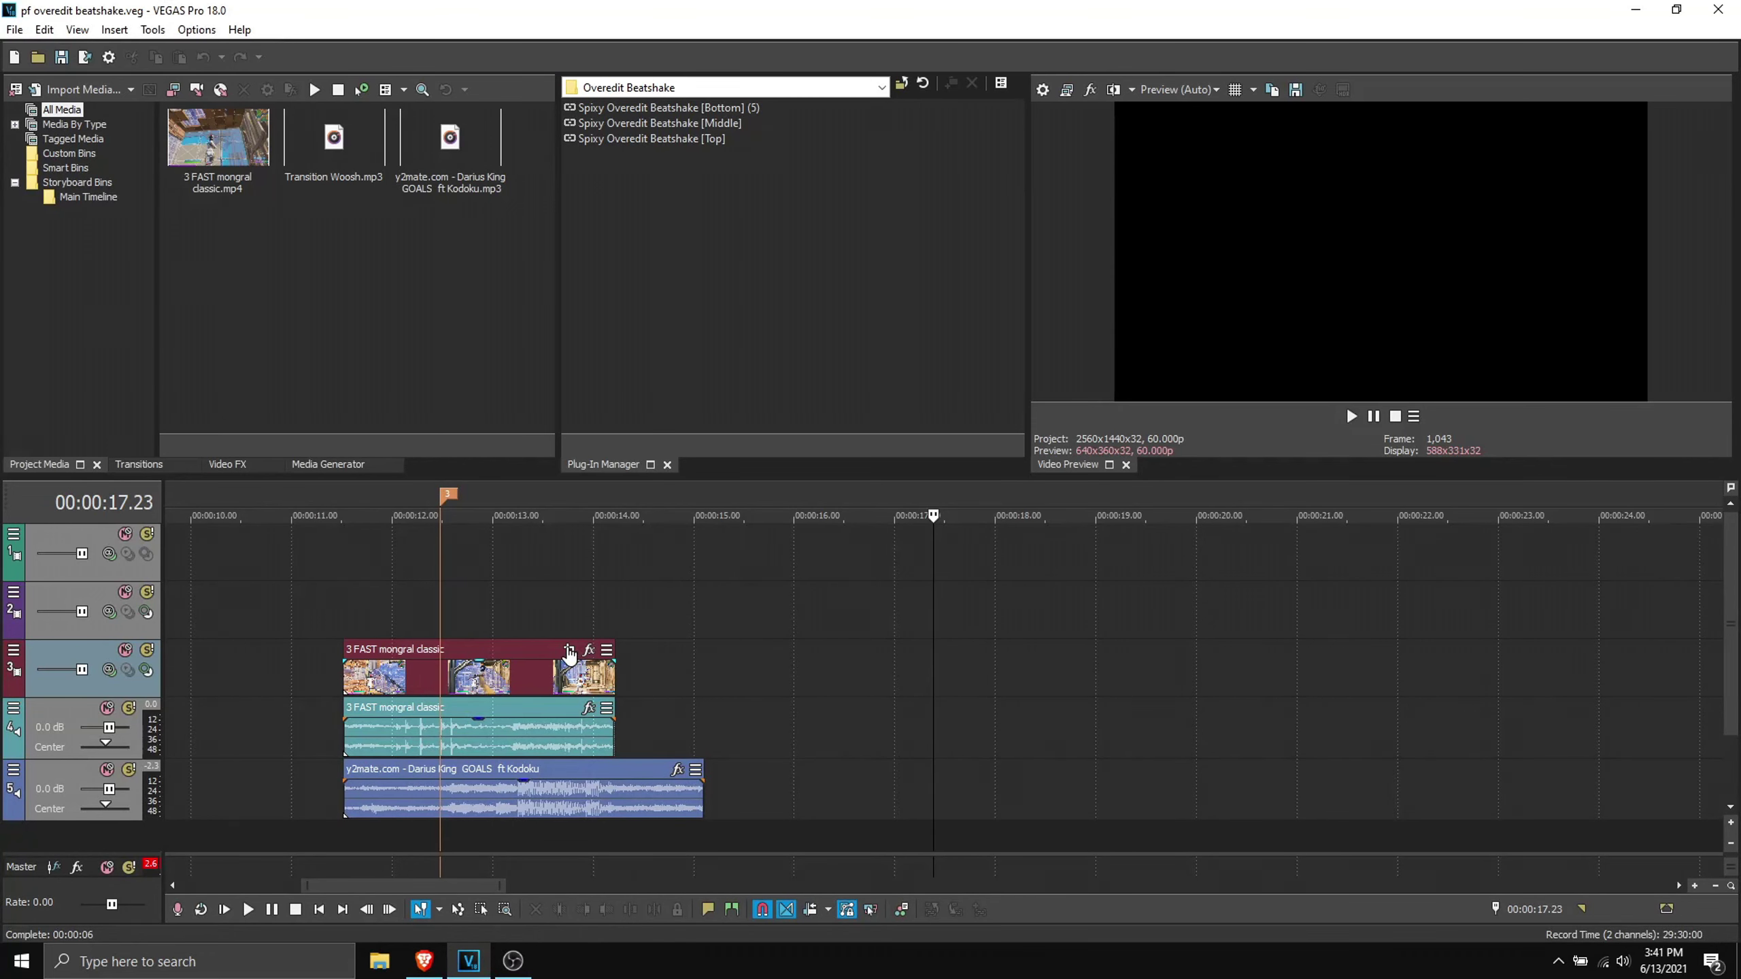
left_click(509, 625)
scroll(618, 626, "up", 6)
key("Left")
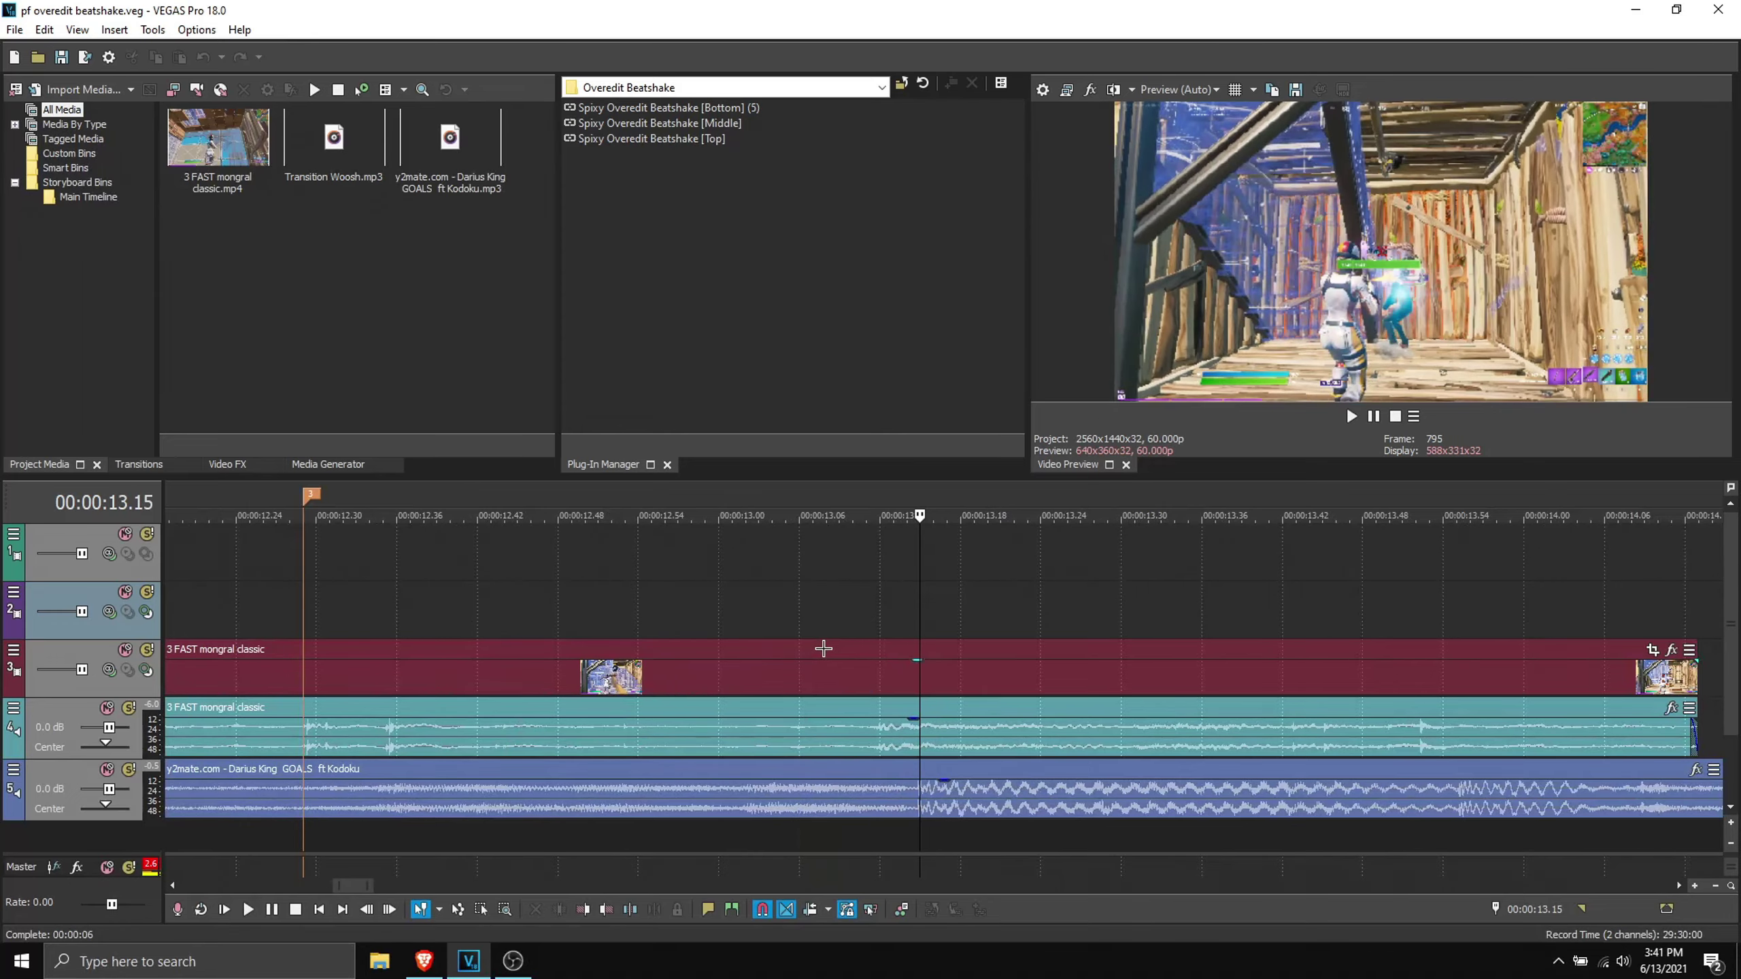
key("m")
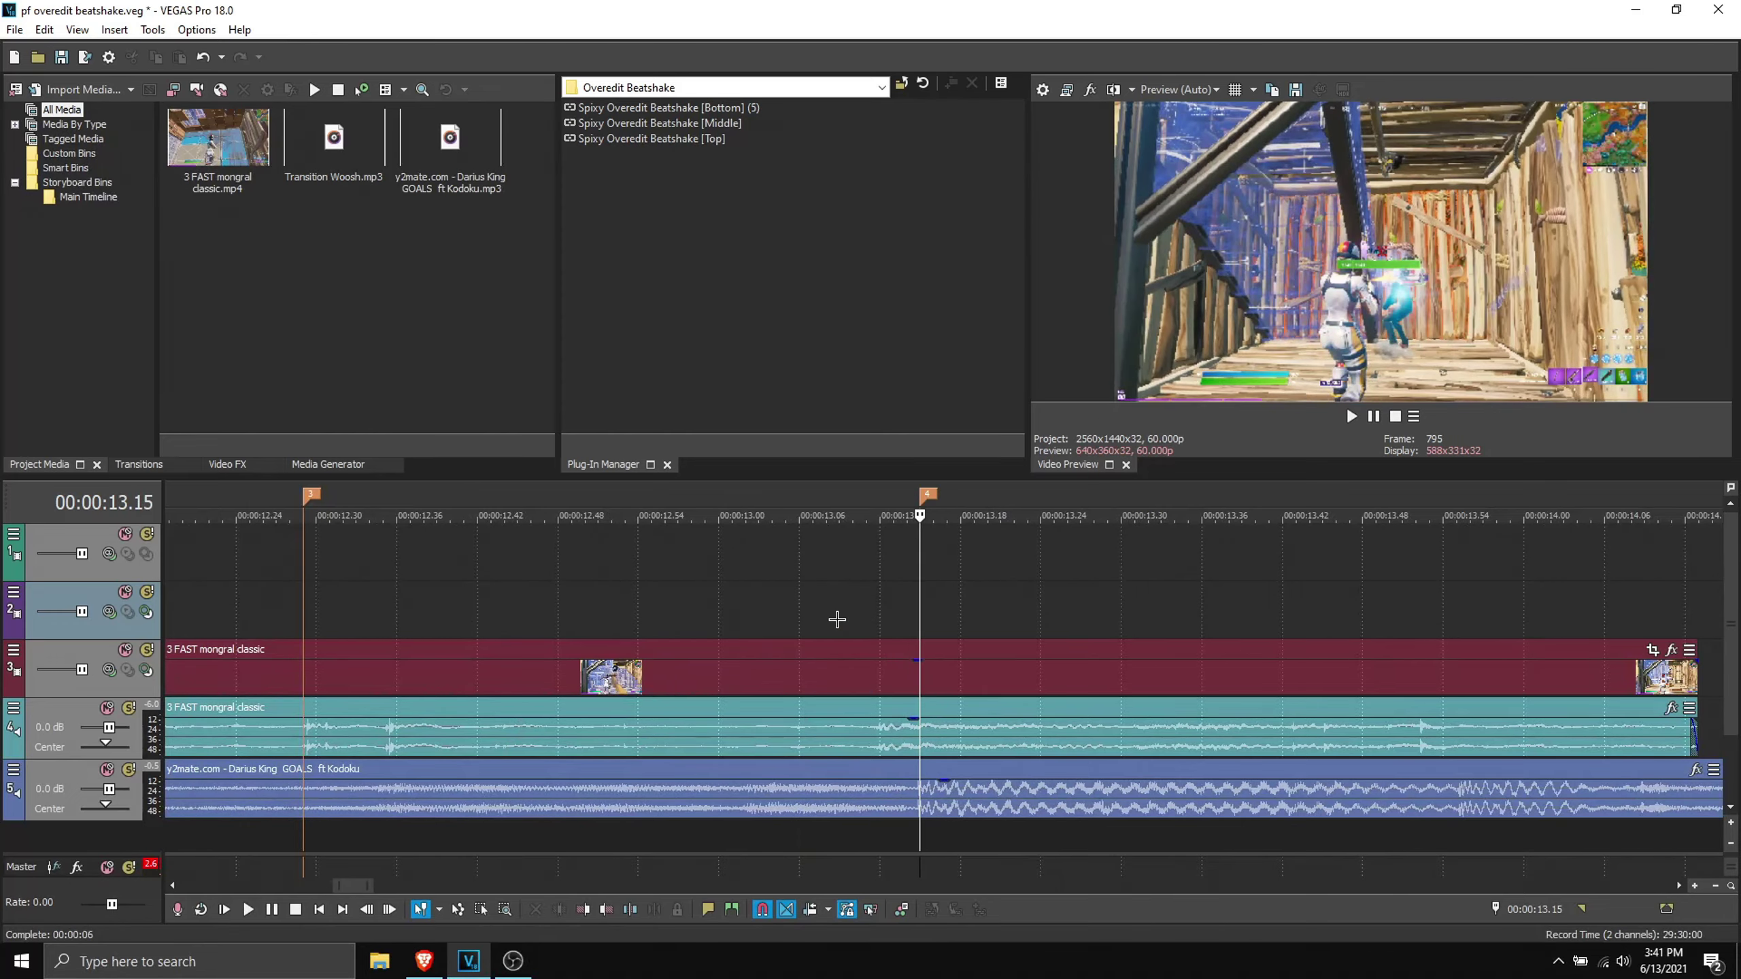
Scrub and play through the gameplay footage around the two timeline markers to review the section for the beat shake.
scroll(865, 625, "down", 6)
key("Left")
key("Left")
key("Left")
key("Left")
key("Left")
key("Left")
key("Left")
key("Left")
key("Left")
key("Left")
key("Left")
key("Left")
key("Left")
key("Left")
key("Left")
key("Left")
key("Left")
key("Left")
key("Left")
key("Left")
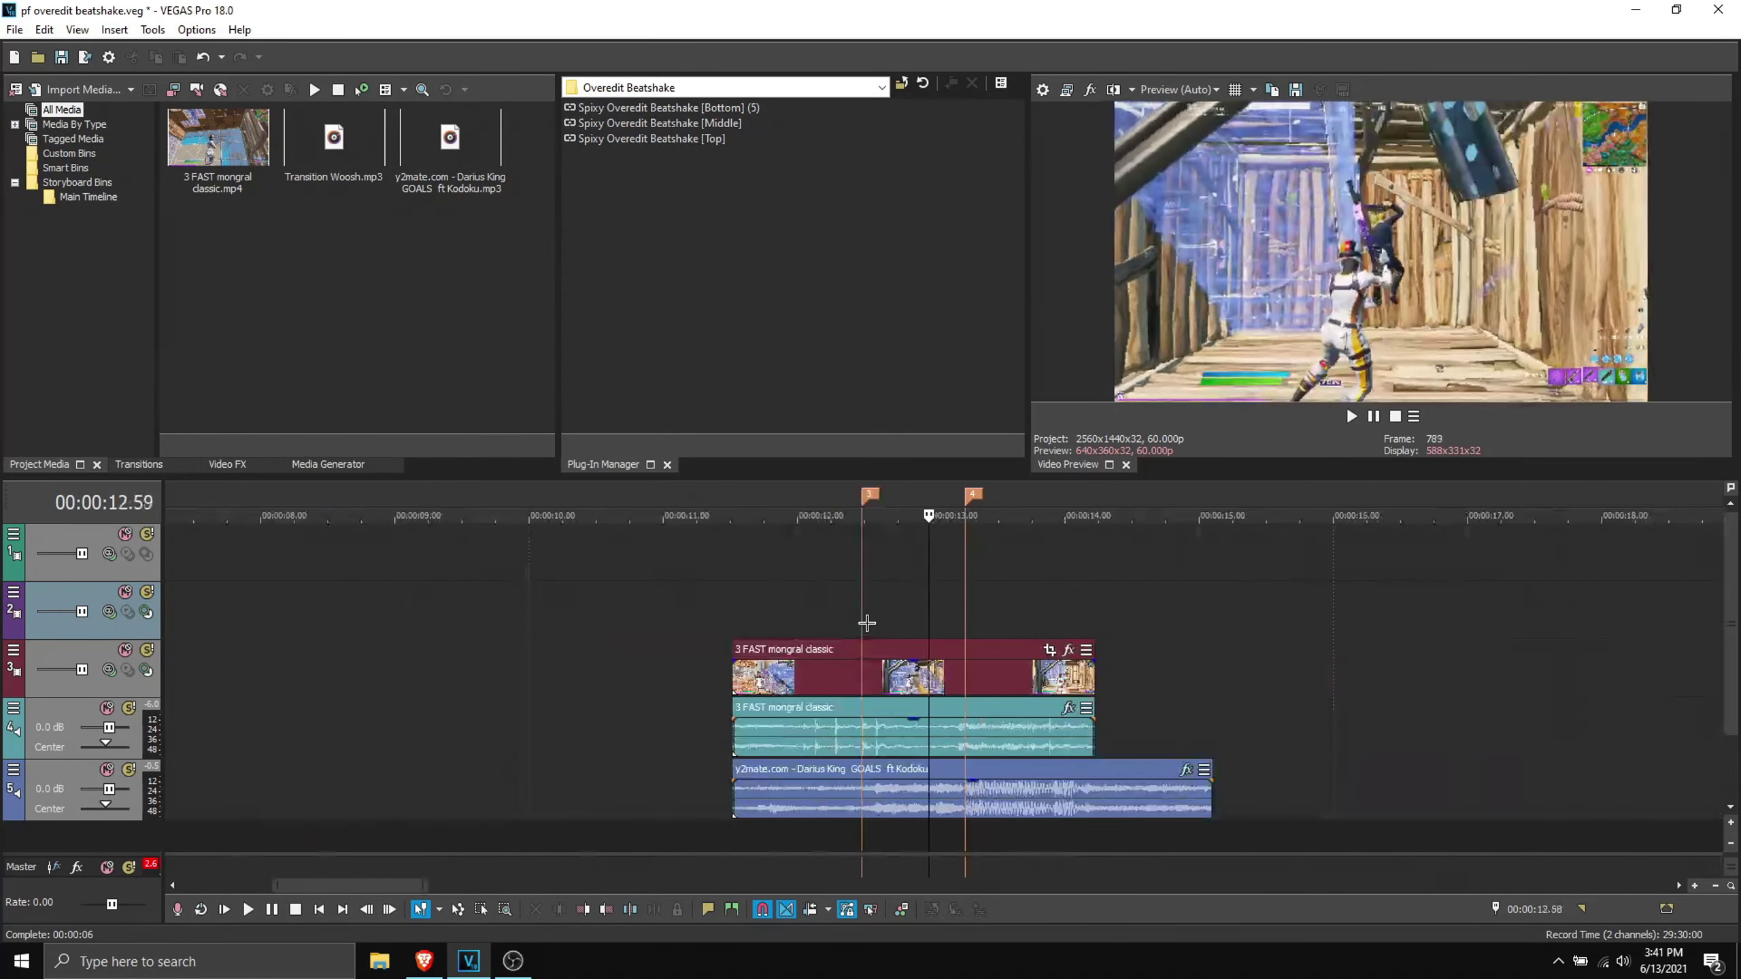
key("space")
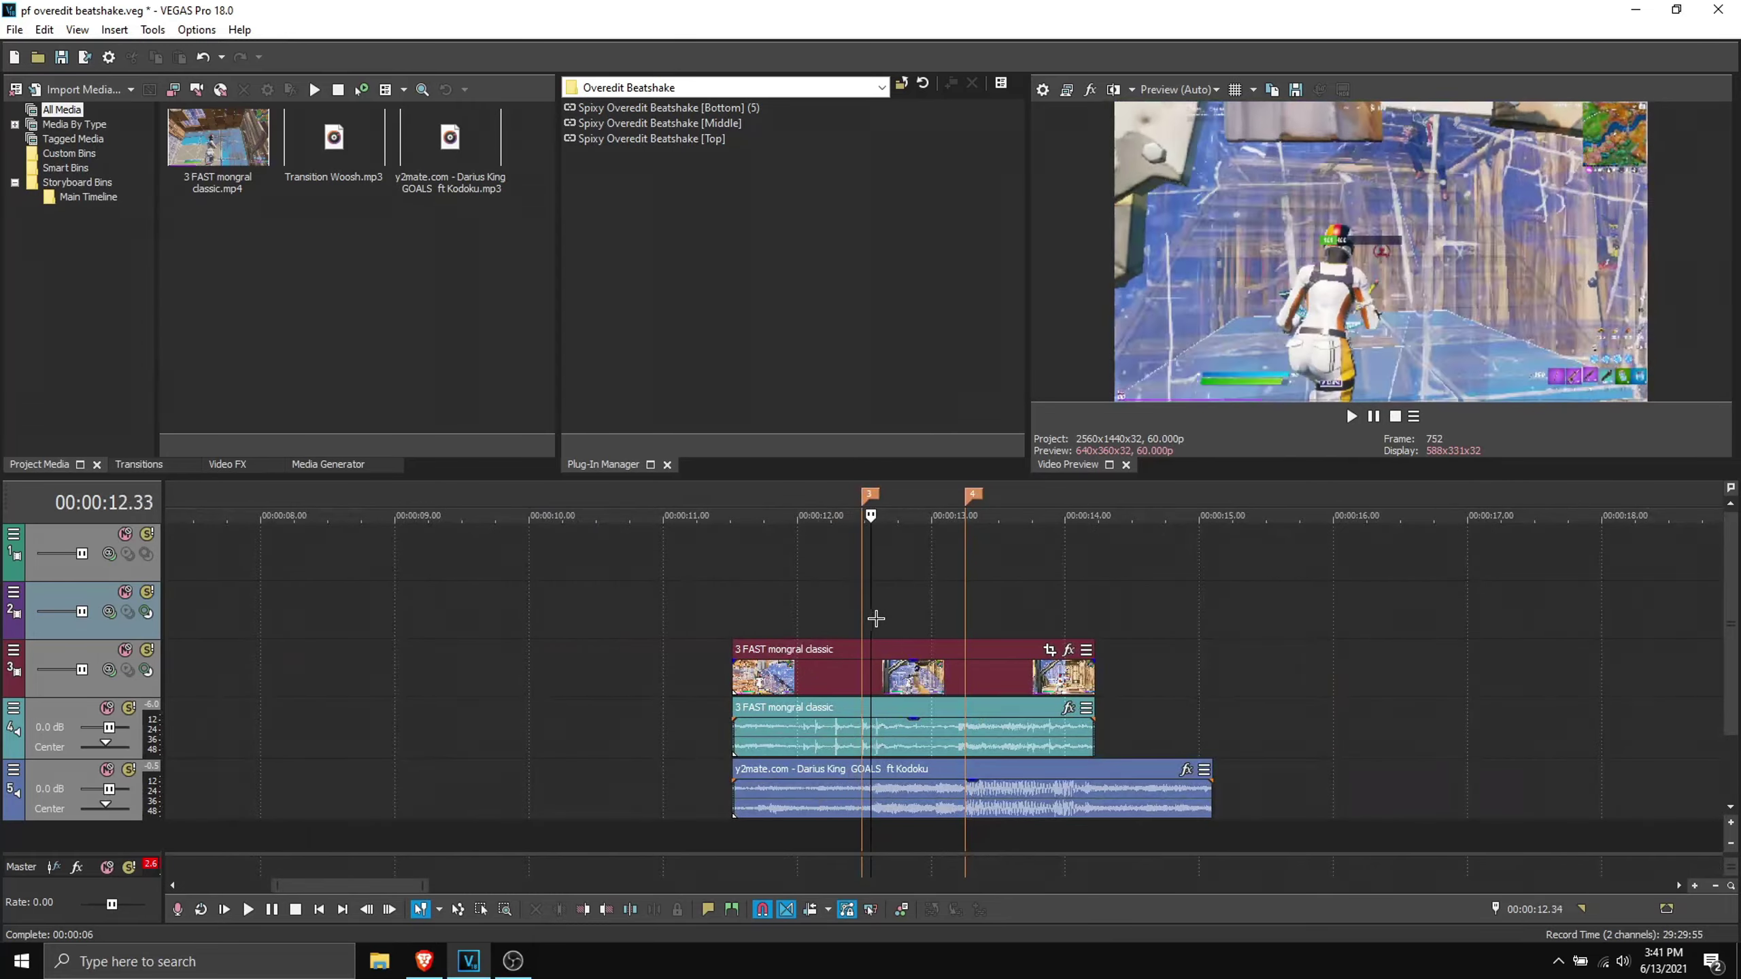
key("Right")
key("Right")
key("Right")
key("Right")
key("Right")
key("Right")
key("Right")
key("Right")
key("Right")
key("Right")
key("Right")
key("Right")
key("Right")
key("Right")
key("Right")
key("Right")
key("Right")
key("Right")
key("Right")
key("Right")
key("Left")
key("Left")
key("Left")
key("Left")
key("Left")
key("Left")
key("Left")
key("Left")
key("Left")
key("Left")
key("Left")
key("Left")
key("Left")
key("Left")
key("Left")
key("Left")
key("Left")
key("Left")
key("Left")
key("Left")
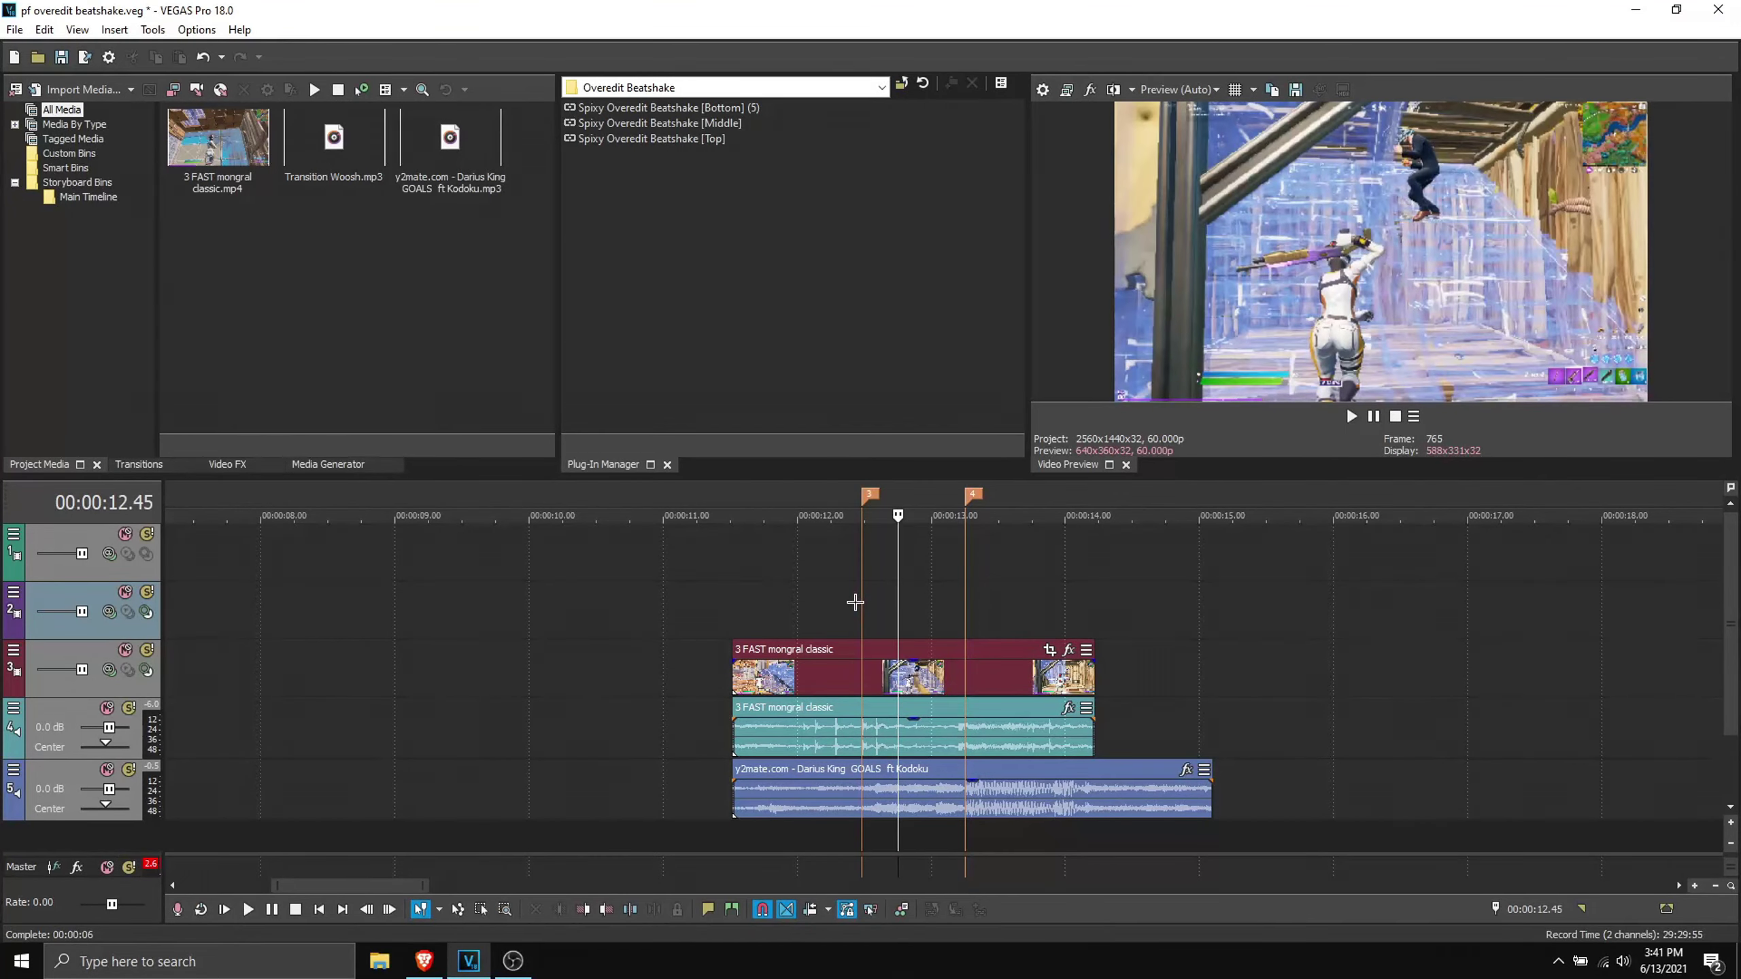
left_click(1351, 415)
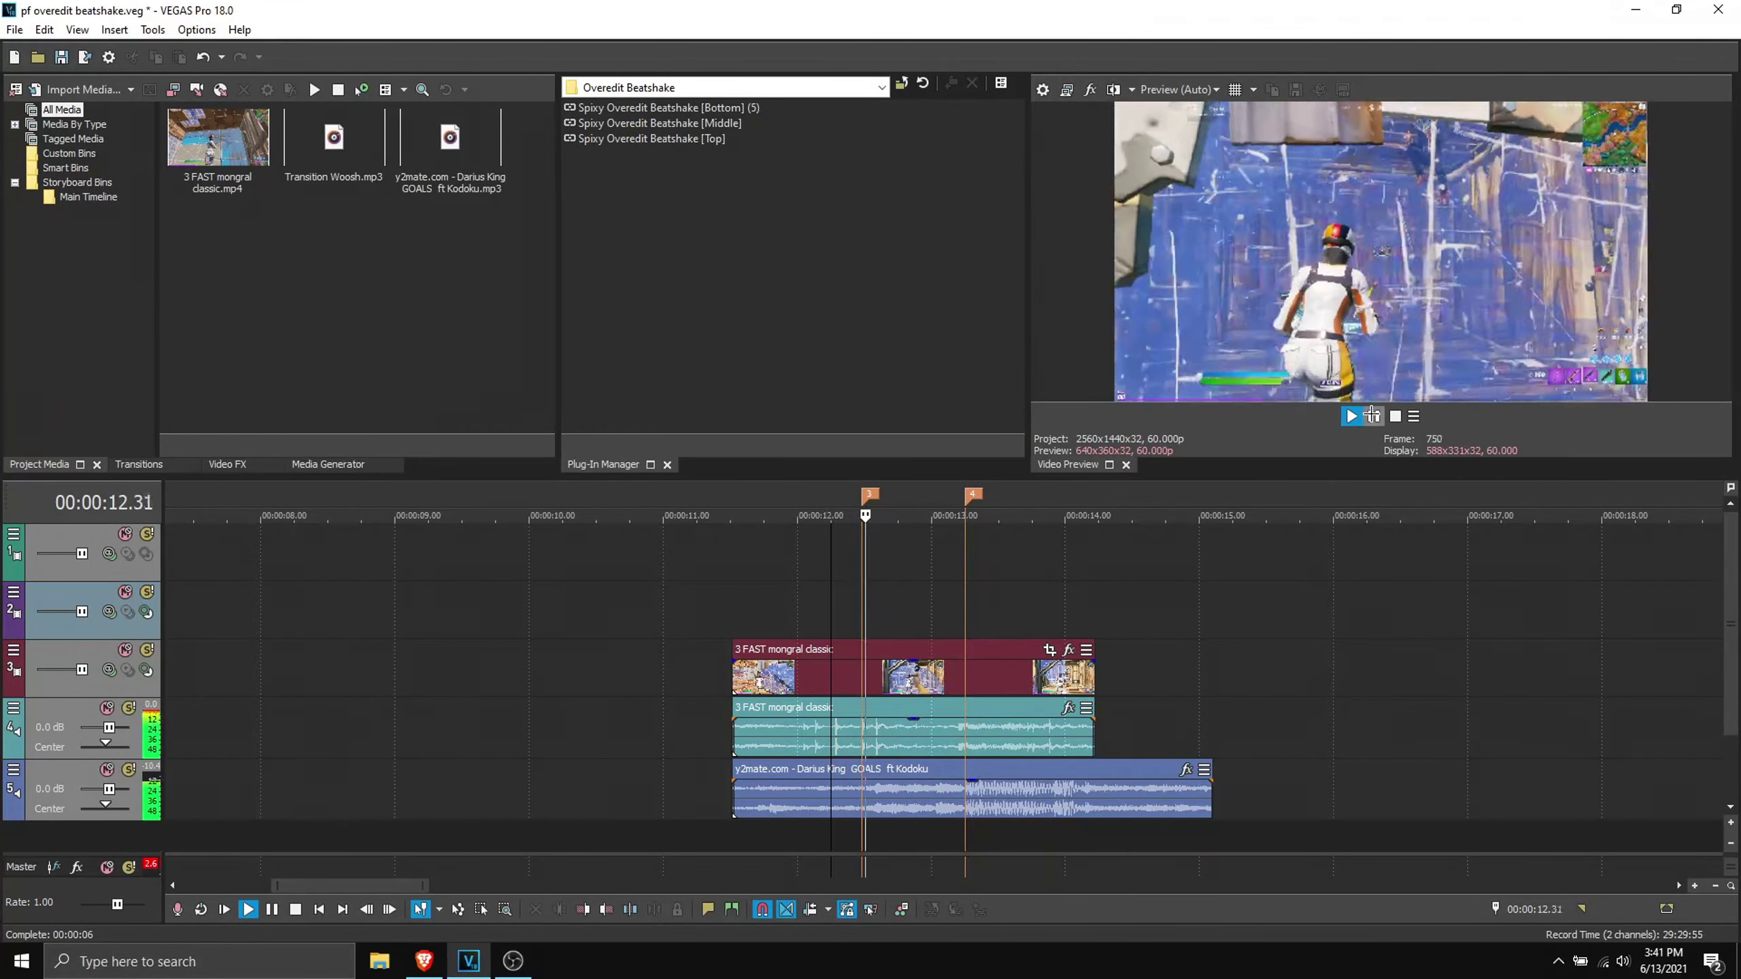
left_click(1373, 416)
Place the cursor at the first marker (00:00:12.29), select the gameplay video clip and play back from there.
left_click(915, 597)
left_click(863, 617)
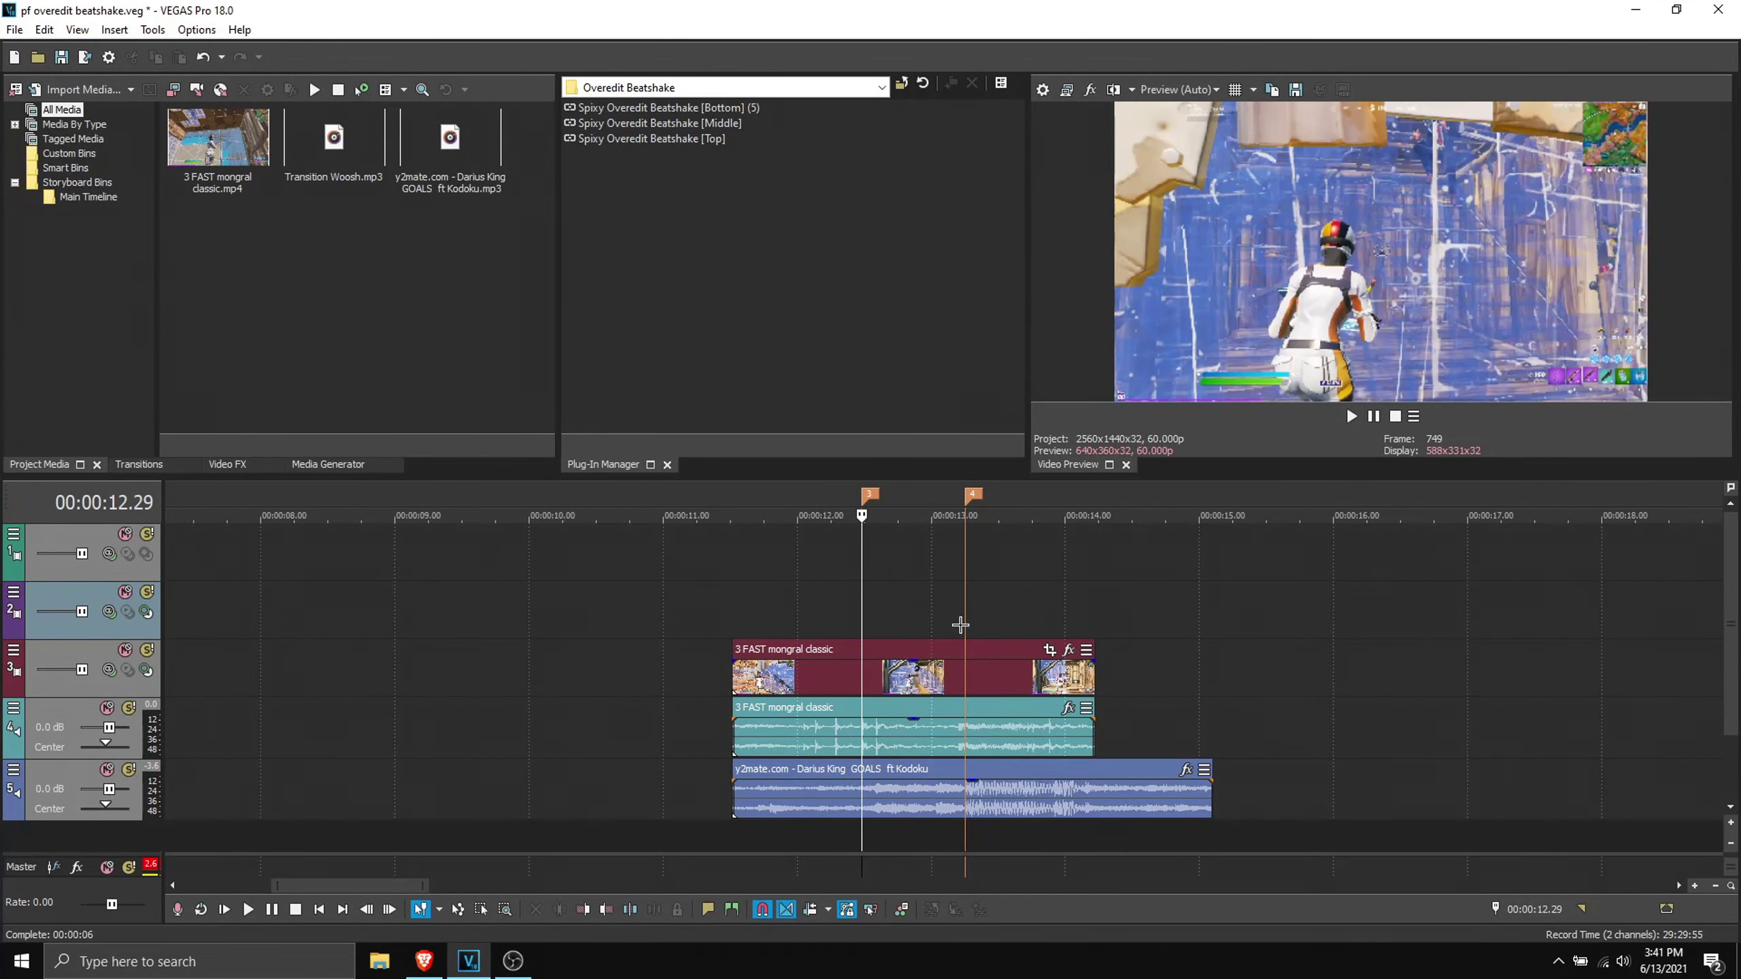
left_click(908, 621)
mouse_move(910, 619)
left_mouse_down()
mouse_move(971, 610)
mouse_move(886, 618)
mouse_move(859, 665)
left_mouse_up()
left_click(869, 683)
scroll(936, 789, "up", 4)
scroll(919, 722, "down", 2)
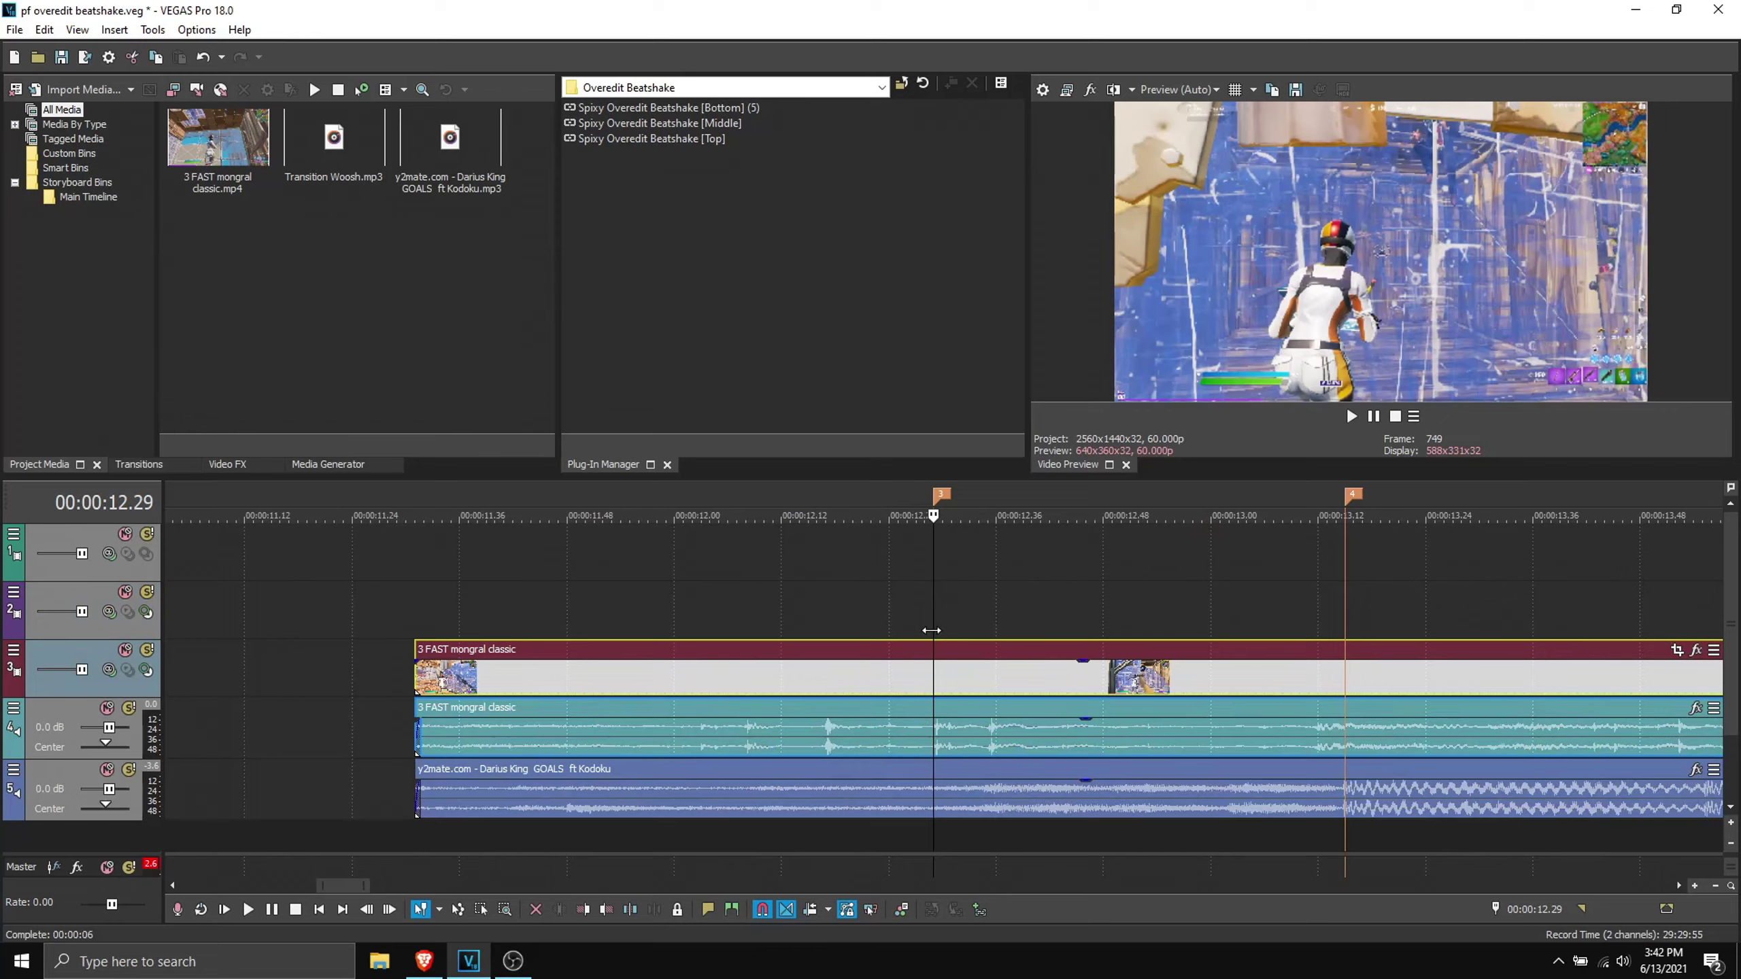
left_click(1351, 417)
key("Return")
key("space")
key("space")
key("space")
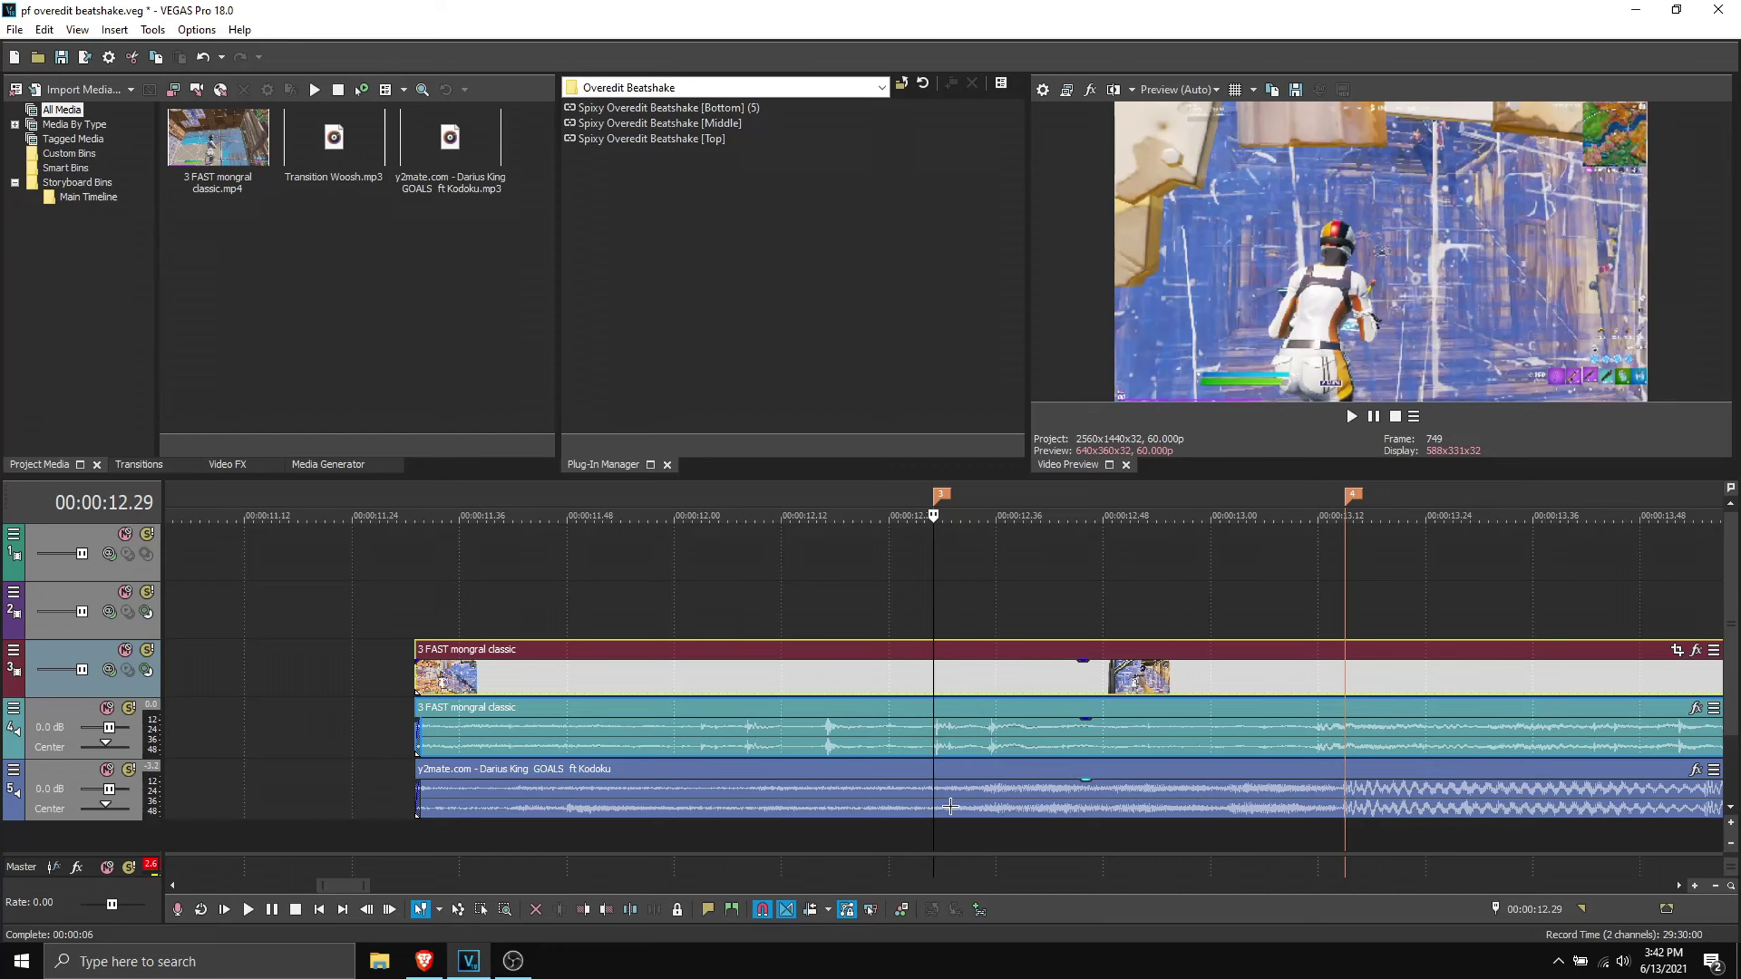
Move the cursor to 00:00:12.59, 30 frames after the first marker, and add a marker there.
left_click(1534, 909)
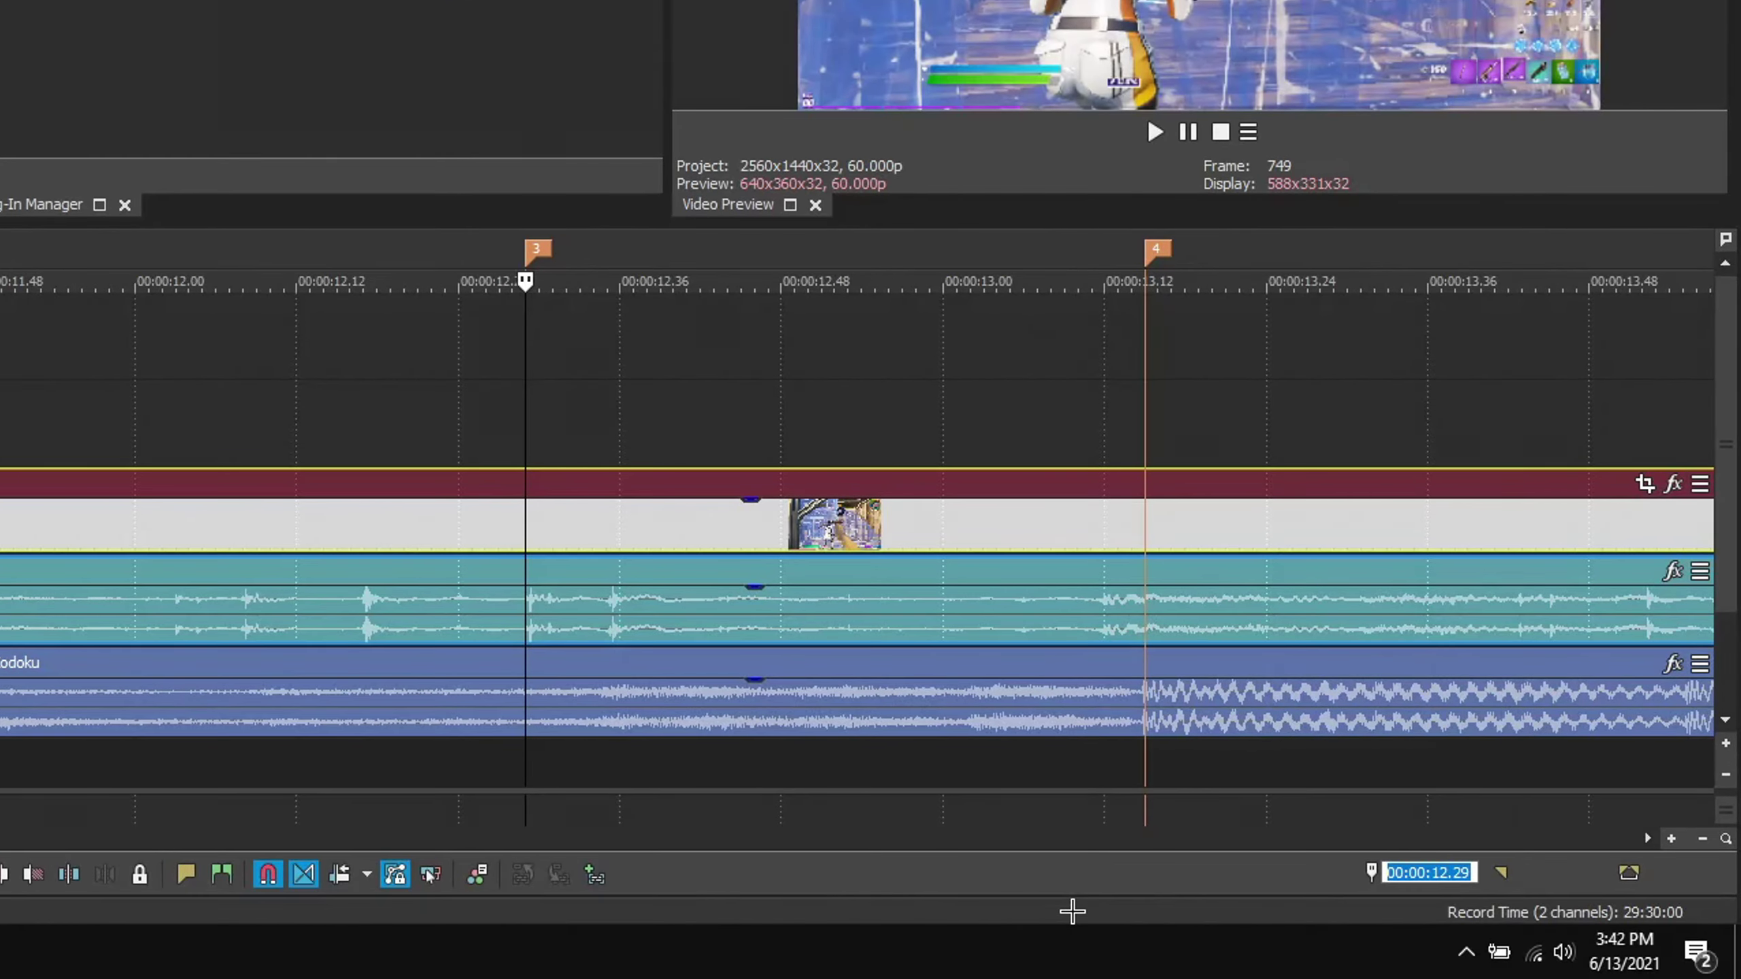
key("BackSpace")
key("Return")
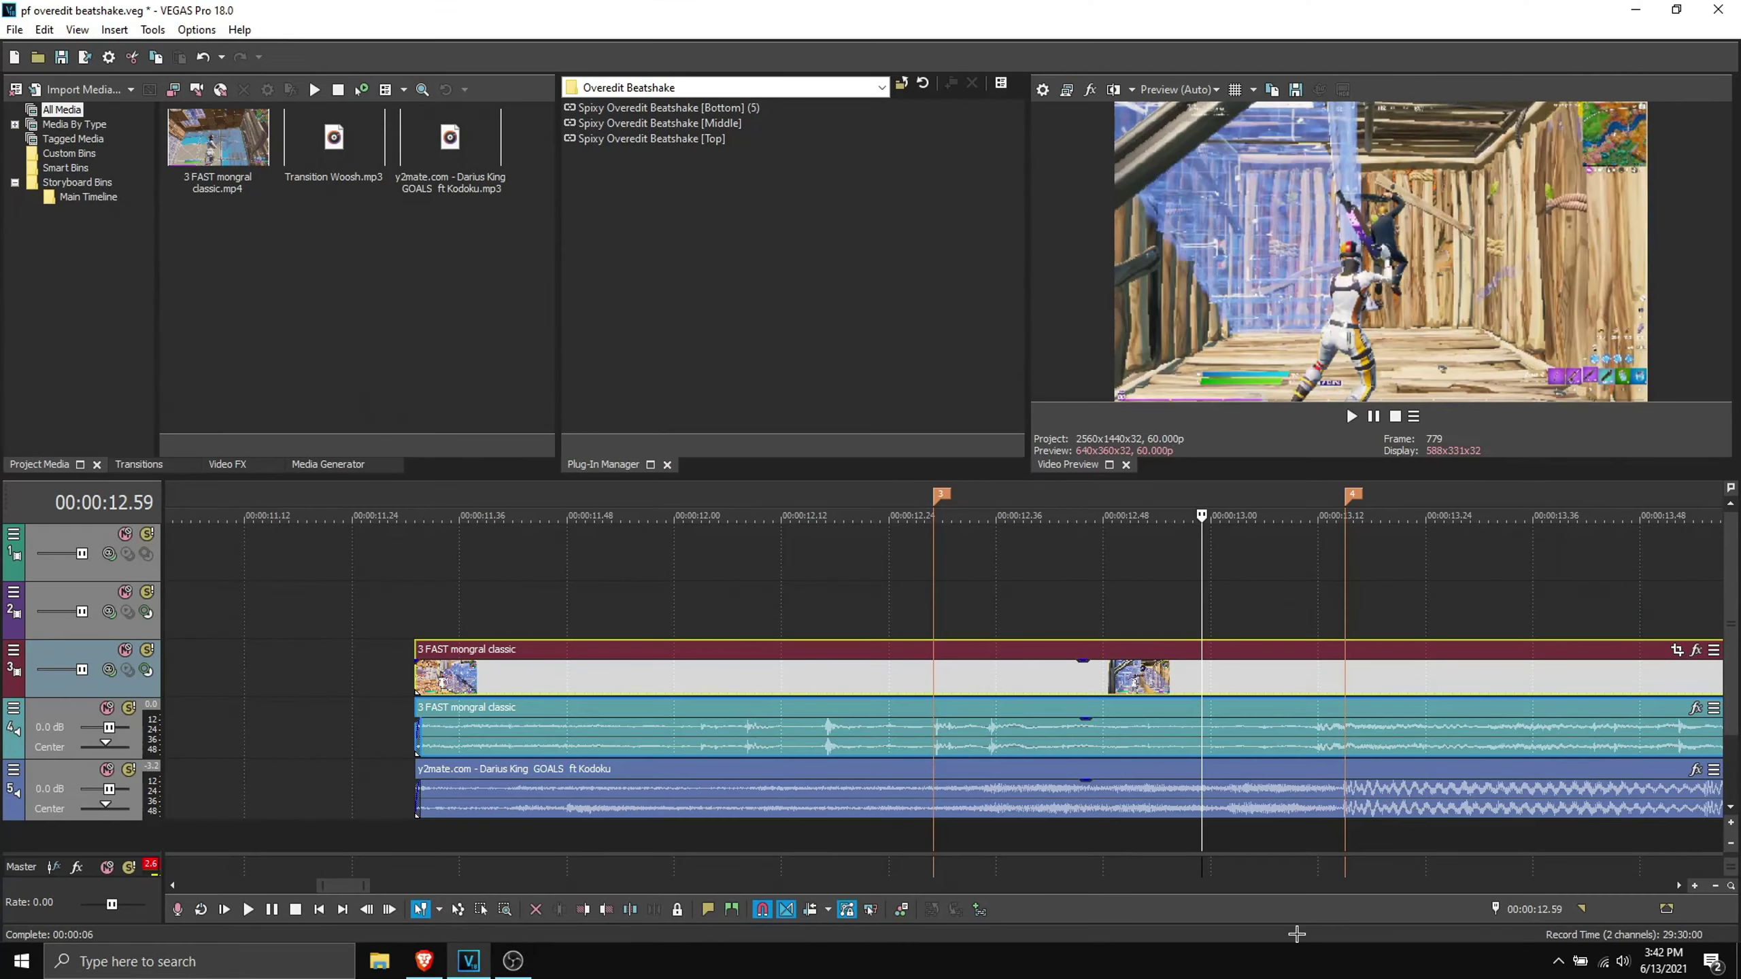
key("m")
Review the music and footage around the markers at 00:00:12.29, 00:00:12.59 and 00:00:13.15 by playing and scrubbing.
key("Left")
left_click(935, 801)
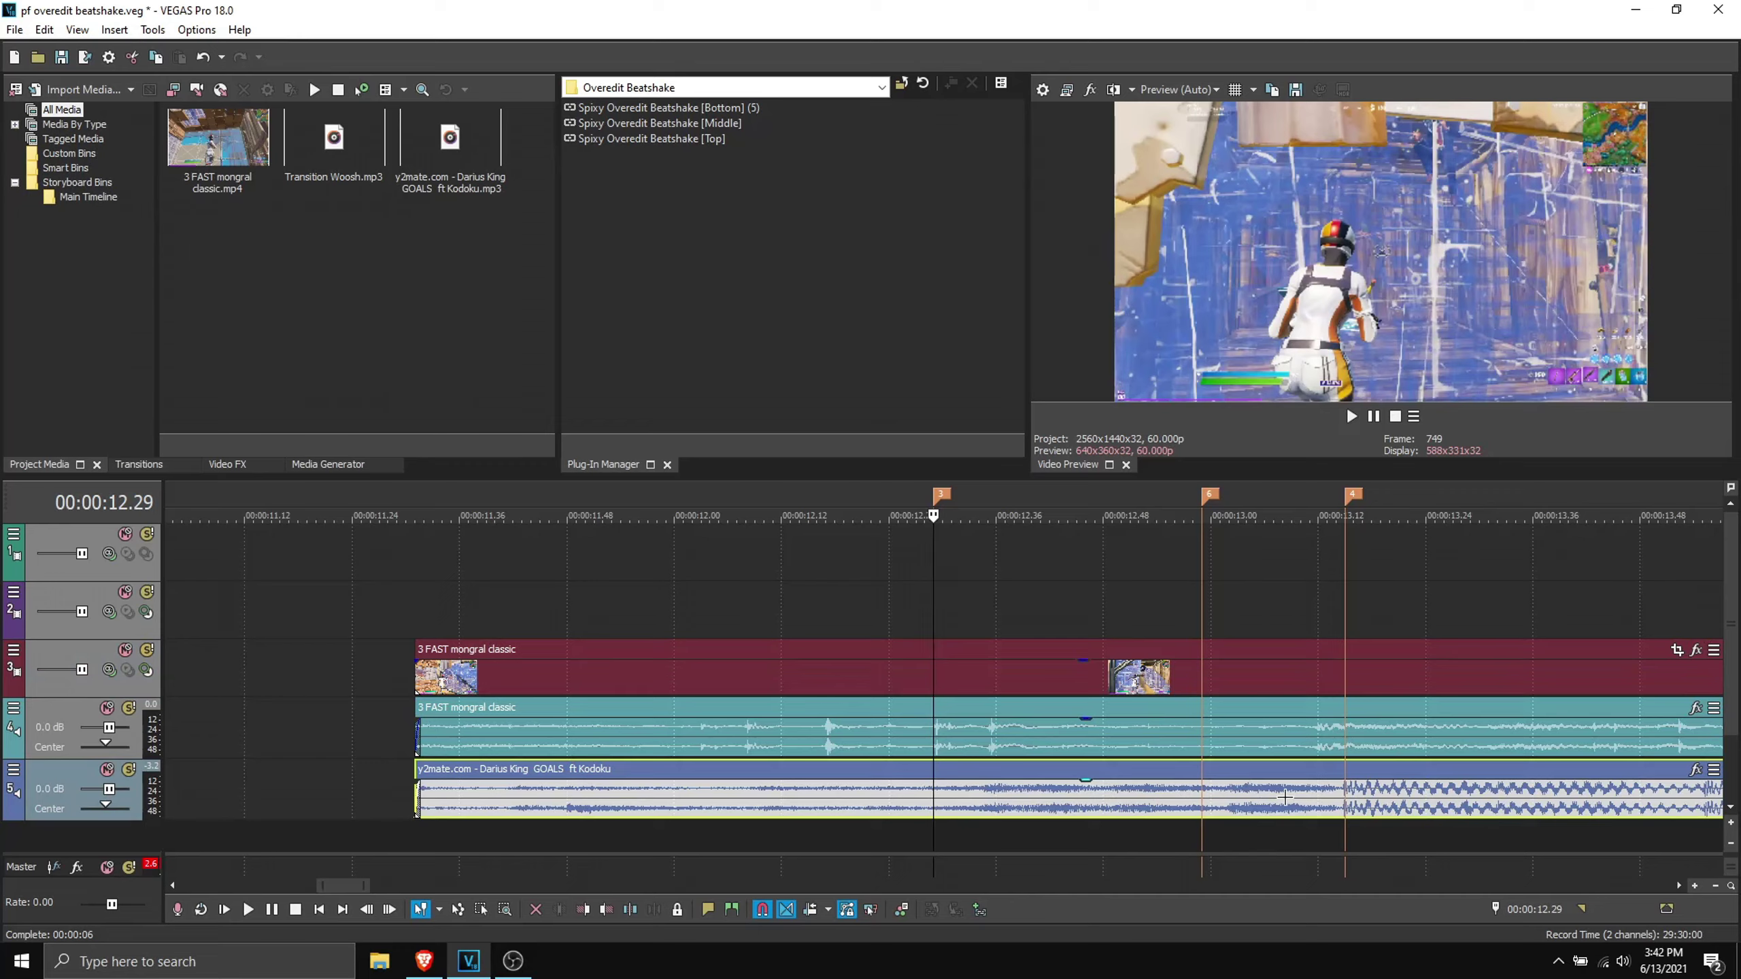
left_click(1339, 795)
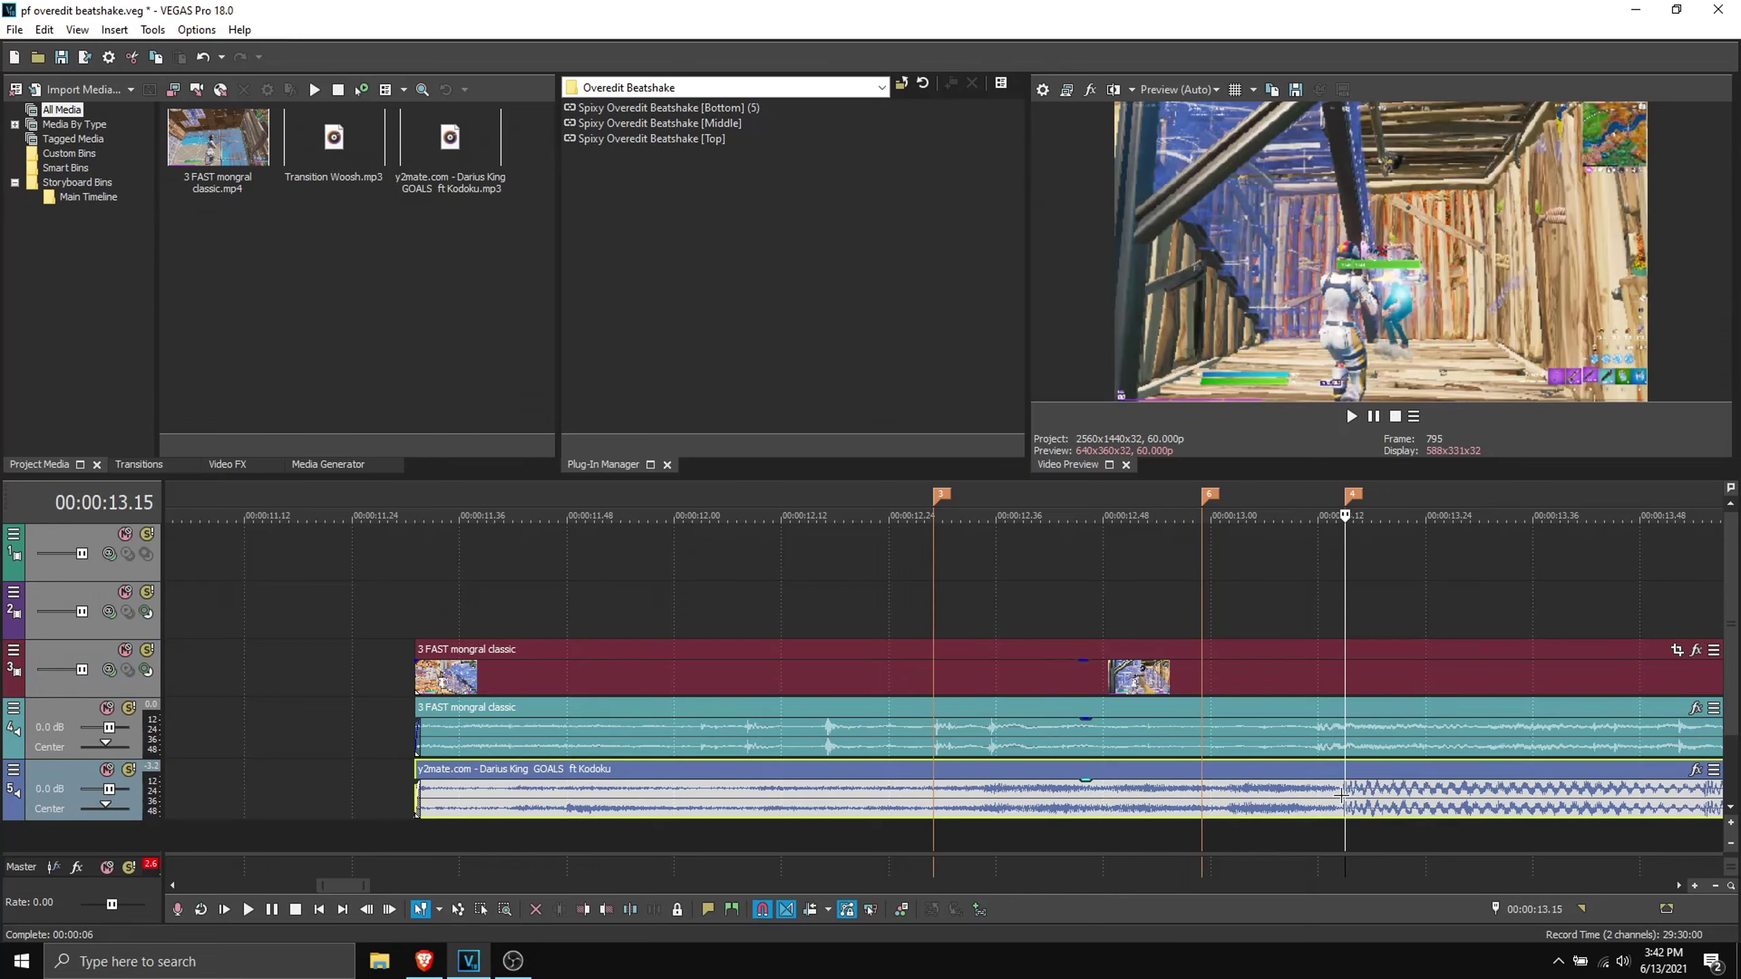
key("space")
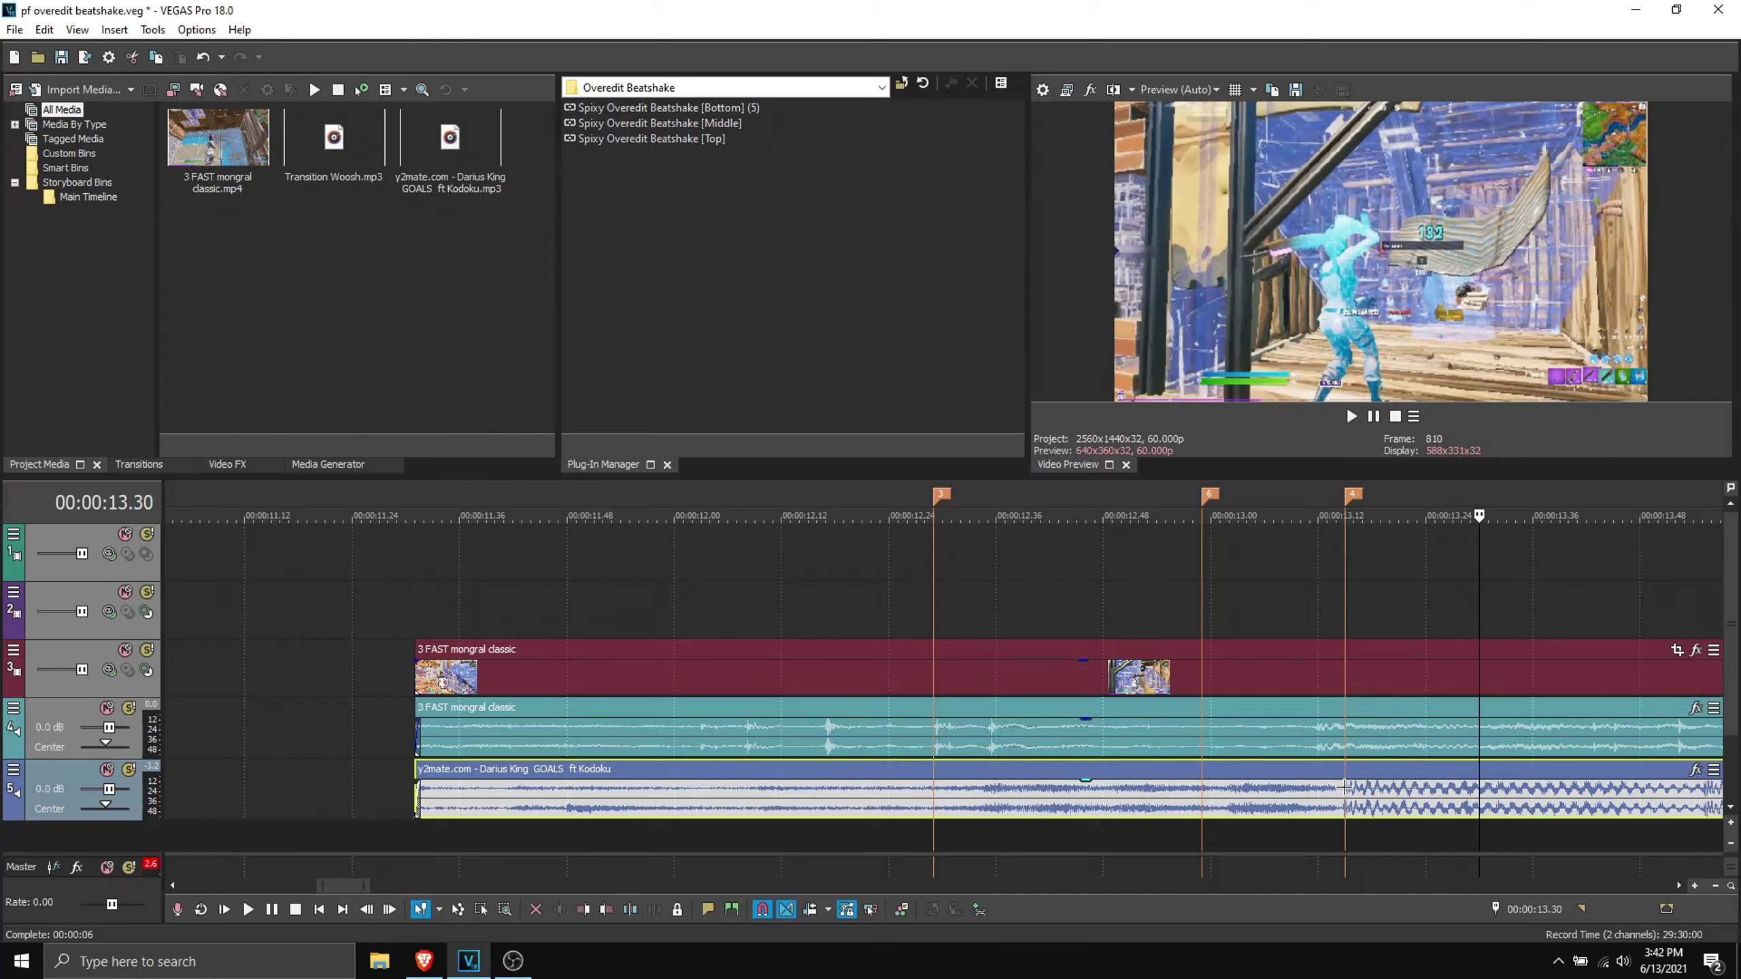
key("Left")
key("Left")
key("Left")
key("Left")
key("Left")
key("Left")
key("Left")
key("Left")
key("Left")
key("Left")
key("Left")
key("Left")
key("Left")
key("Left")
key("Left")
key("Left")
key("Left")
key("Left")
key("Left")
key("Left")
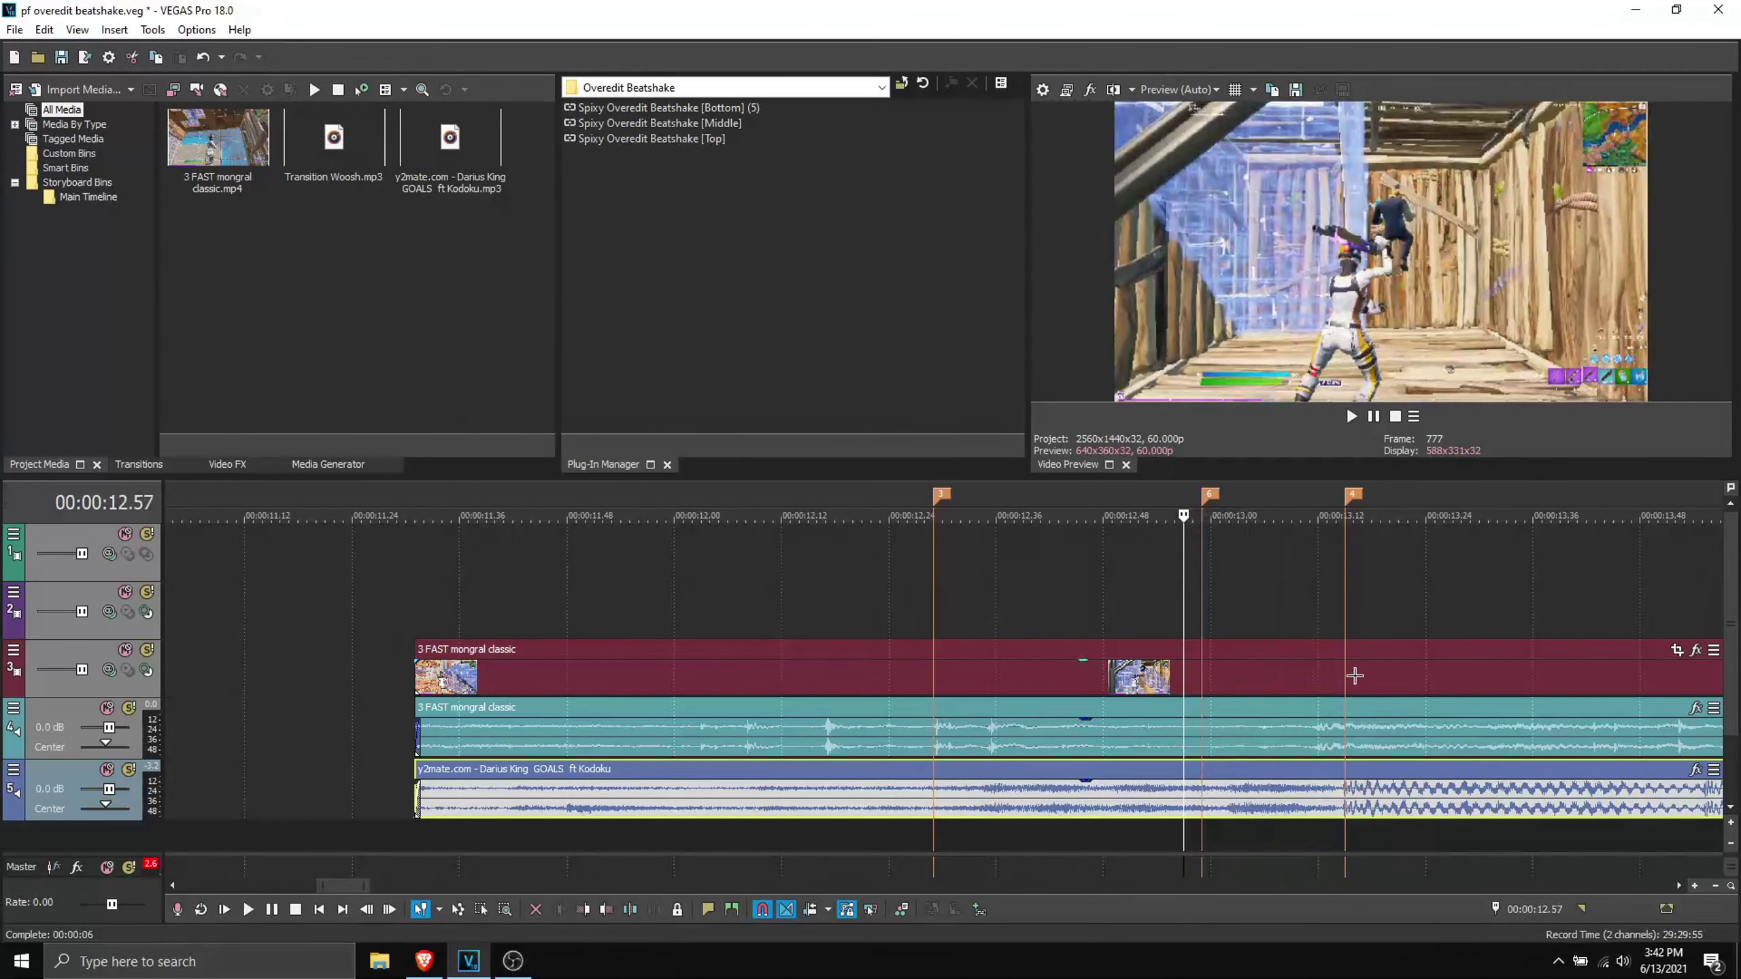
key("Right")
key("Right")
key("Right")
key("Right")
key("Right")
key("Left")
key("Left")
key("Left")
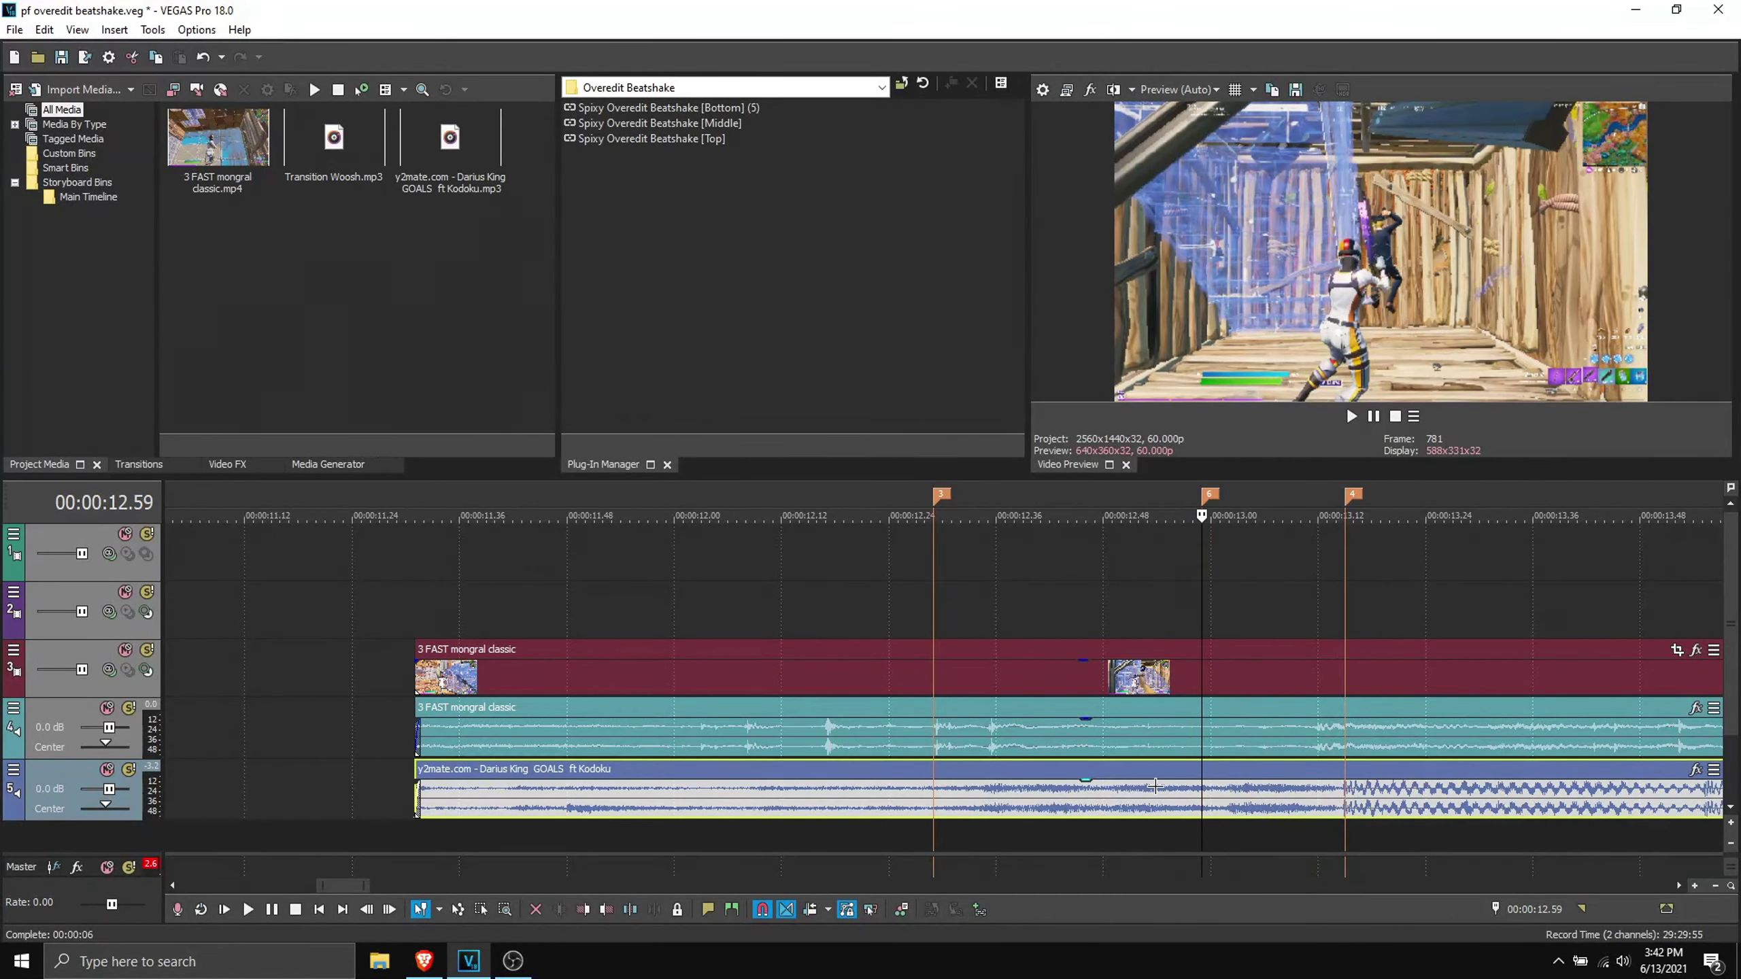
key("l")
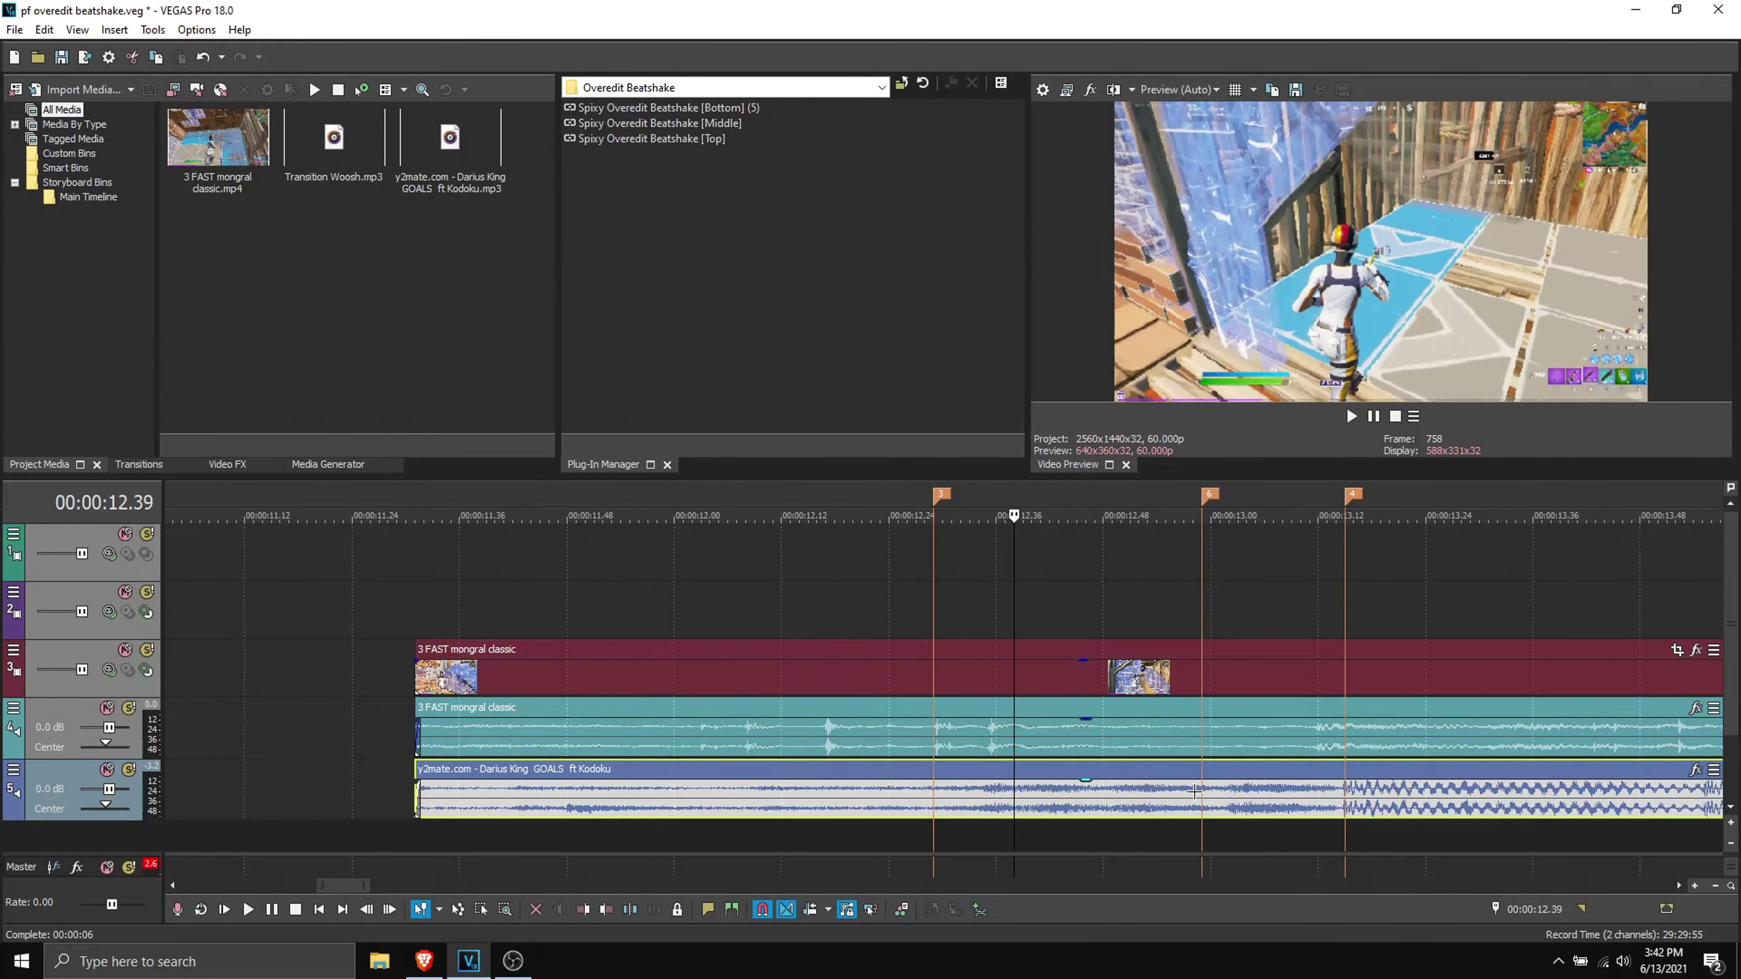
Split the gameplay clip at the markers at 00:00:12.29 and 00:00:12.59 to isolate the middle segment.
left_click(929, 669)
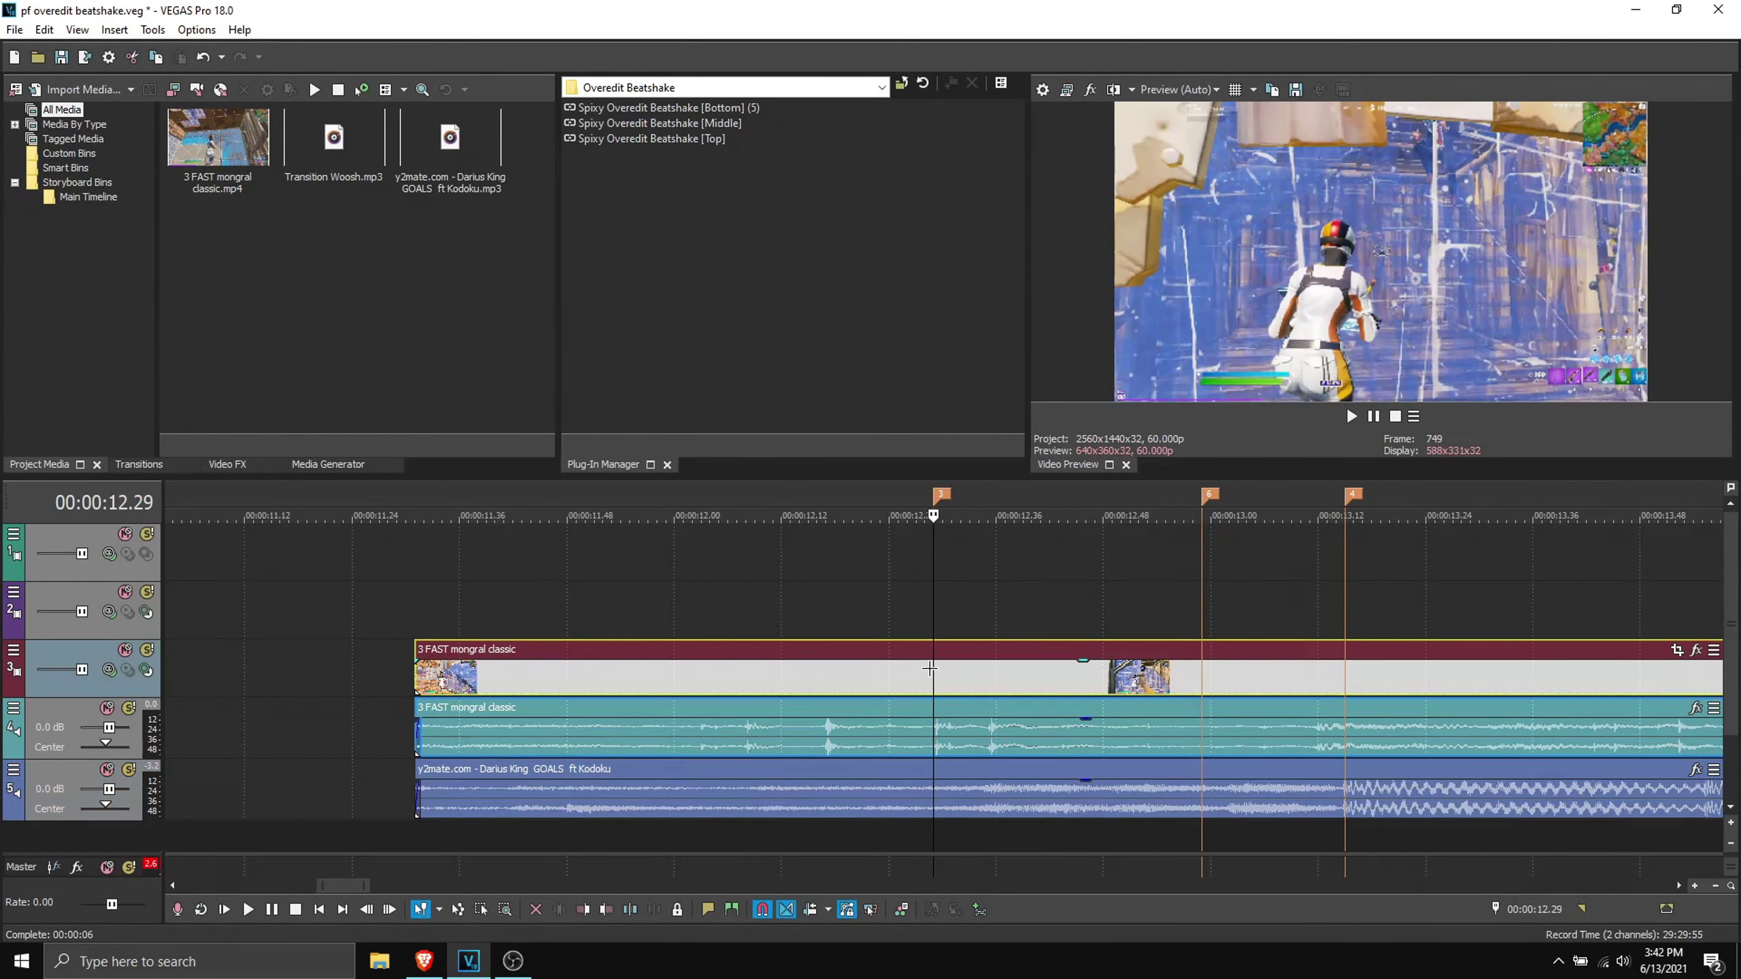
key("s")
left_click(1207, 675)
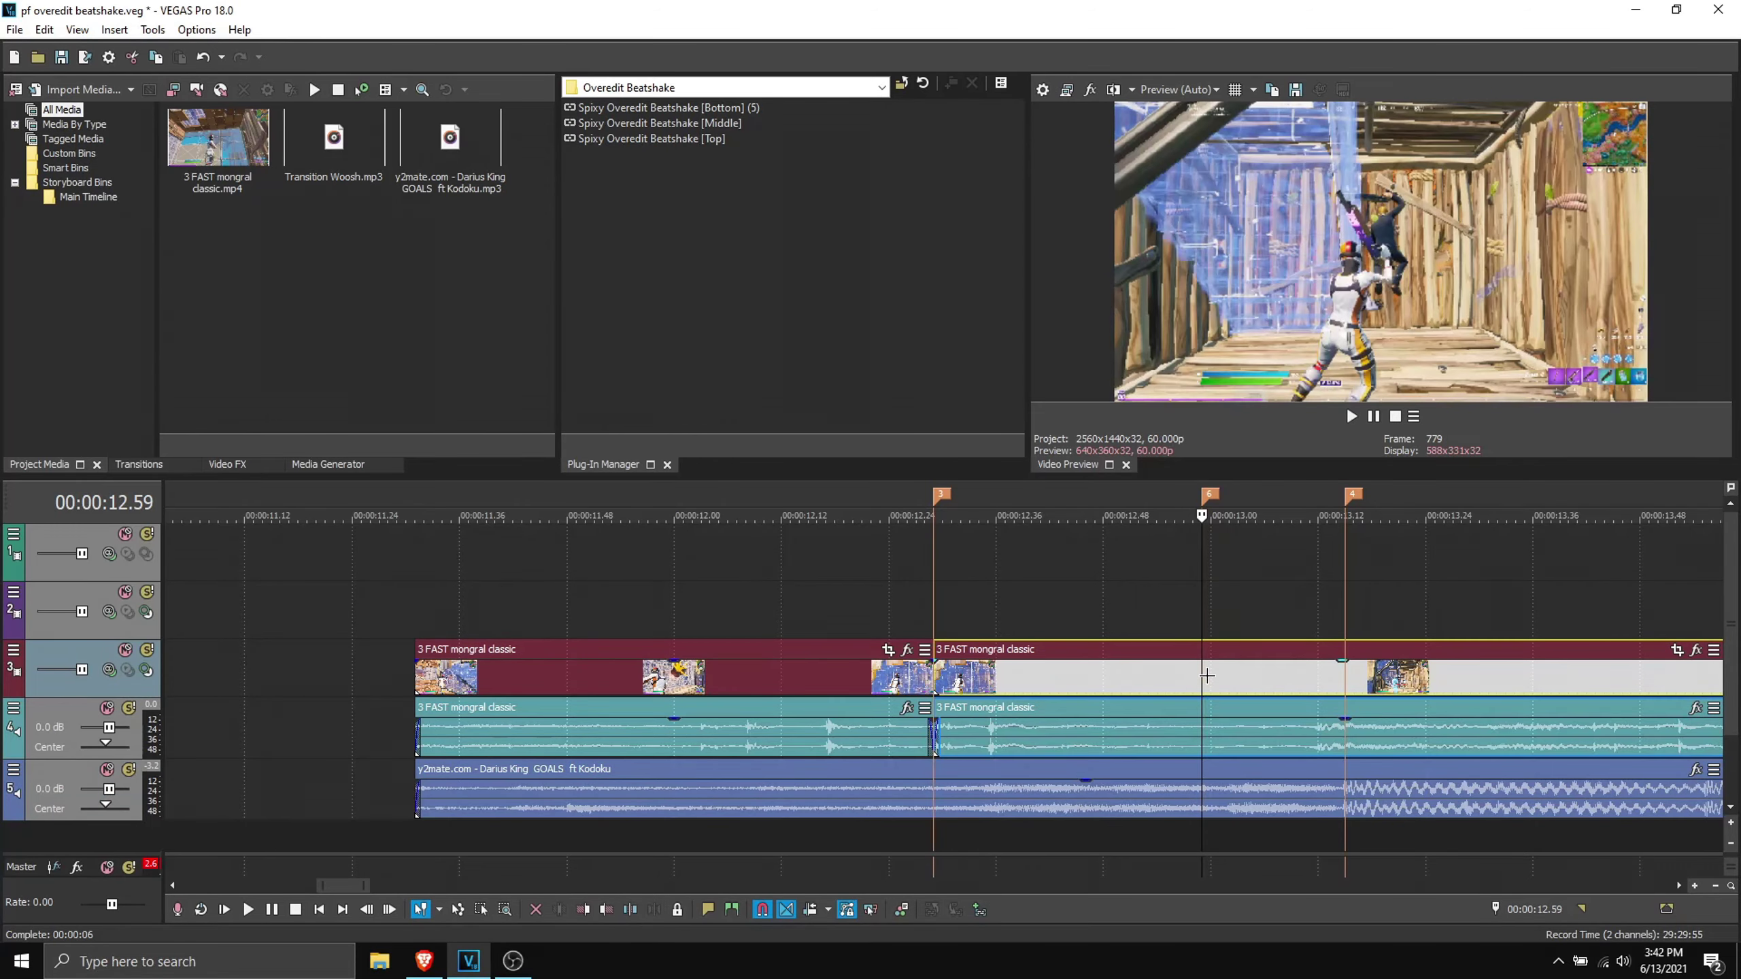
key("s")
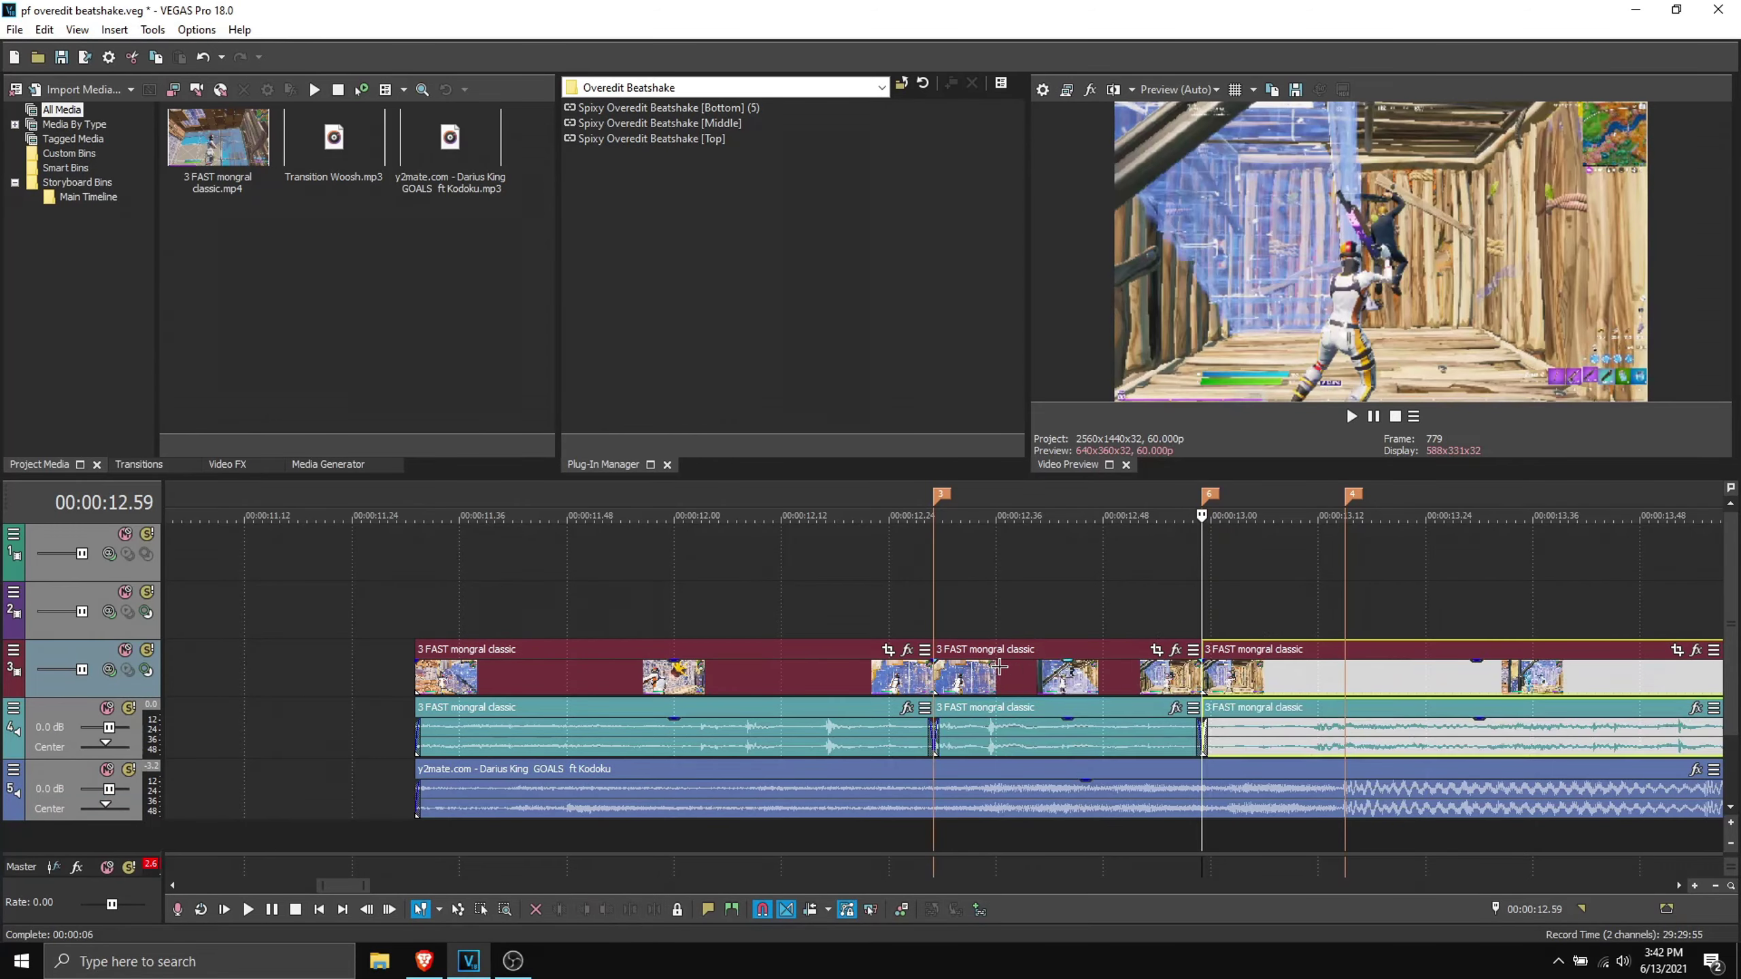
Apply the Spixy Overedit Beatshake [Bottom] (5) effect package to the middle segment and preview several of its frames.
left_click(996, 677)
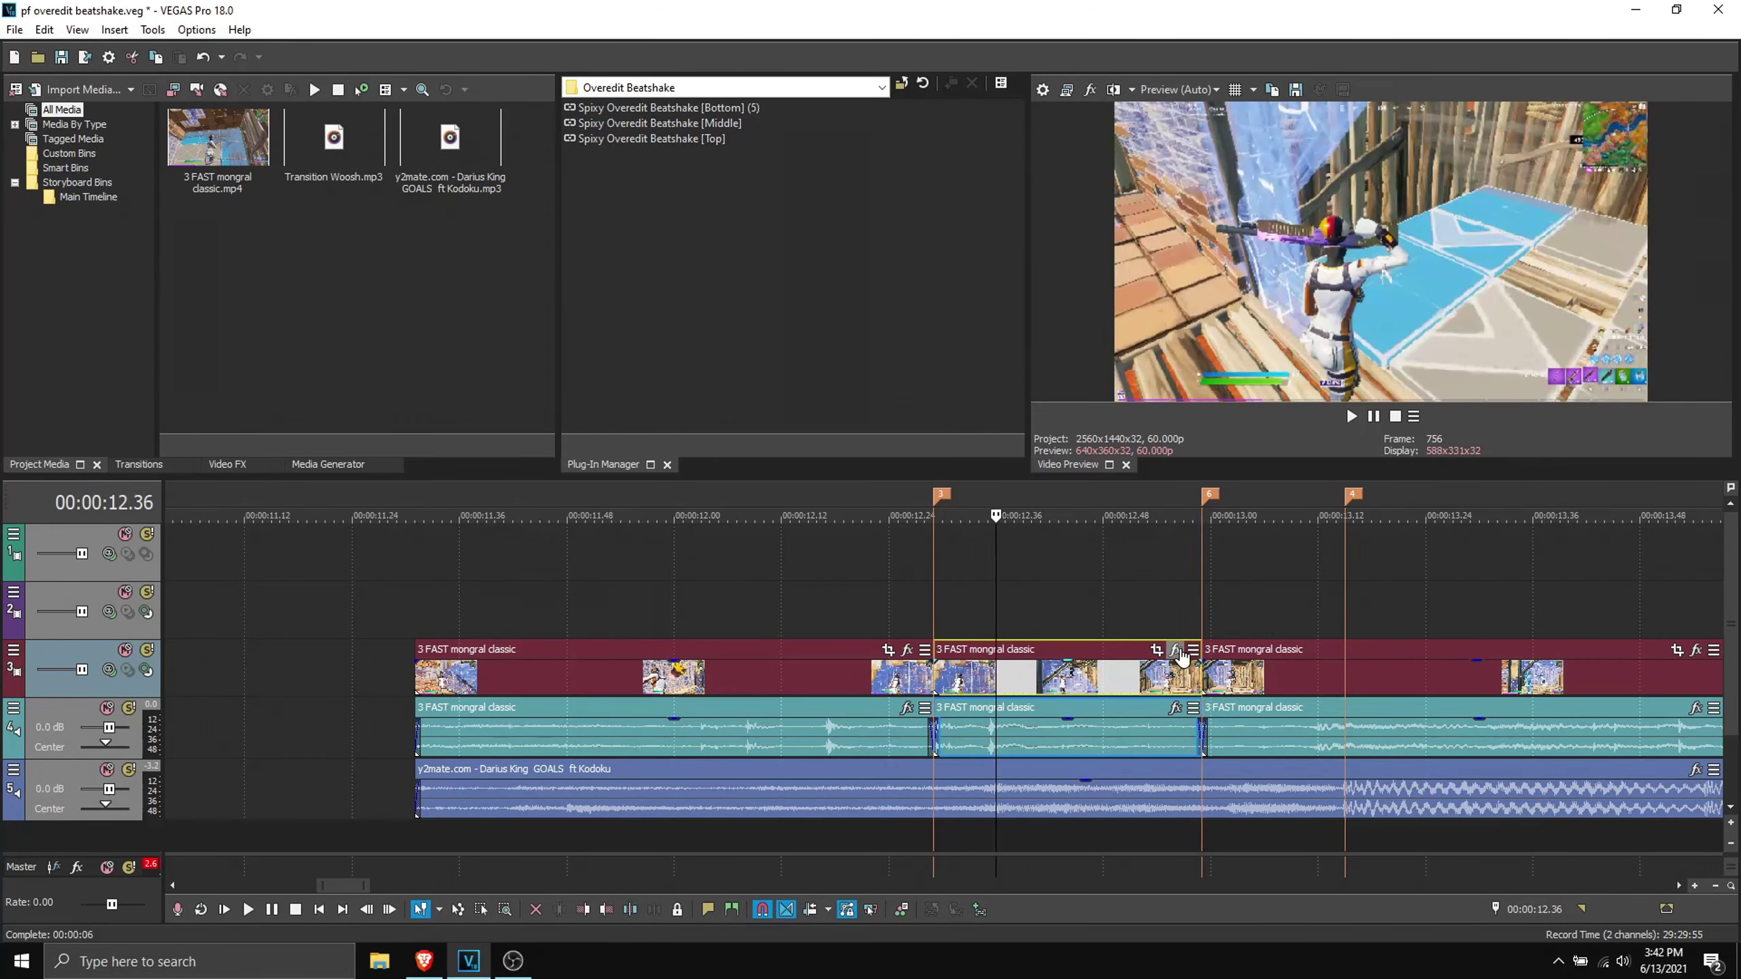
left_click(1176, 650)
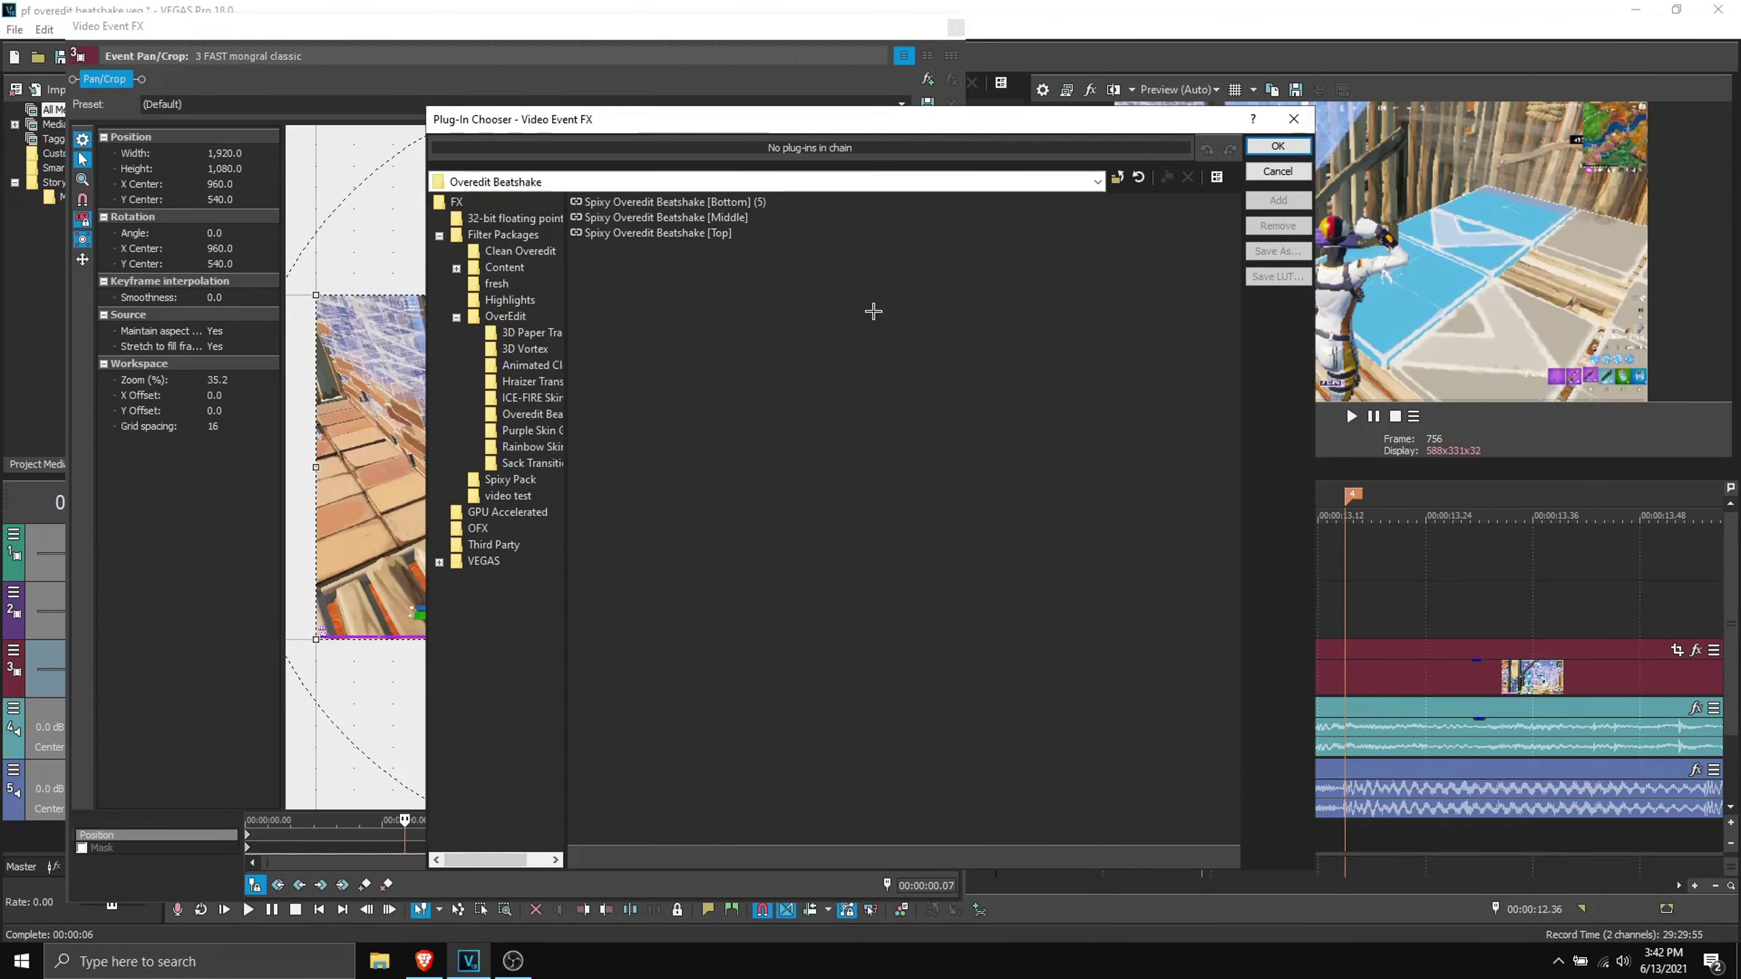
left_click(735, 202)
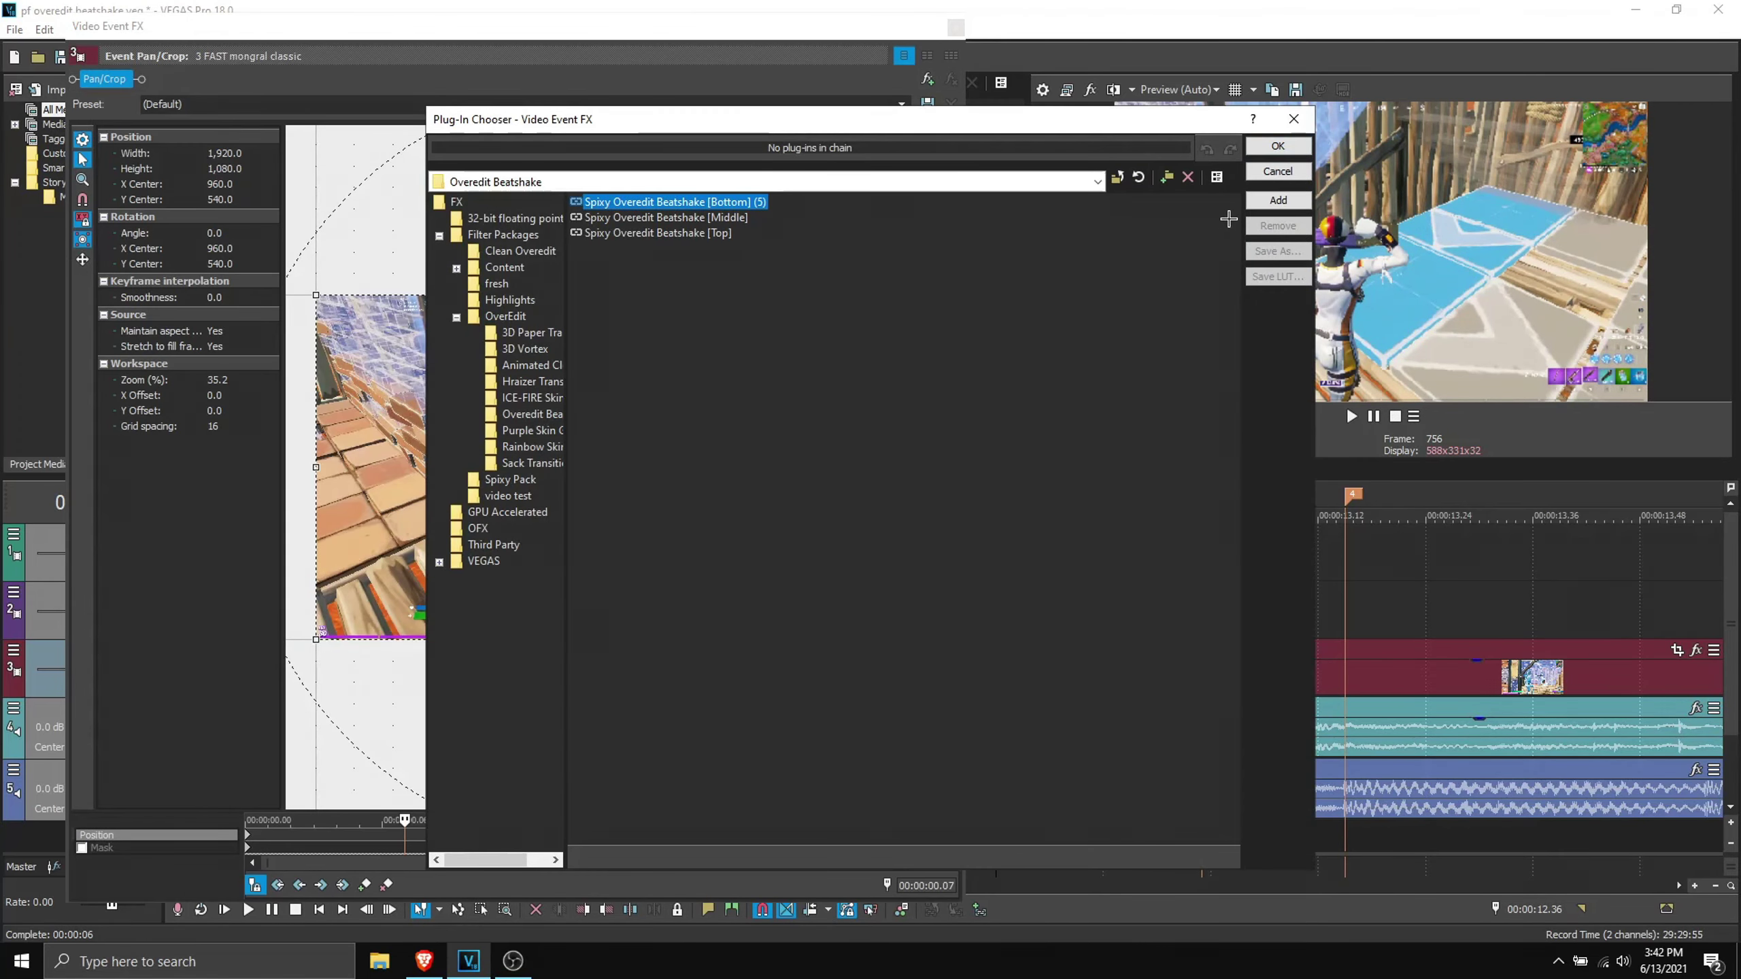
left_click(1277, 200)
left_click(1278, 146)
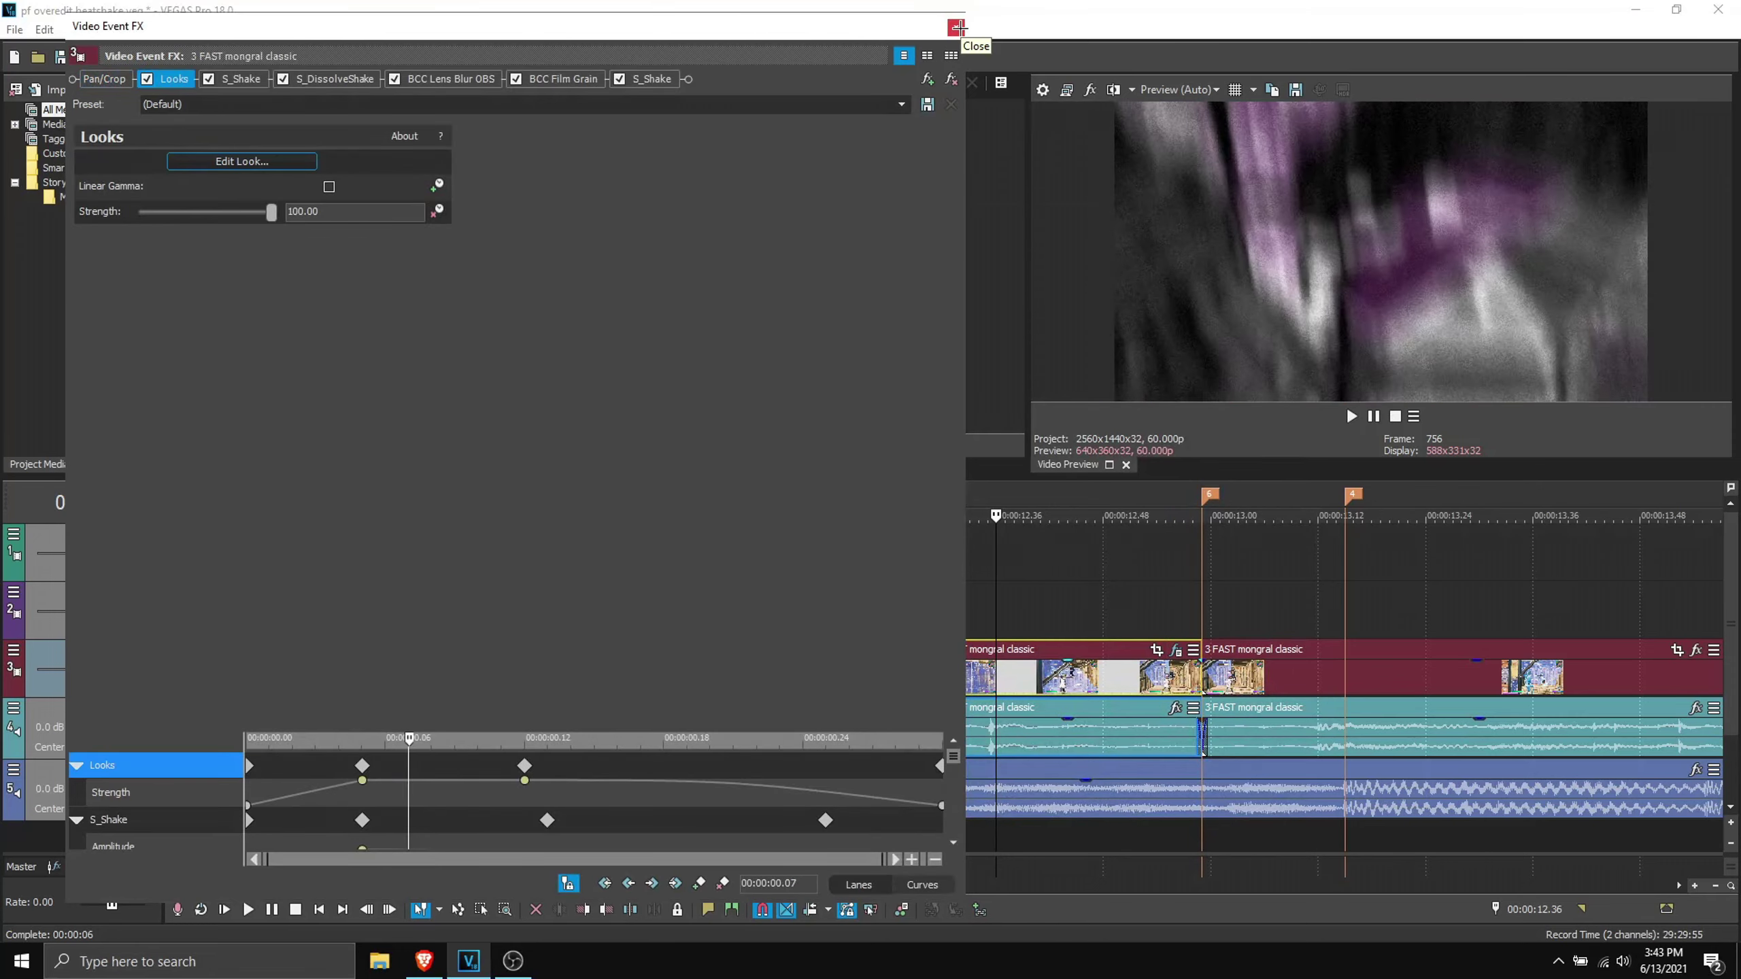
left_click(957, 27)
left_click(1004, 672)
left_click(1023, 675)
left_click(1044, 677)
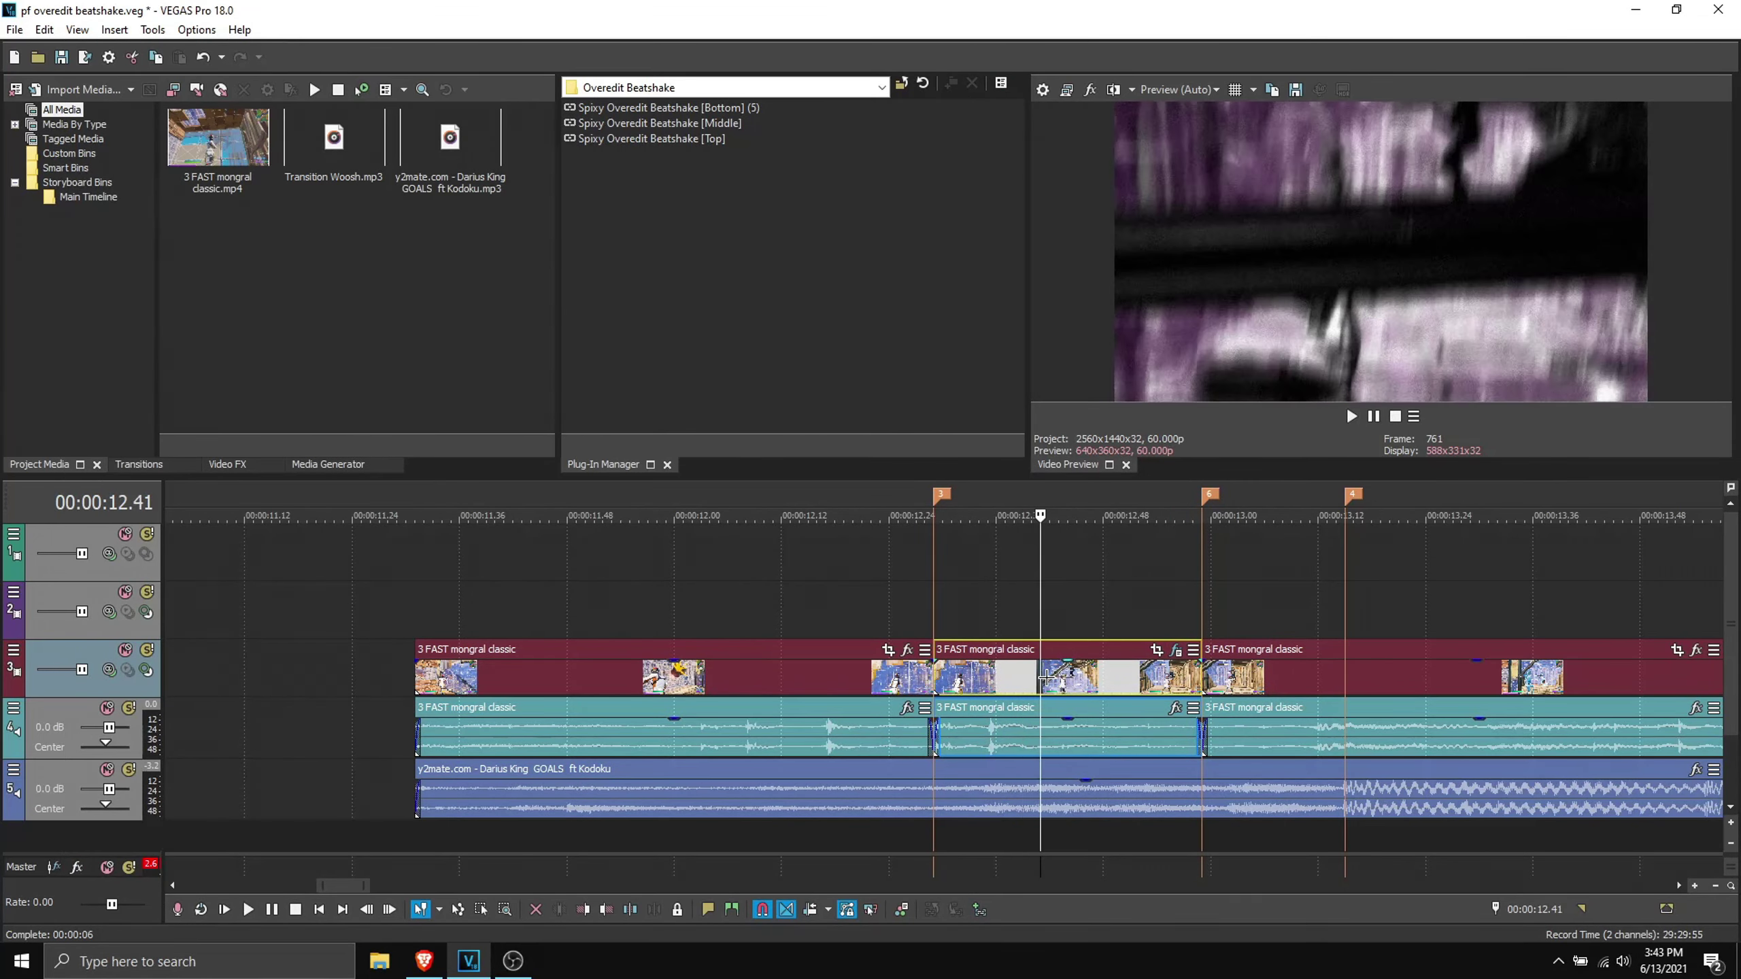
left_click(1010, 678)
left_click(1015, 683)
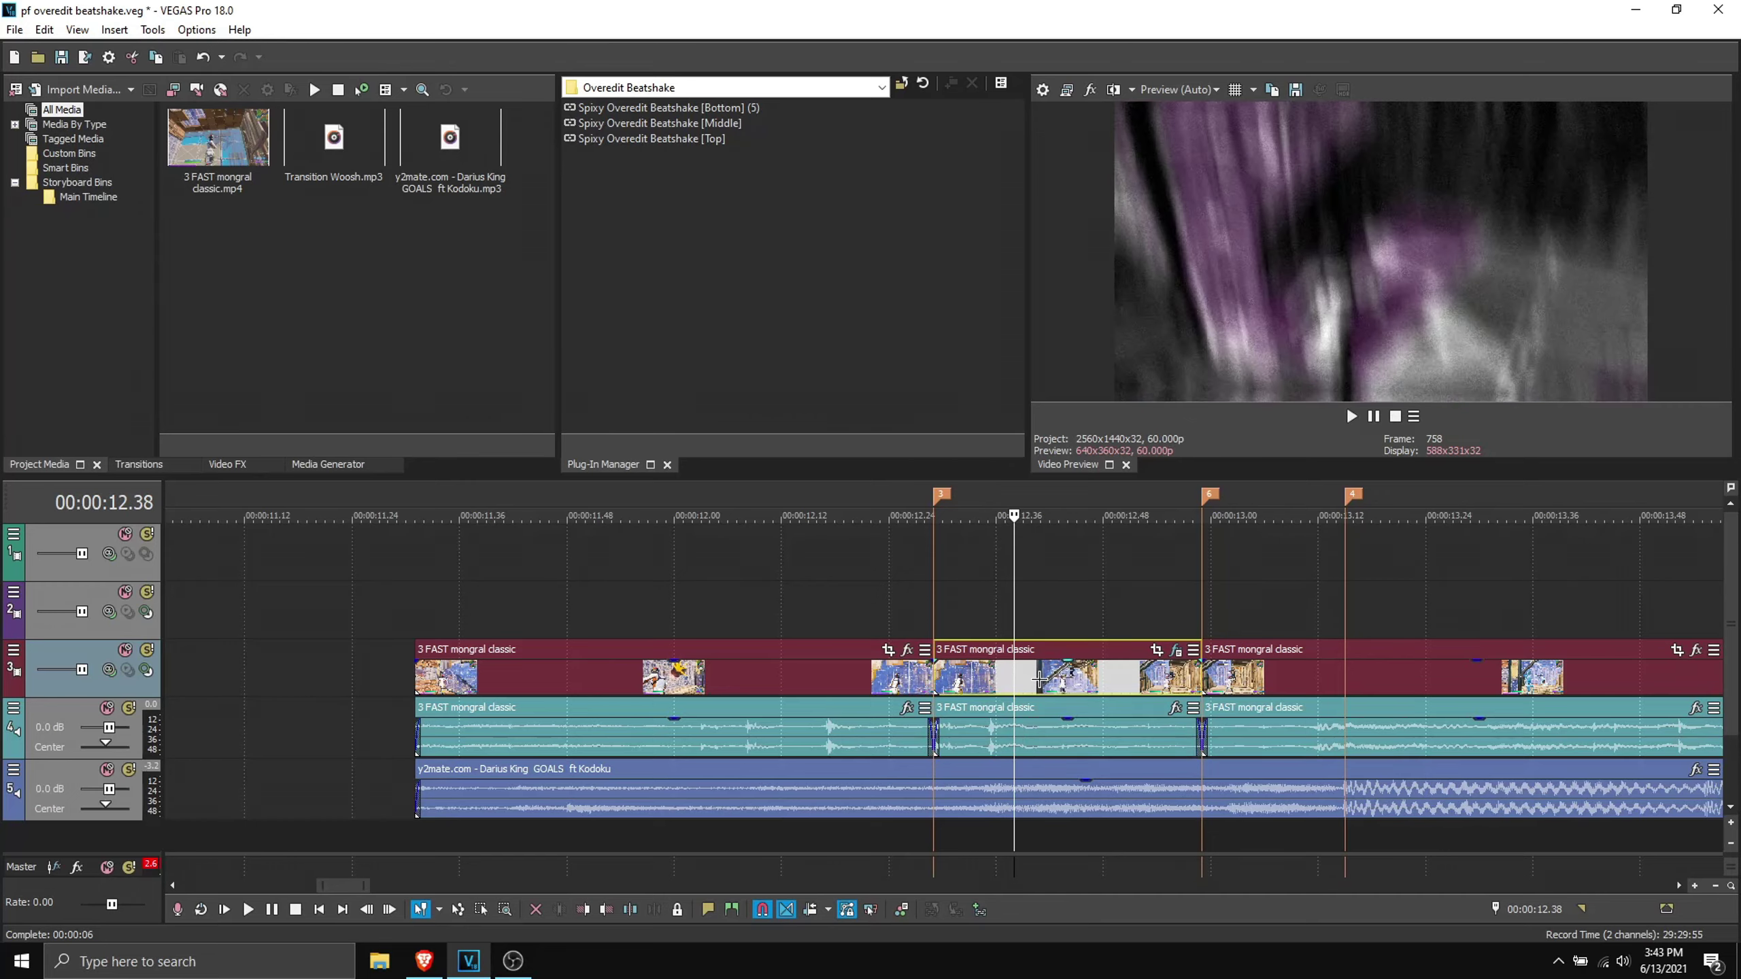
Duplicate the middle segment onto the video track directly above and remove all effects from the copy.
left_click_drag(1039, 677, 1040, 614)
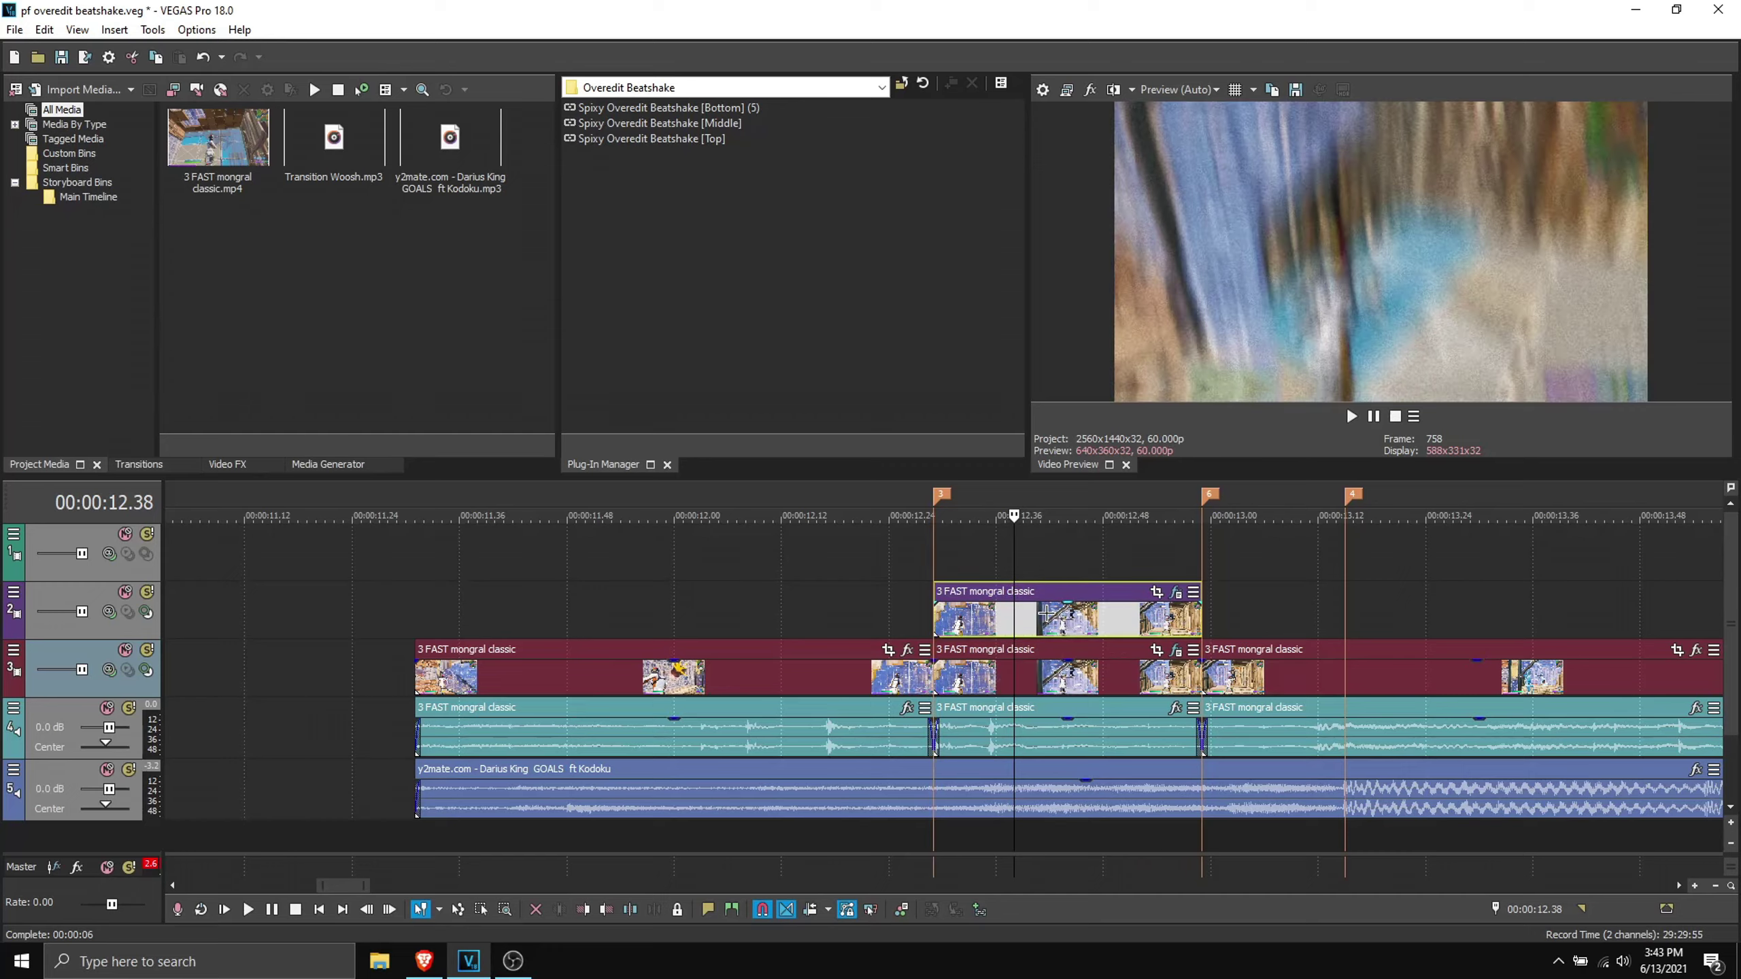
left_click(1046, 614)
double_click(1046, 614)
left_click(1095, 614)
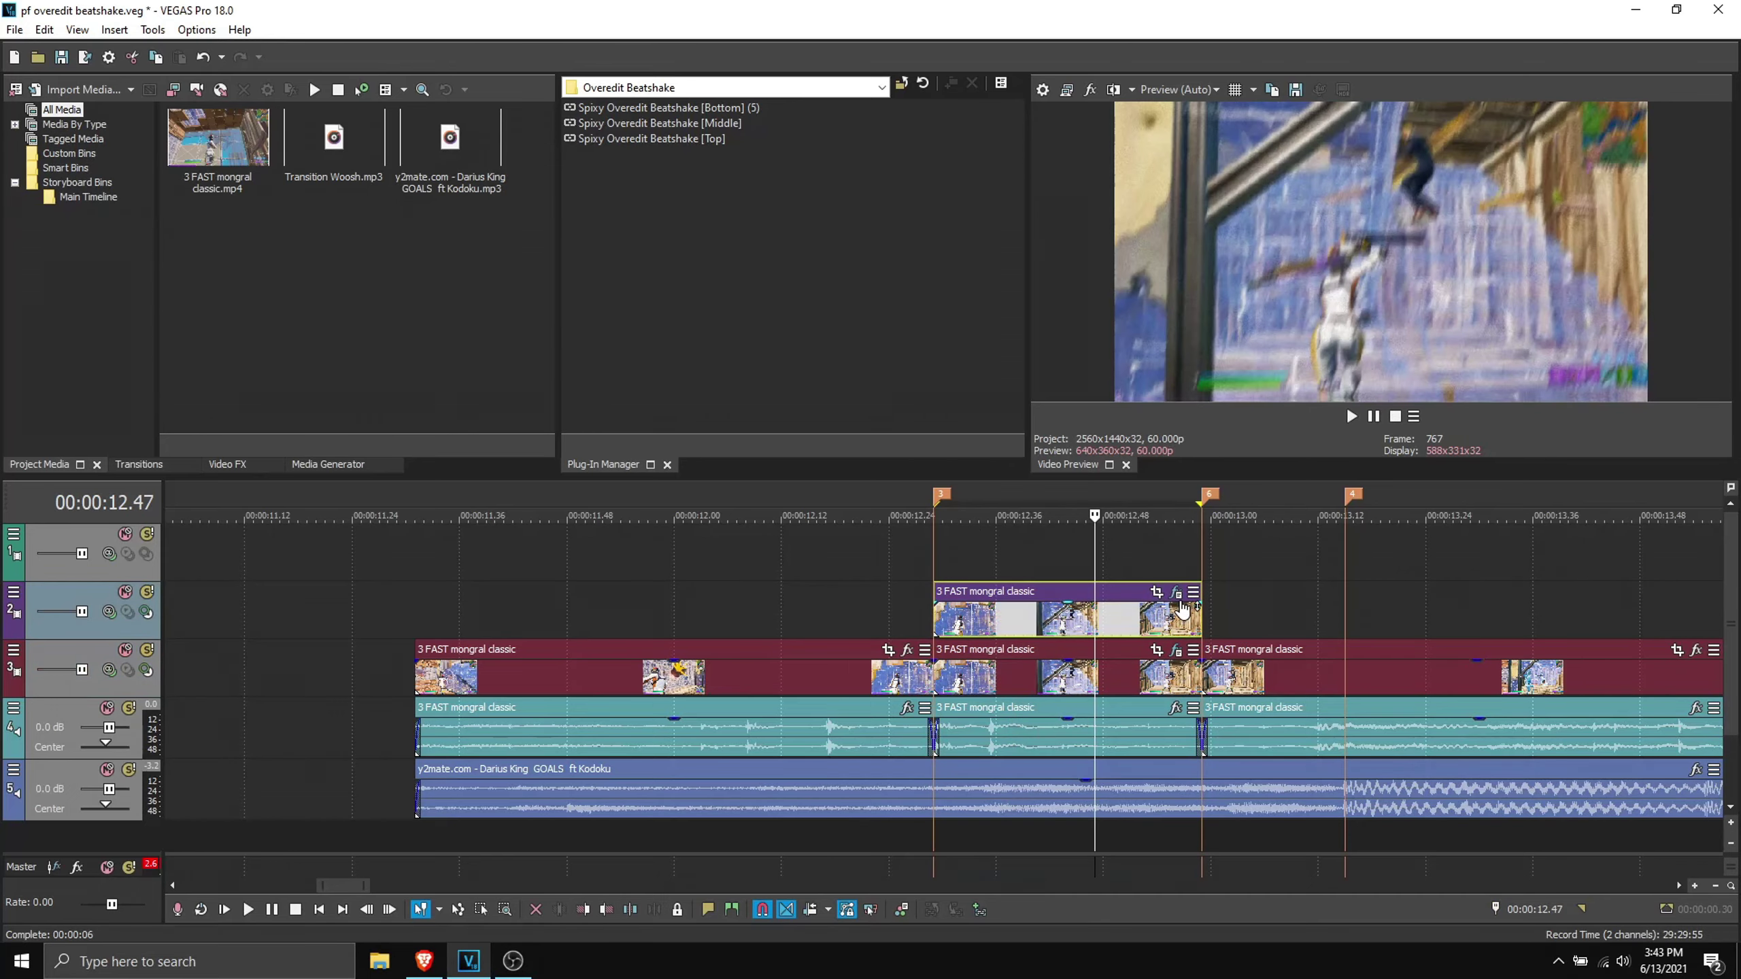
right_click(1175, 593)
left_click(1197, 645)
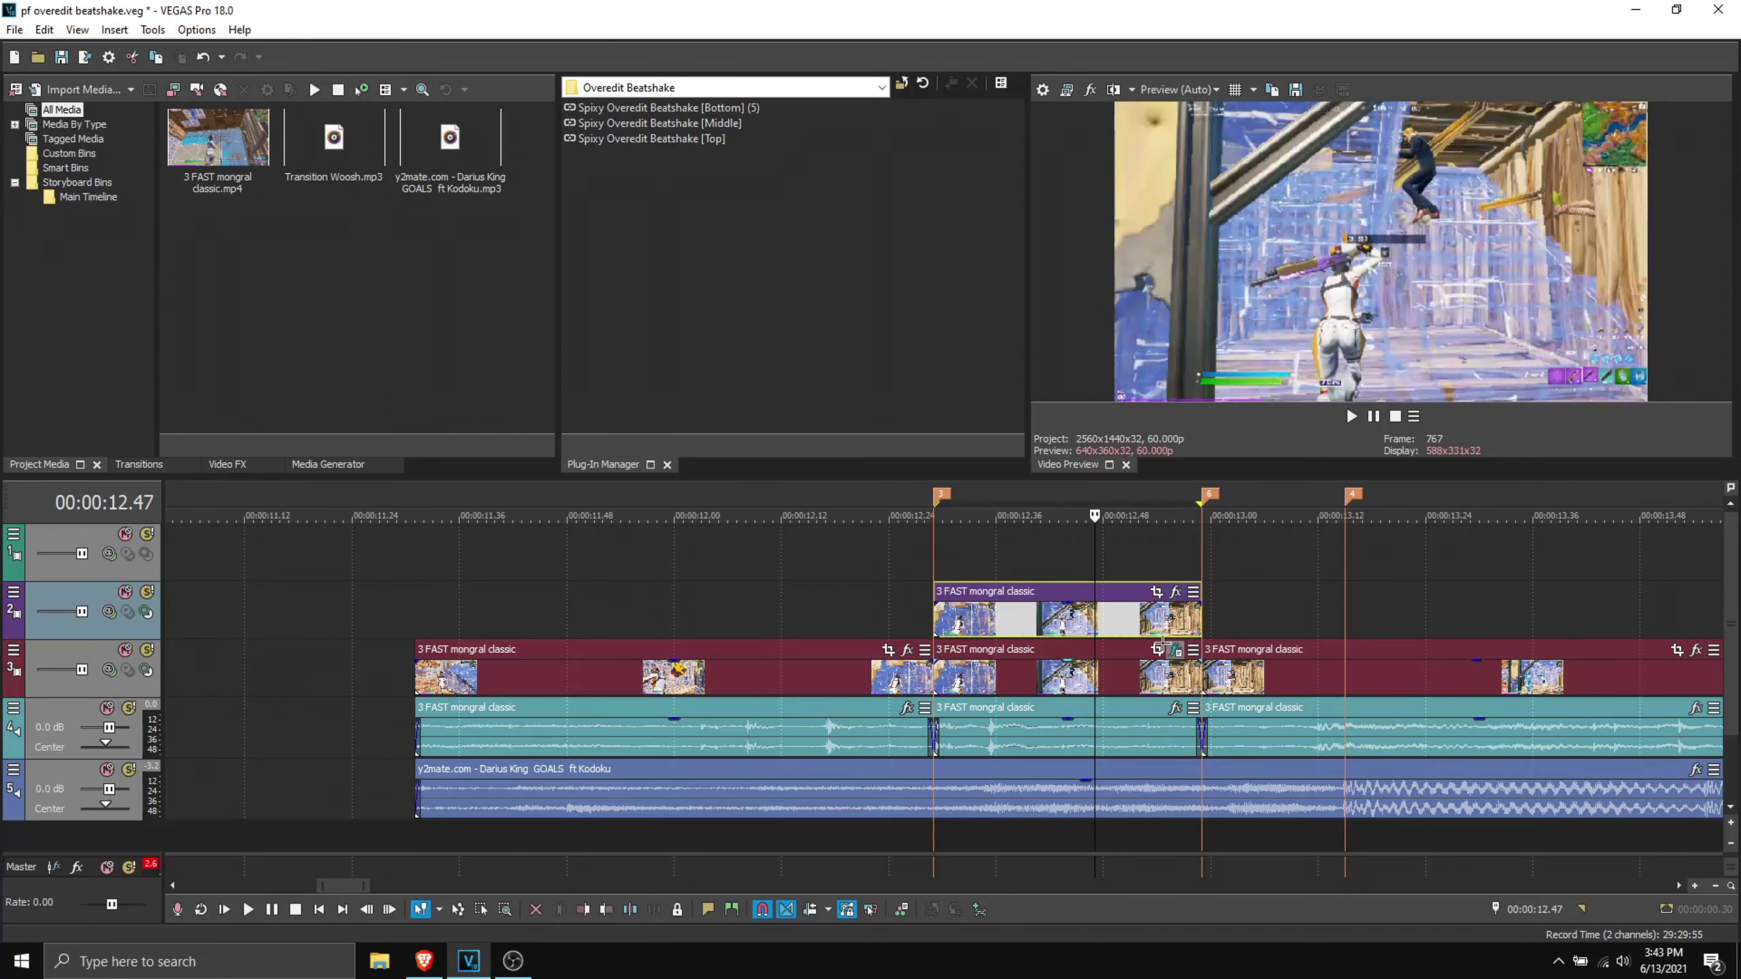
Scrub through the copy on track 2 and return the cursor to its start at 00:00:12.29.
left_click(1005, 627)
key("Right")
key("Right")
key("Right")
key("Right")
key("Right")
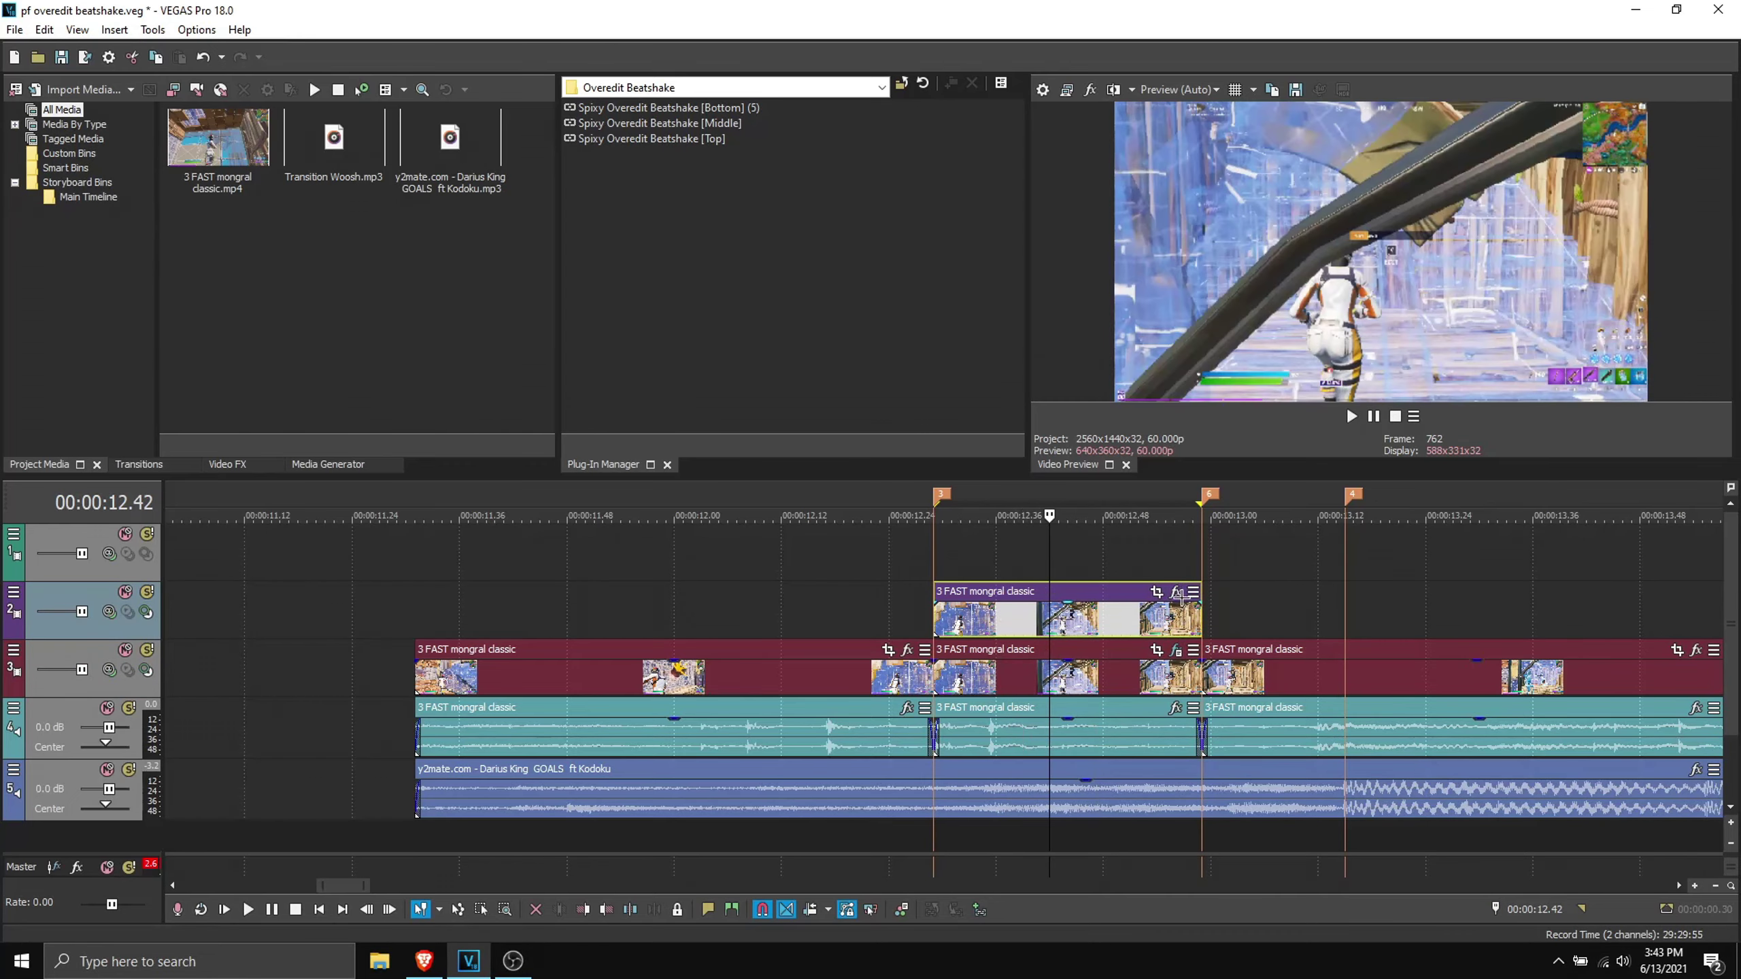
left_click(934, 615)
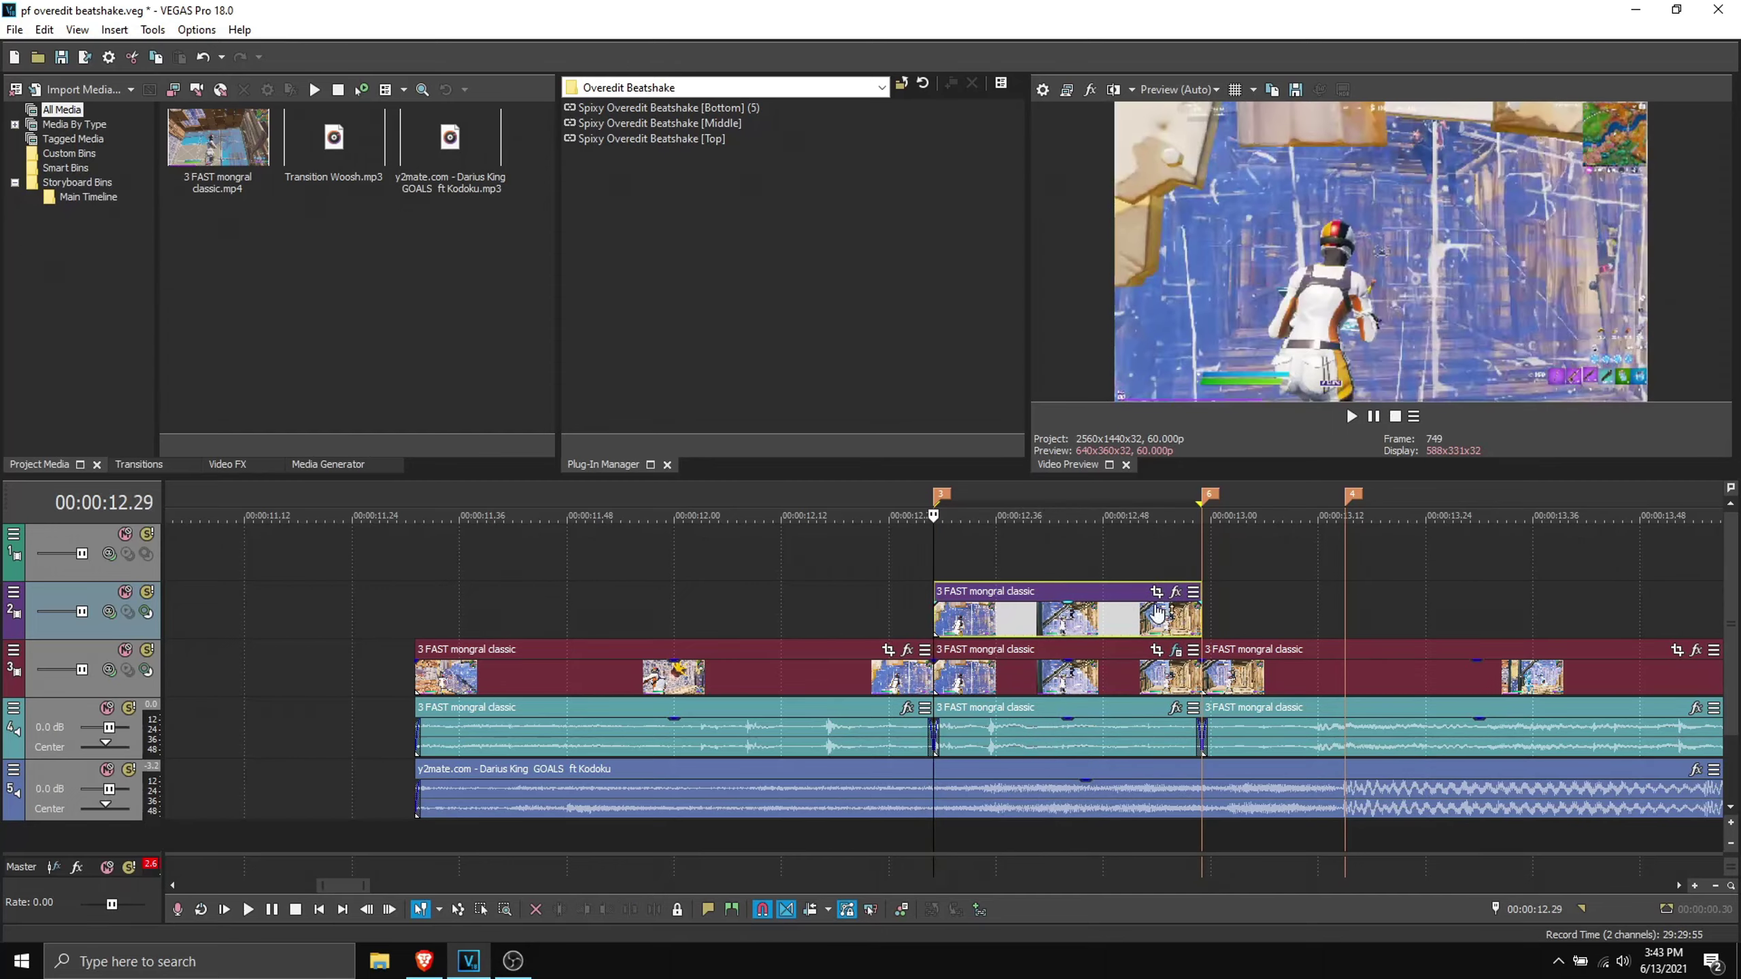
Bring up Pan/Crop for the segment copy on track 2 and enable its mask.
left_click(1155, 592)
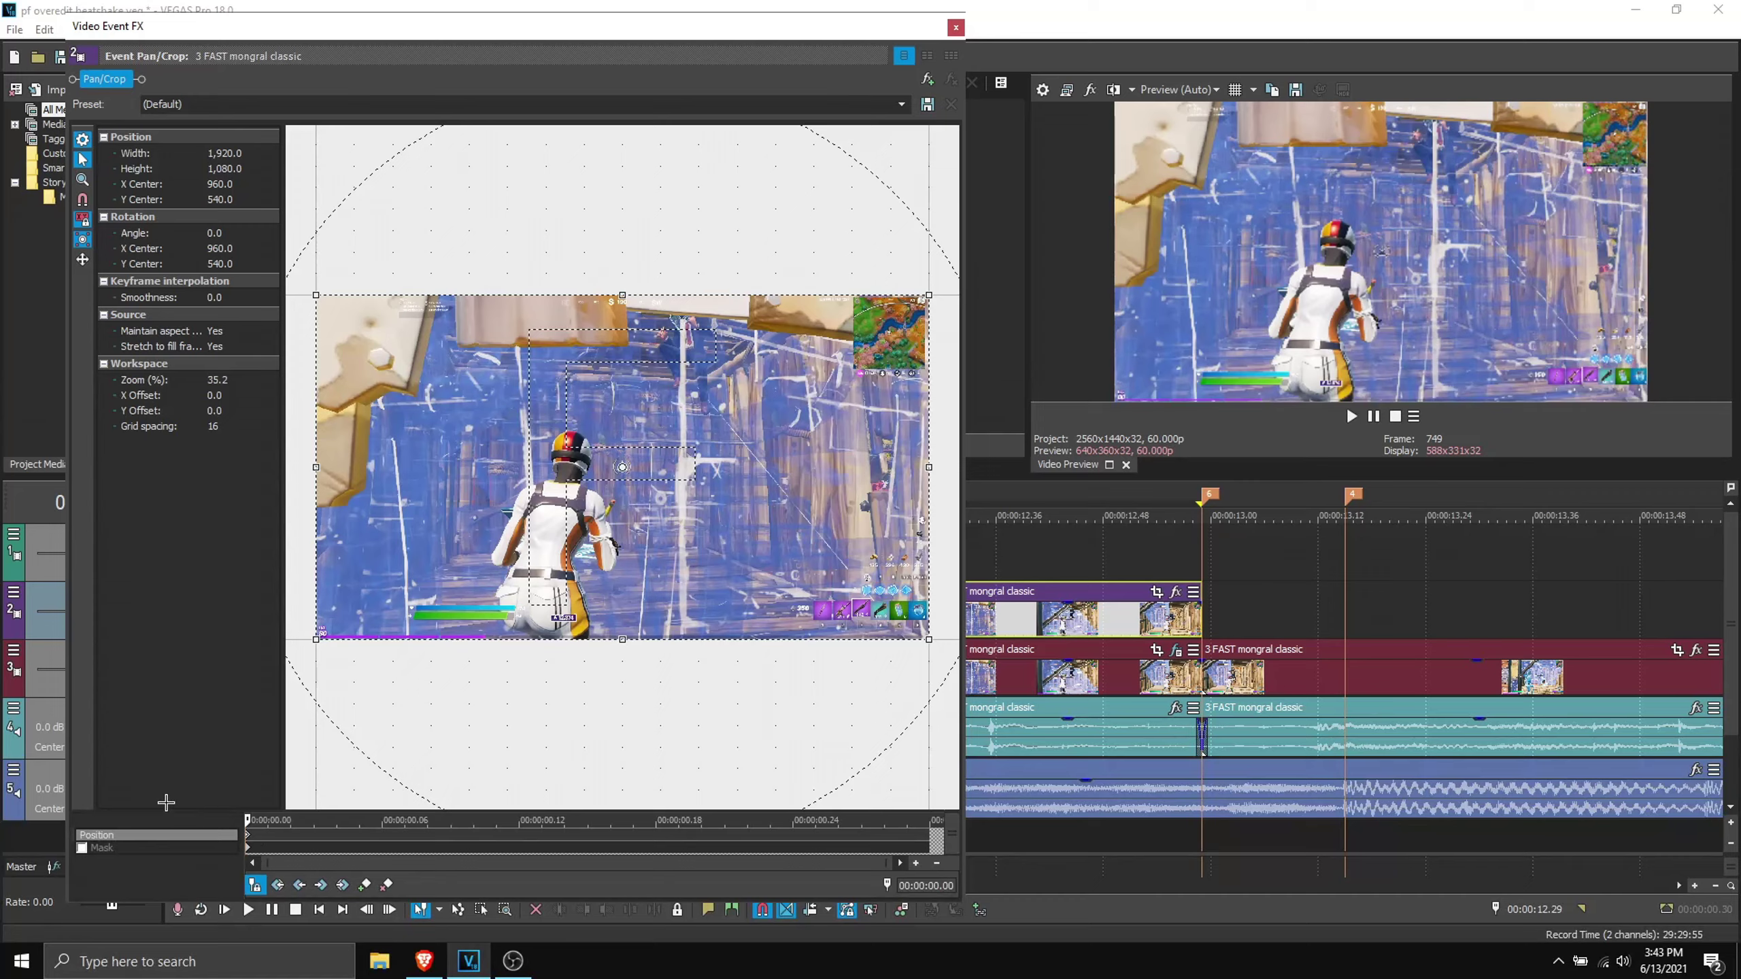
left_click(81, 847)
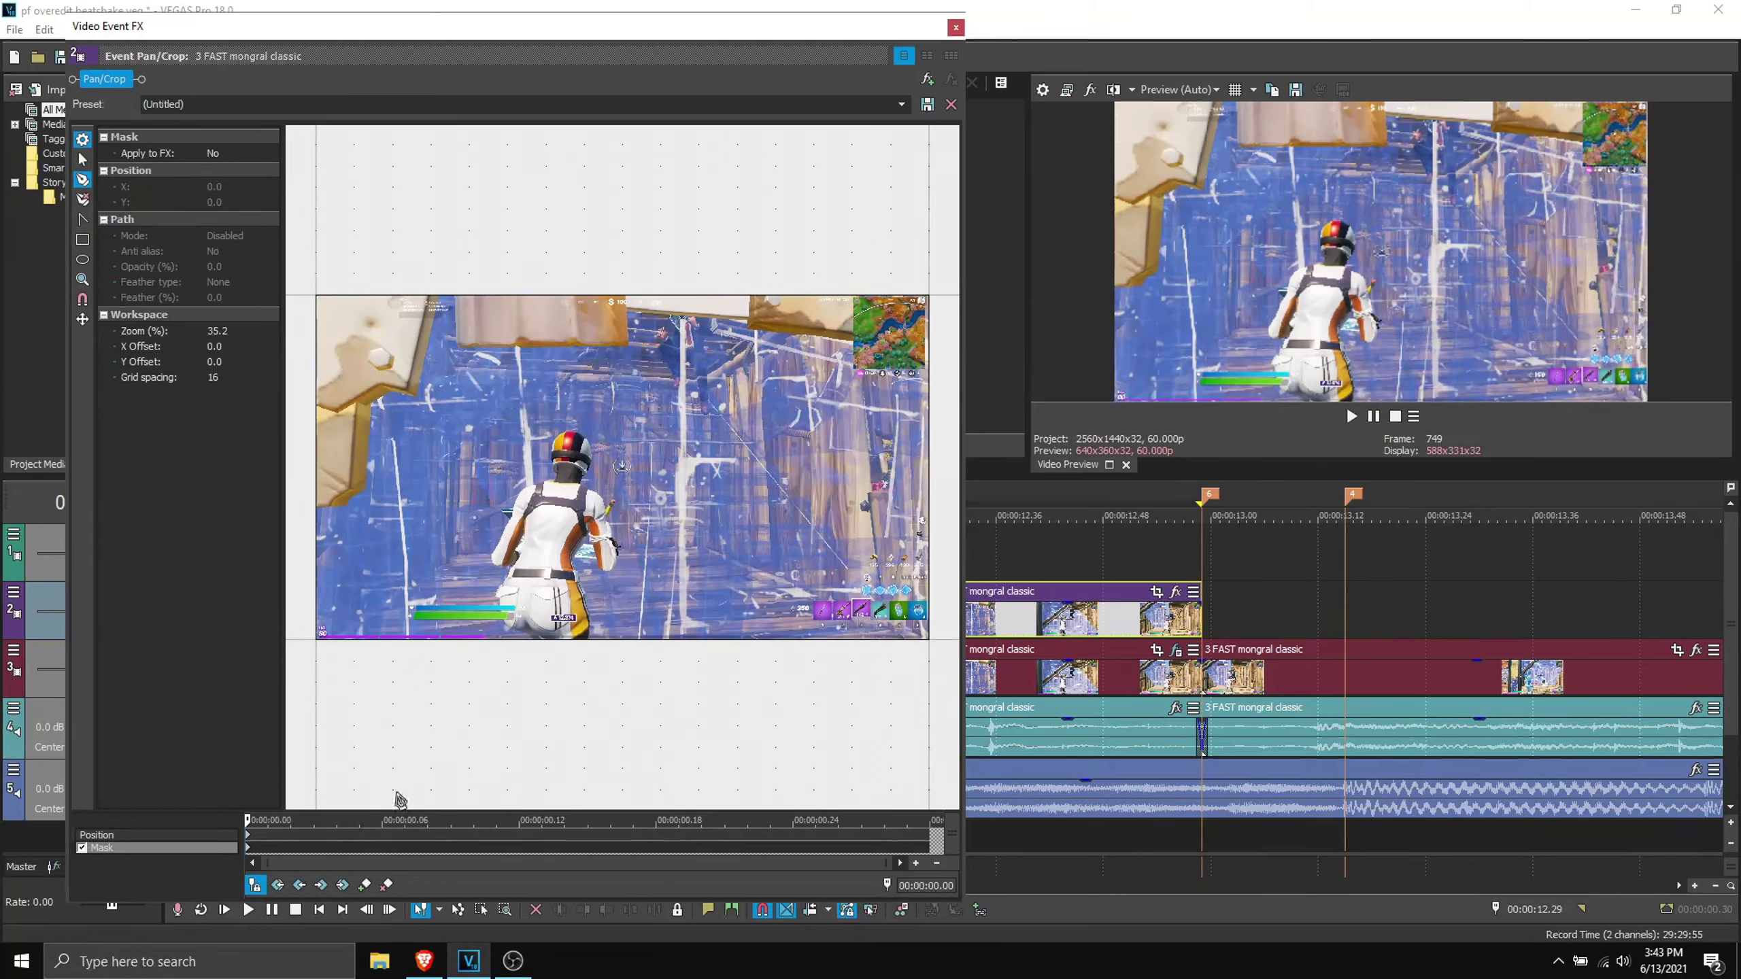
Step through the segment's frames to examine how the character moves across the clip.
left_click(1279, 246)
key("Right")
key("Right")
key("Right")
key("Right")
key("Right")
key("Right")
key("Right")
key("Right")
key("Right")
key("Right")
key("Right")
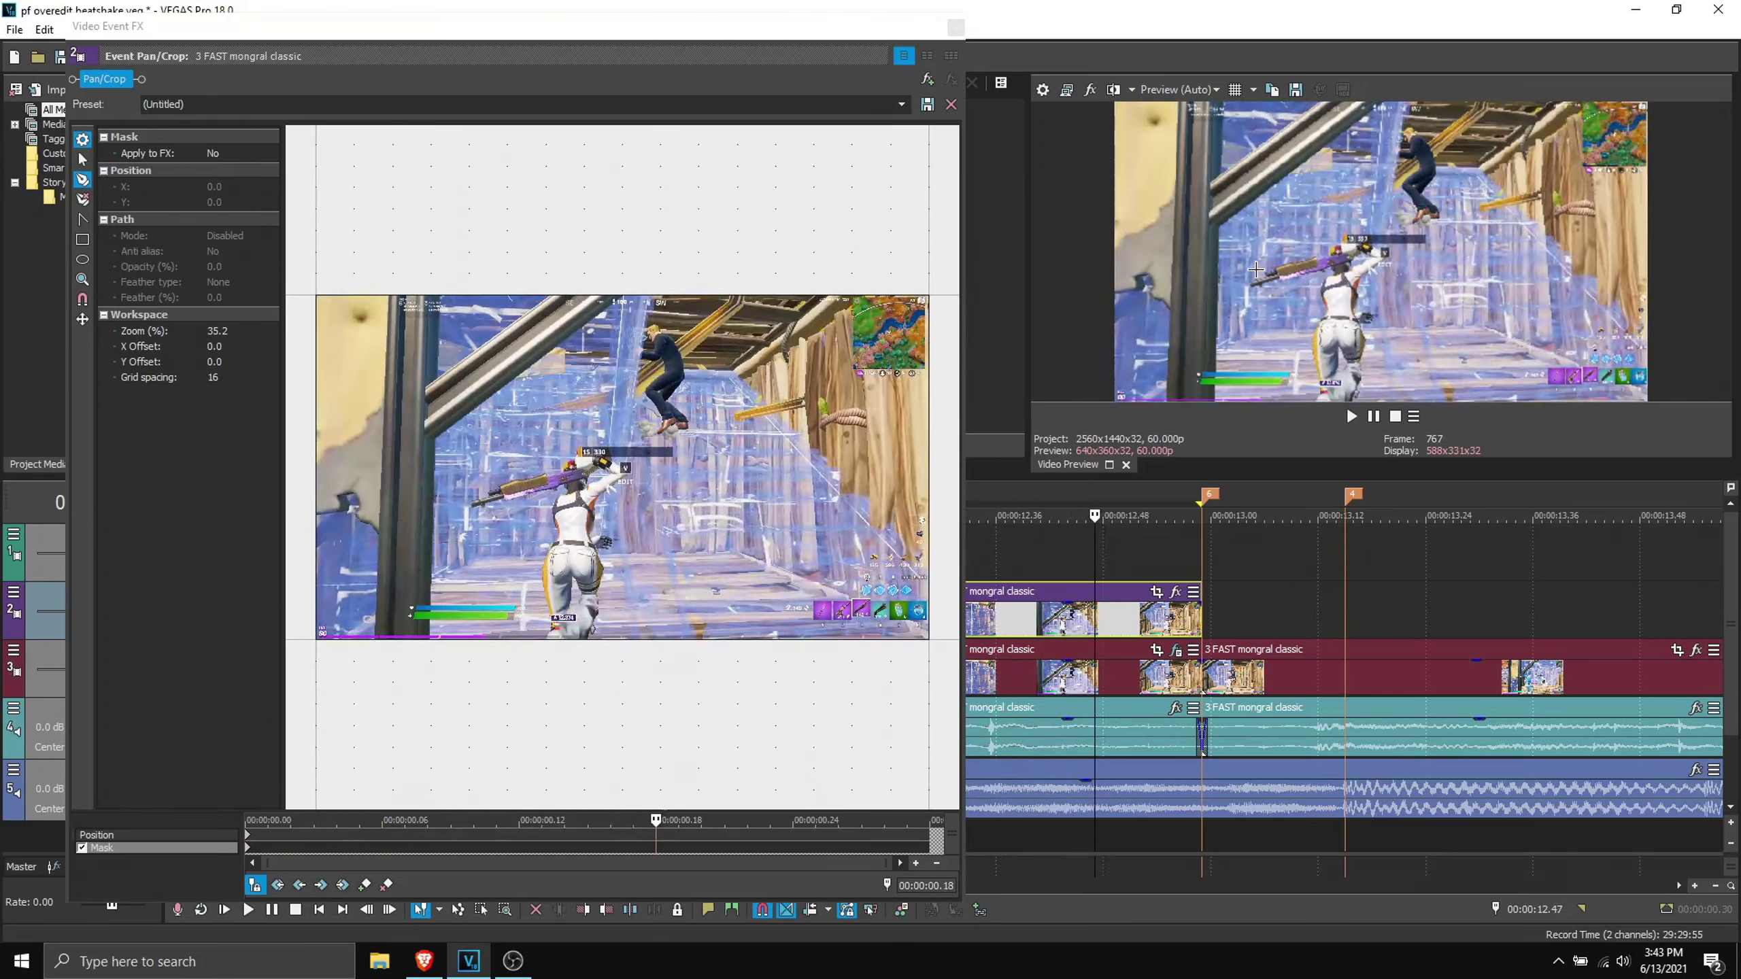
key("space")
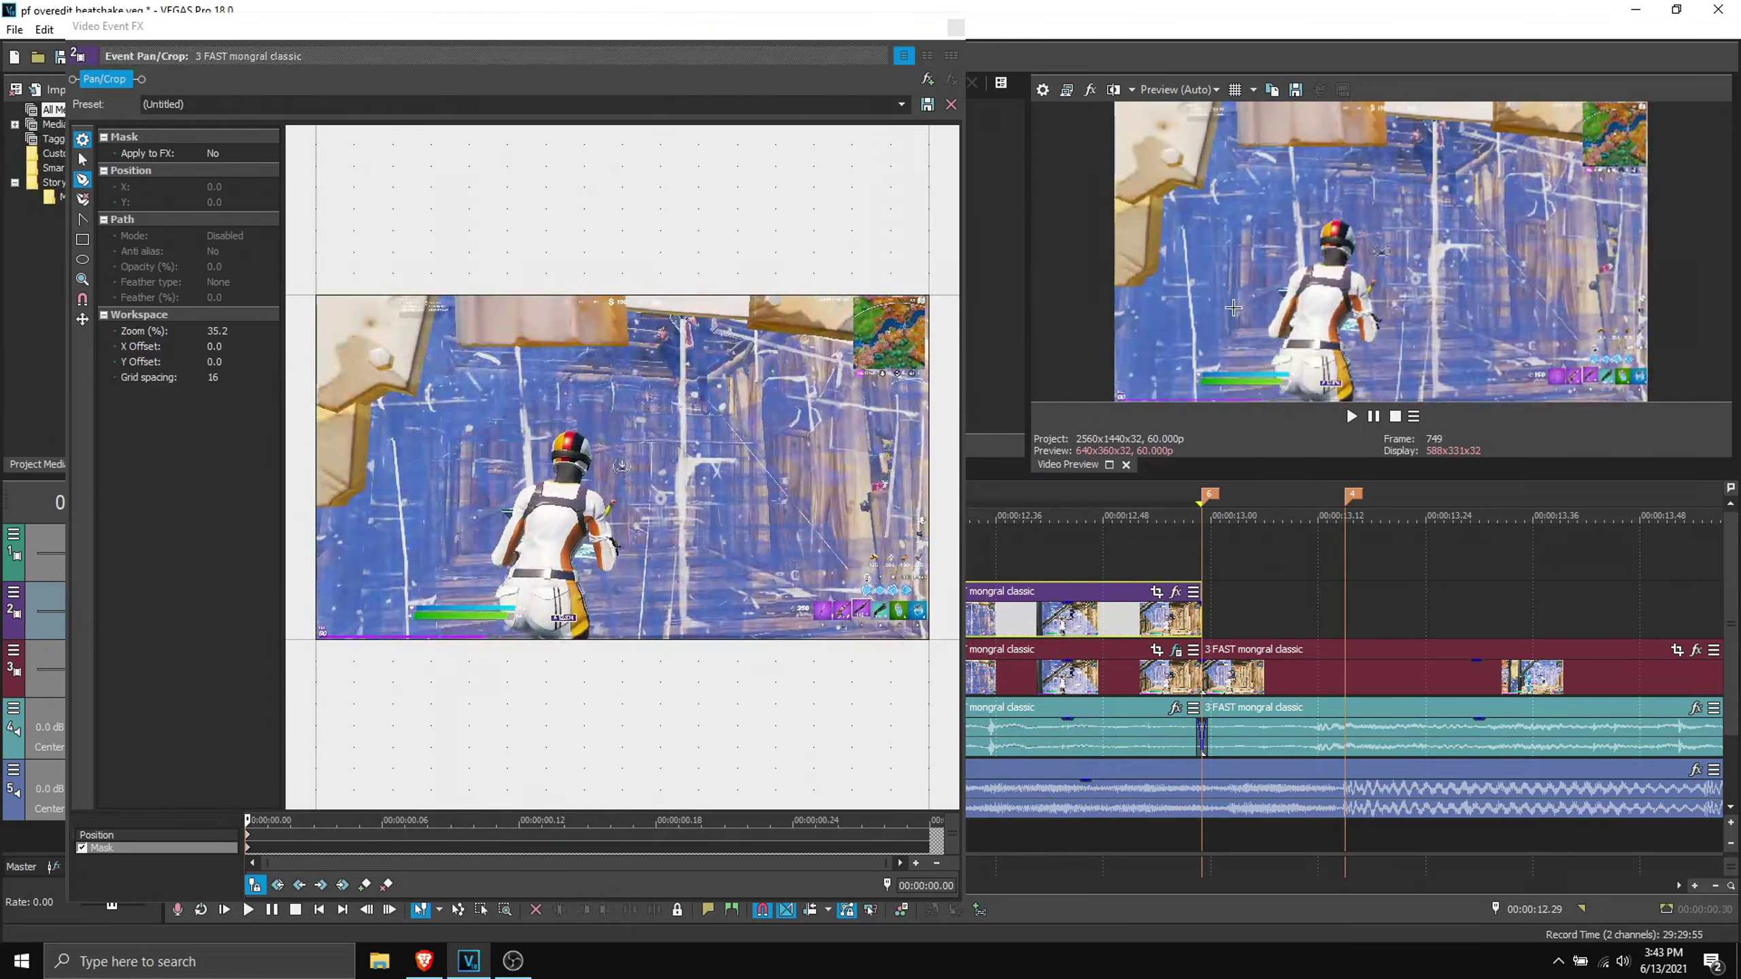
Trace a closed mask path around the character's whole body on the segment's first frame at 00:00:12.29.
scroll(1177, 668, "up", 5)
scroll(1117, 647, "down", 4)
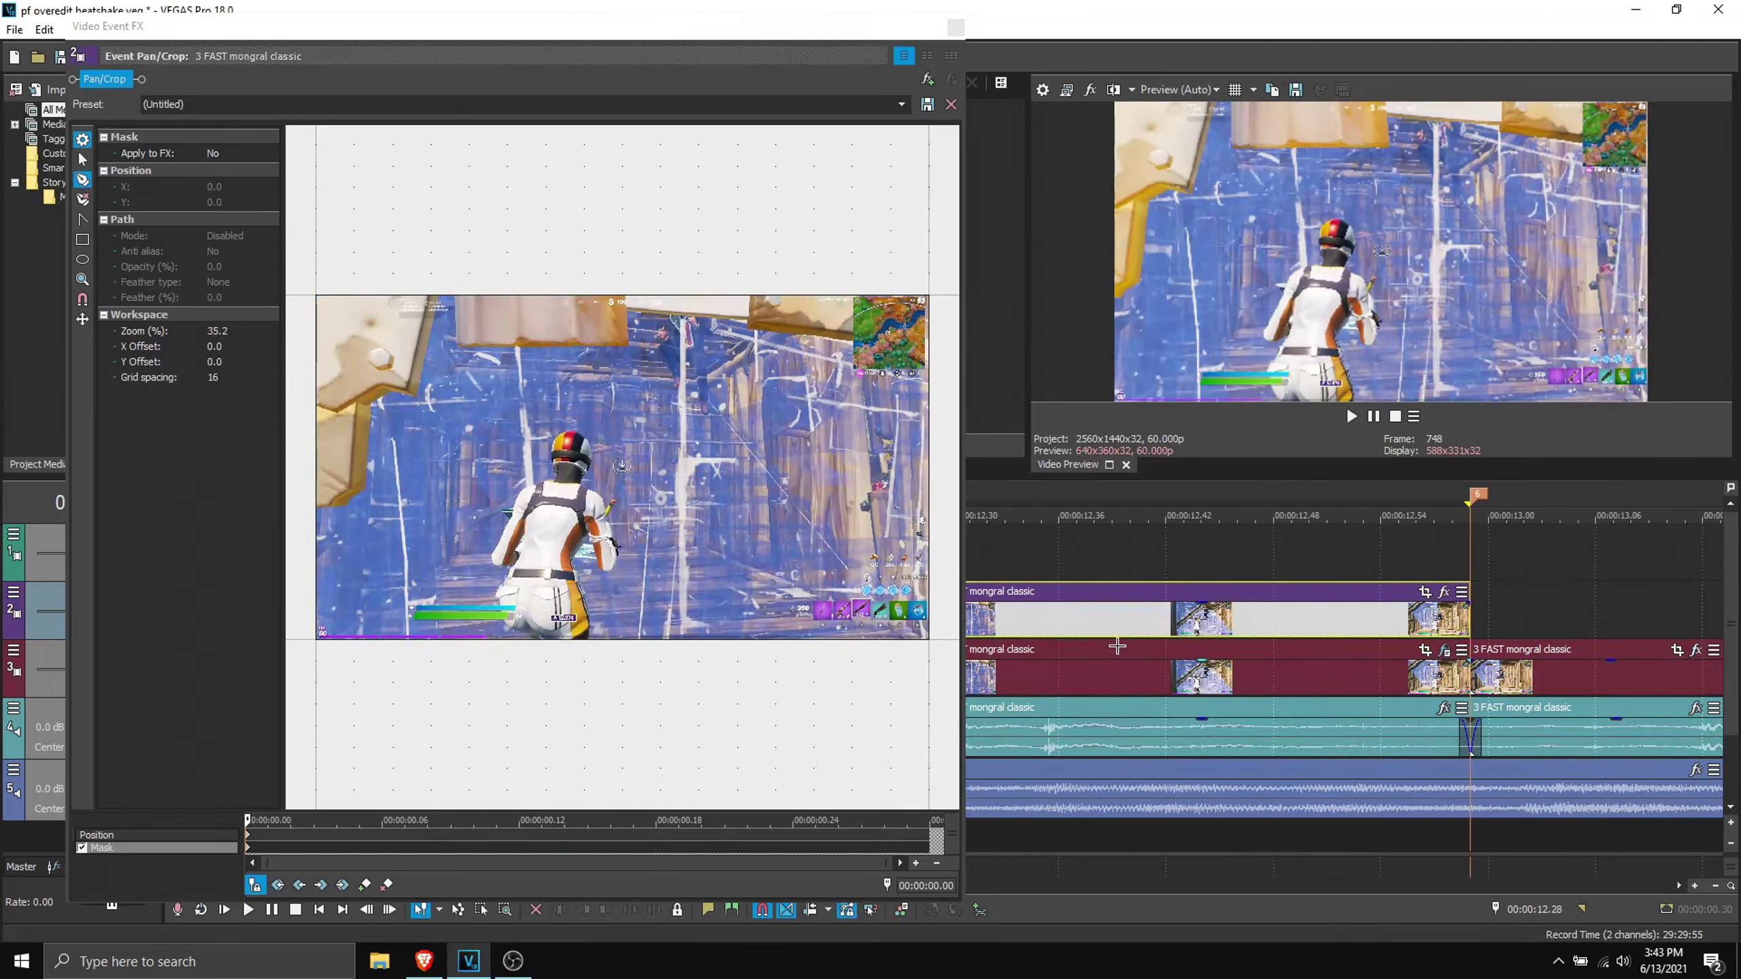
left_click(882, 558)
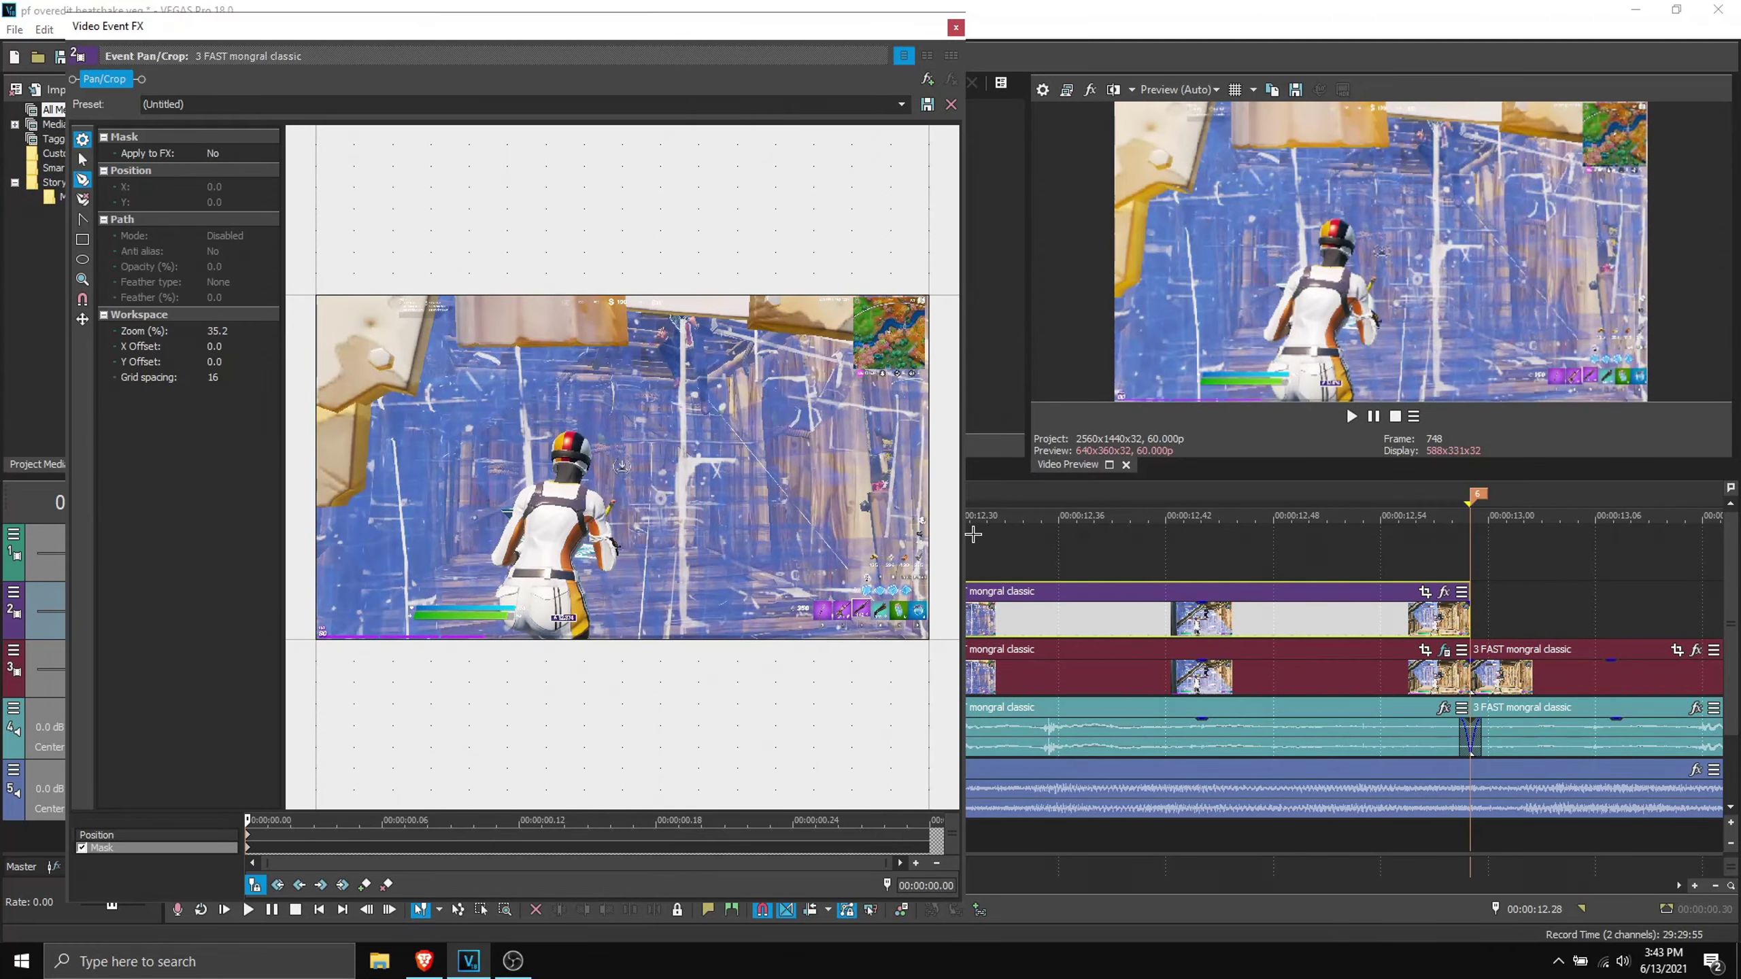
mouse_move(965, 535)
left_mouse_down()
mouse_move(752, 549)
mouse_move(948, 548)
left_mouse_up()
left_click(778, 553)
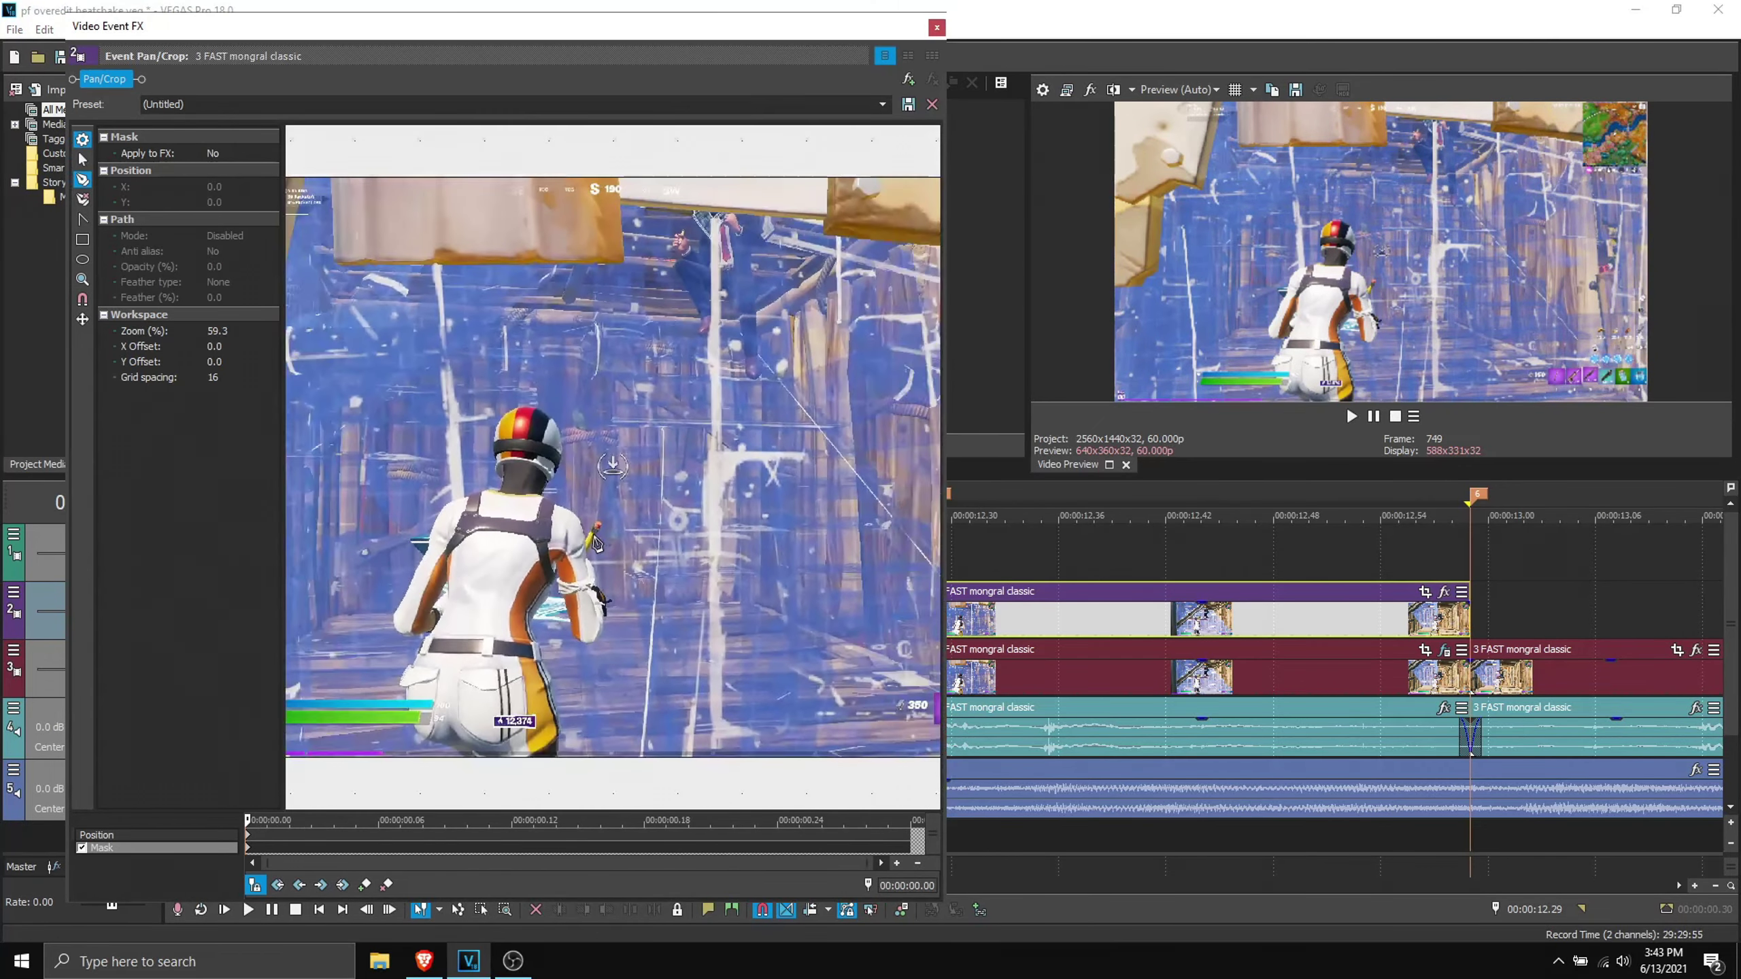
left_click(453, 755)
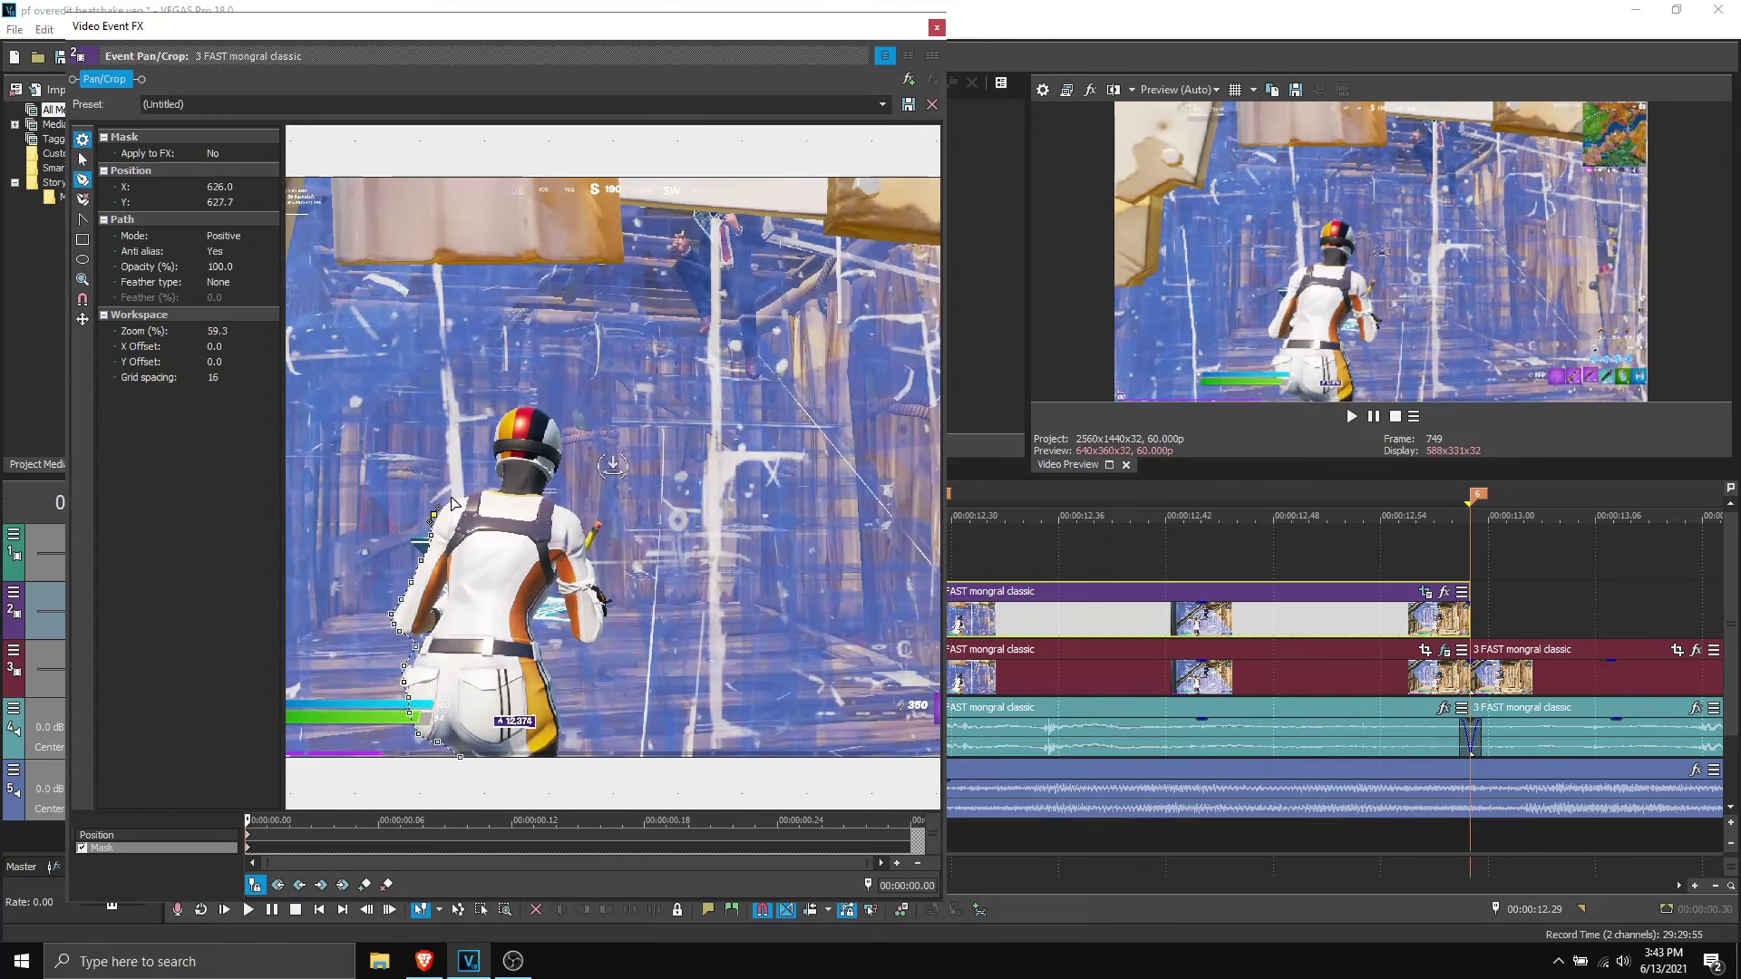
left_click(512, 412)
left_click(563, 503)
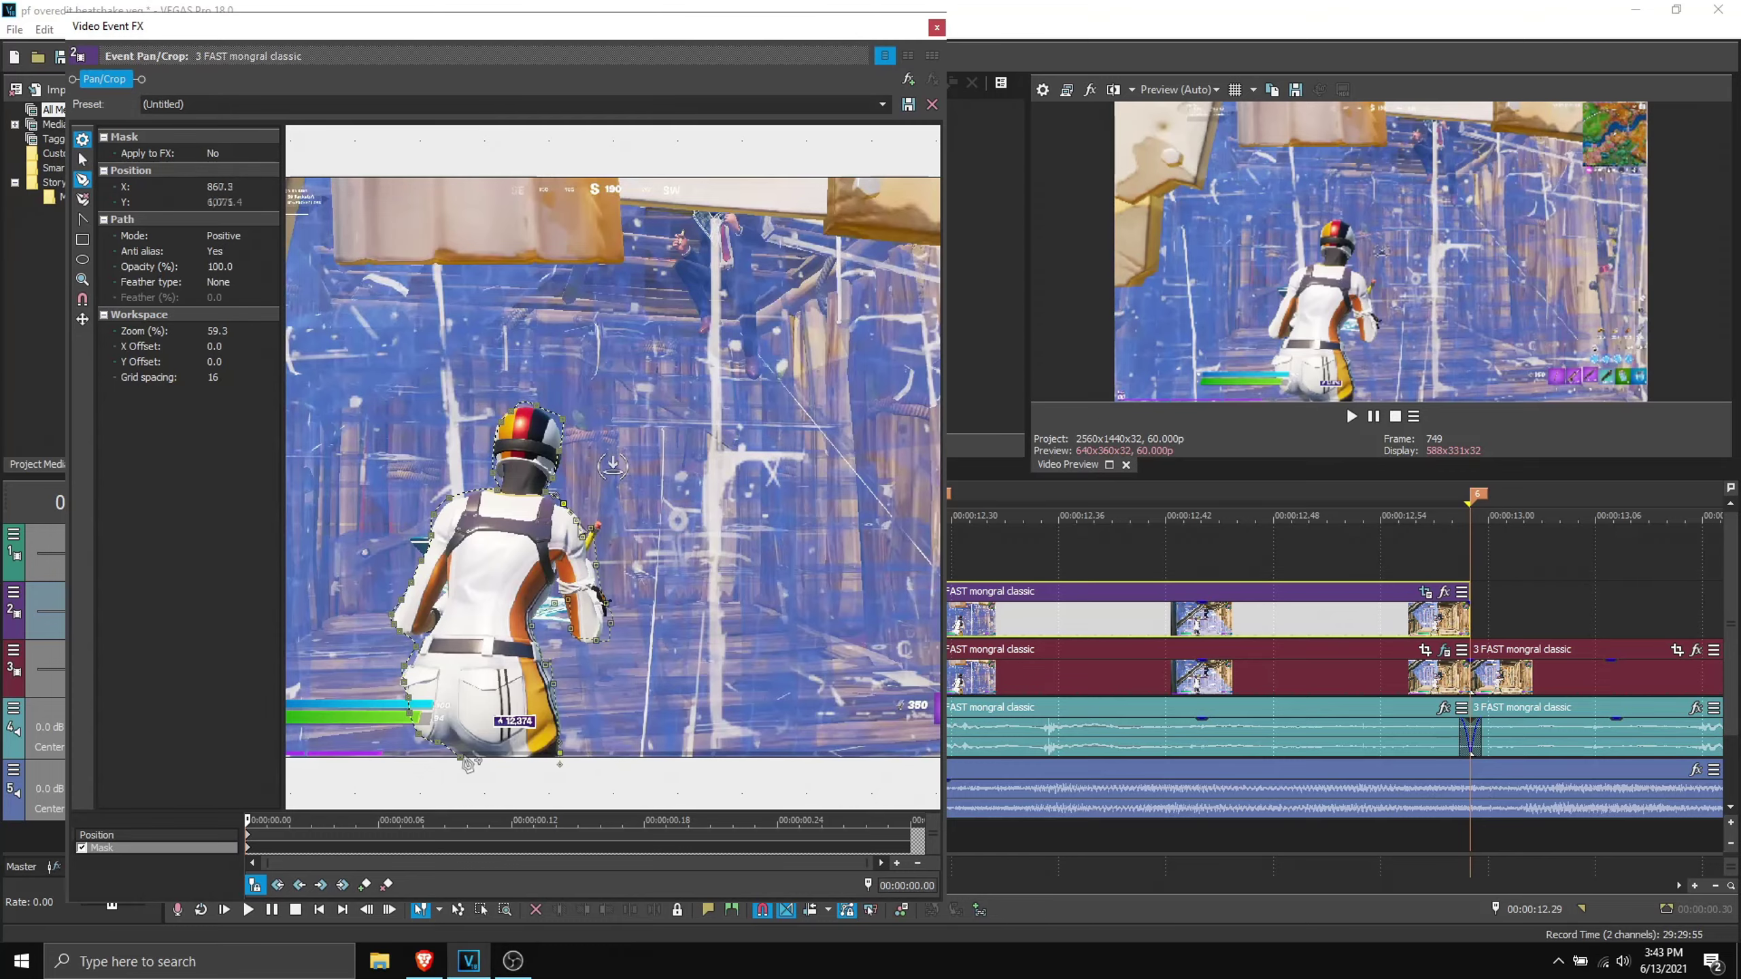
left_click(460, 757)
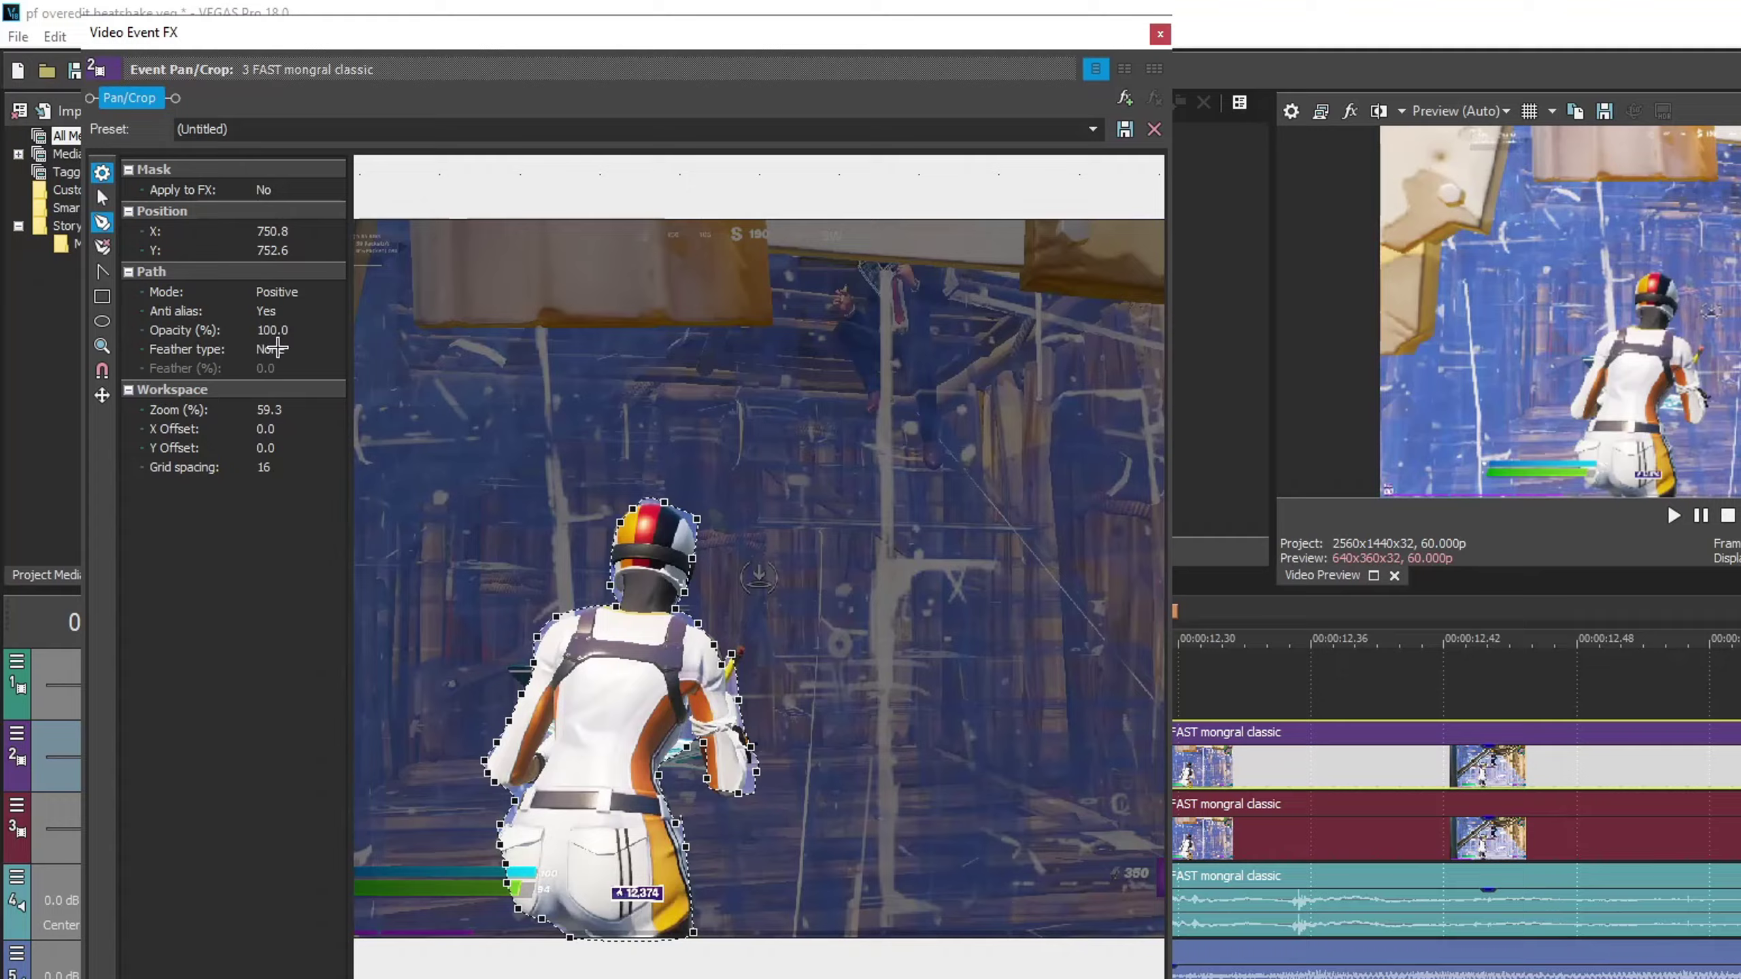
Feather the character mask on both sides by 4%.
left_click(276, 349)
left_click(271, 393)
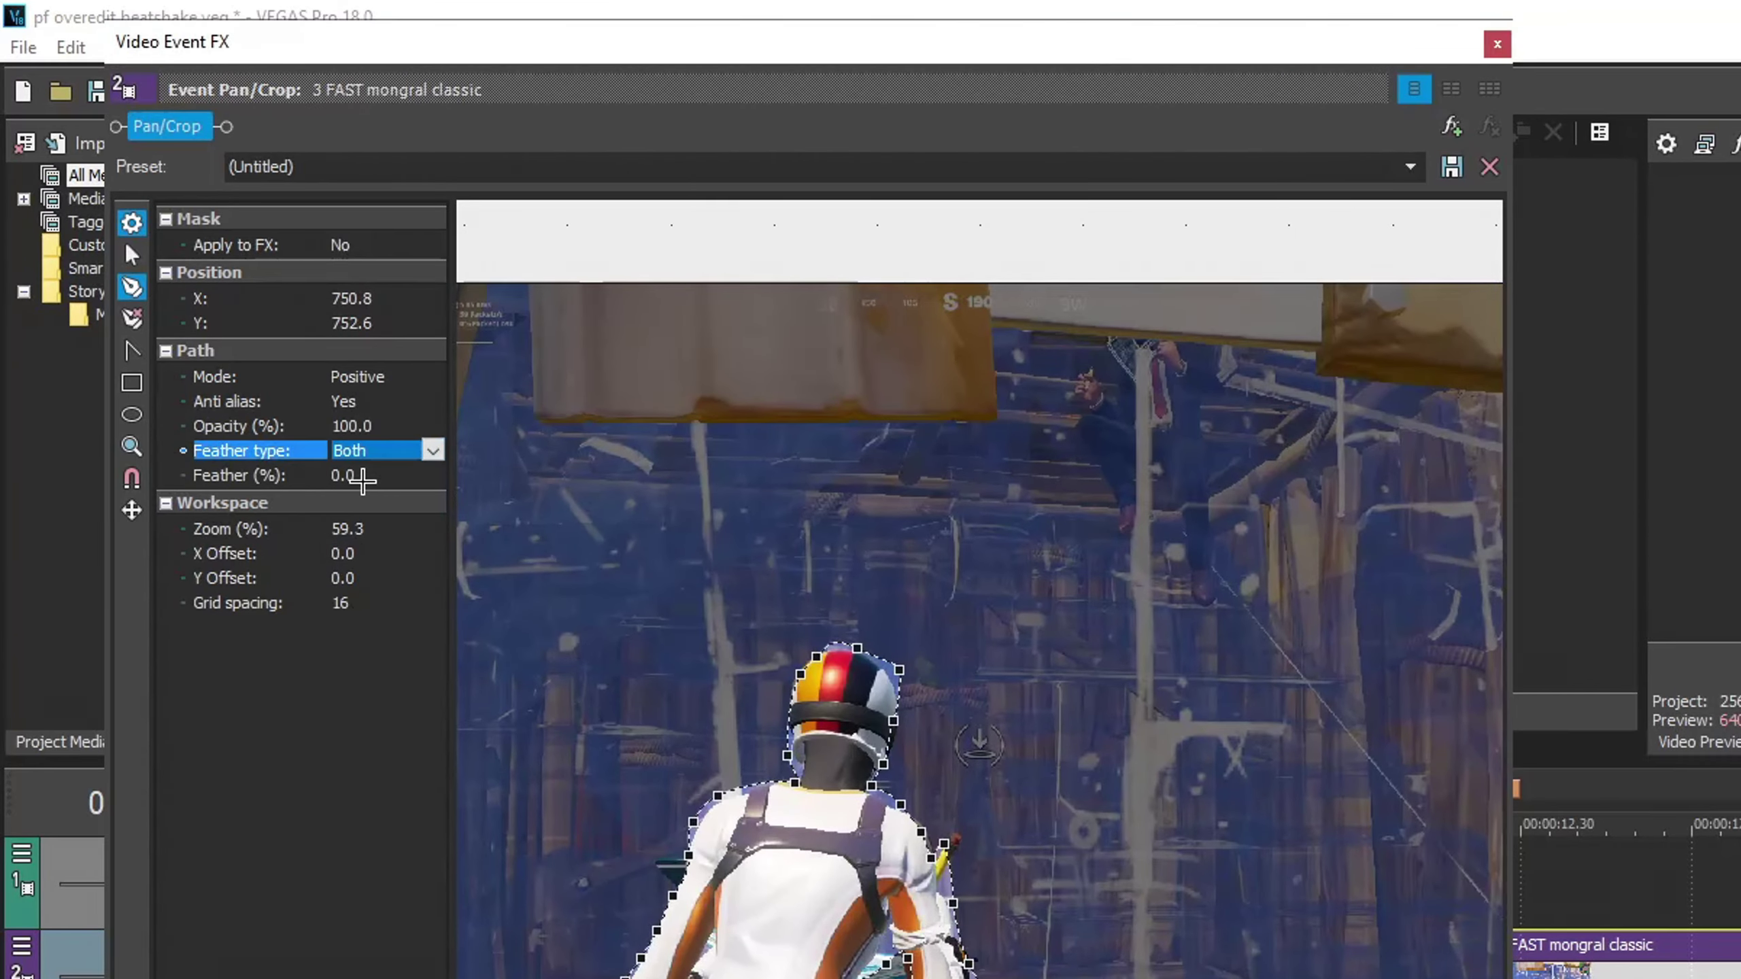
left_click(280, 371)
type("4")
key("Return")
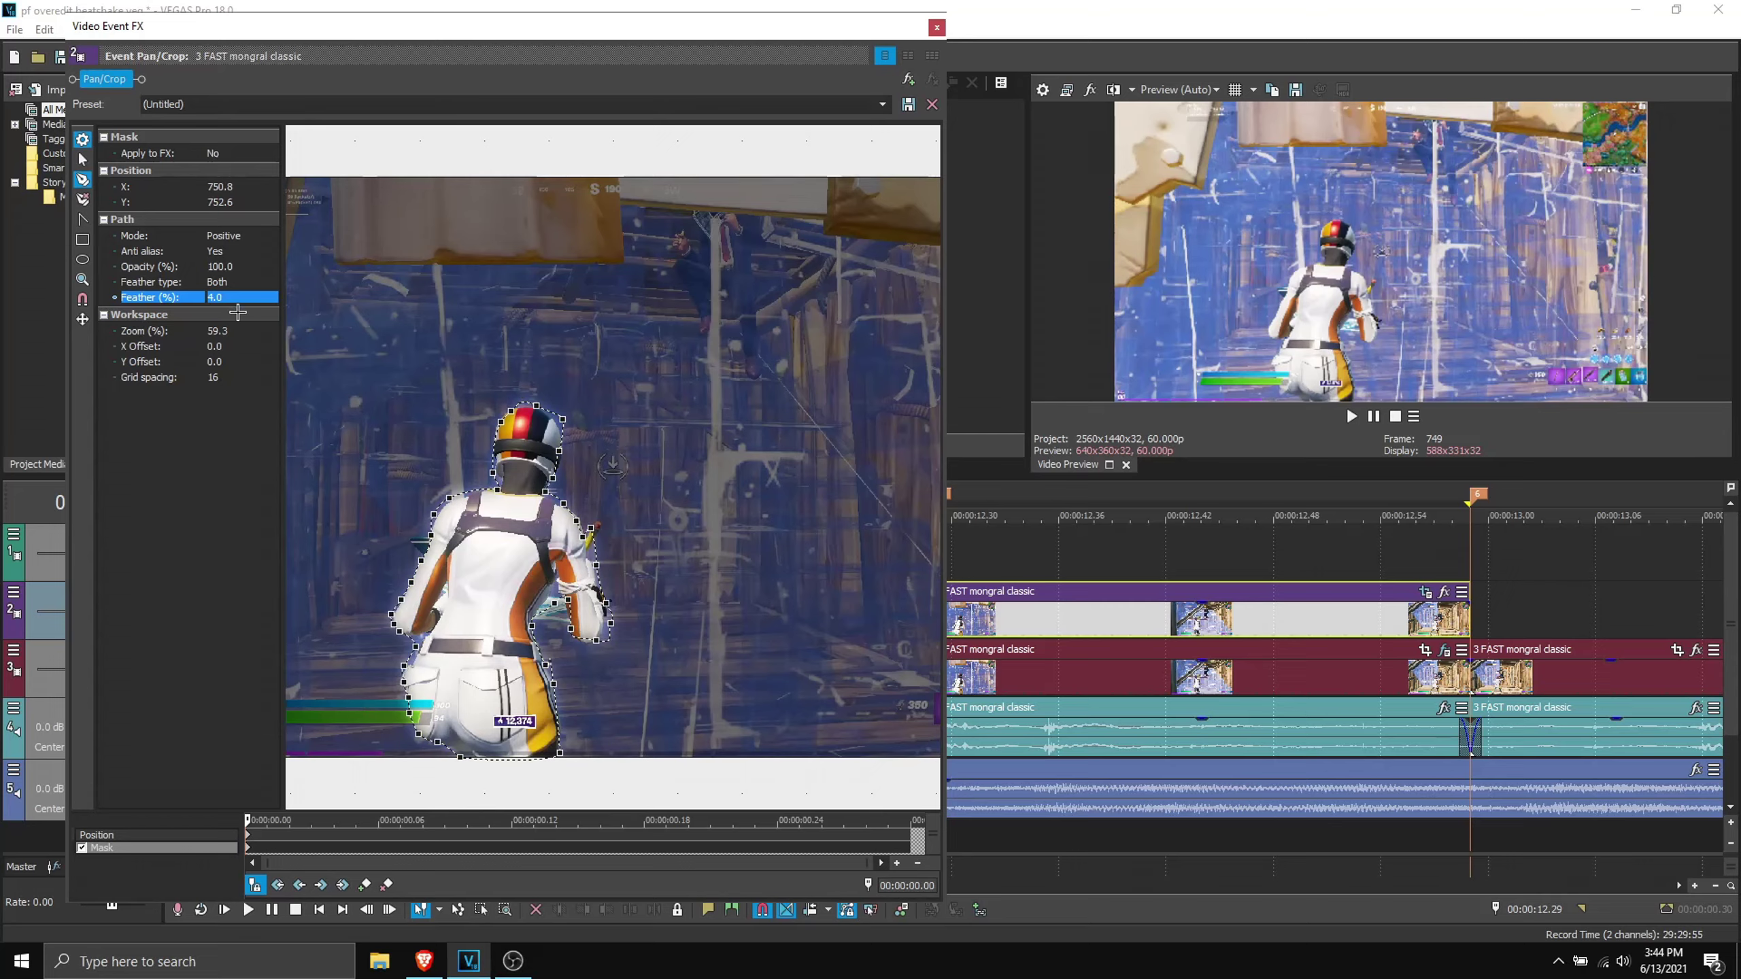
scroll(806, 196, "down", 3)
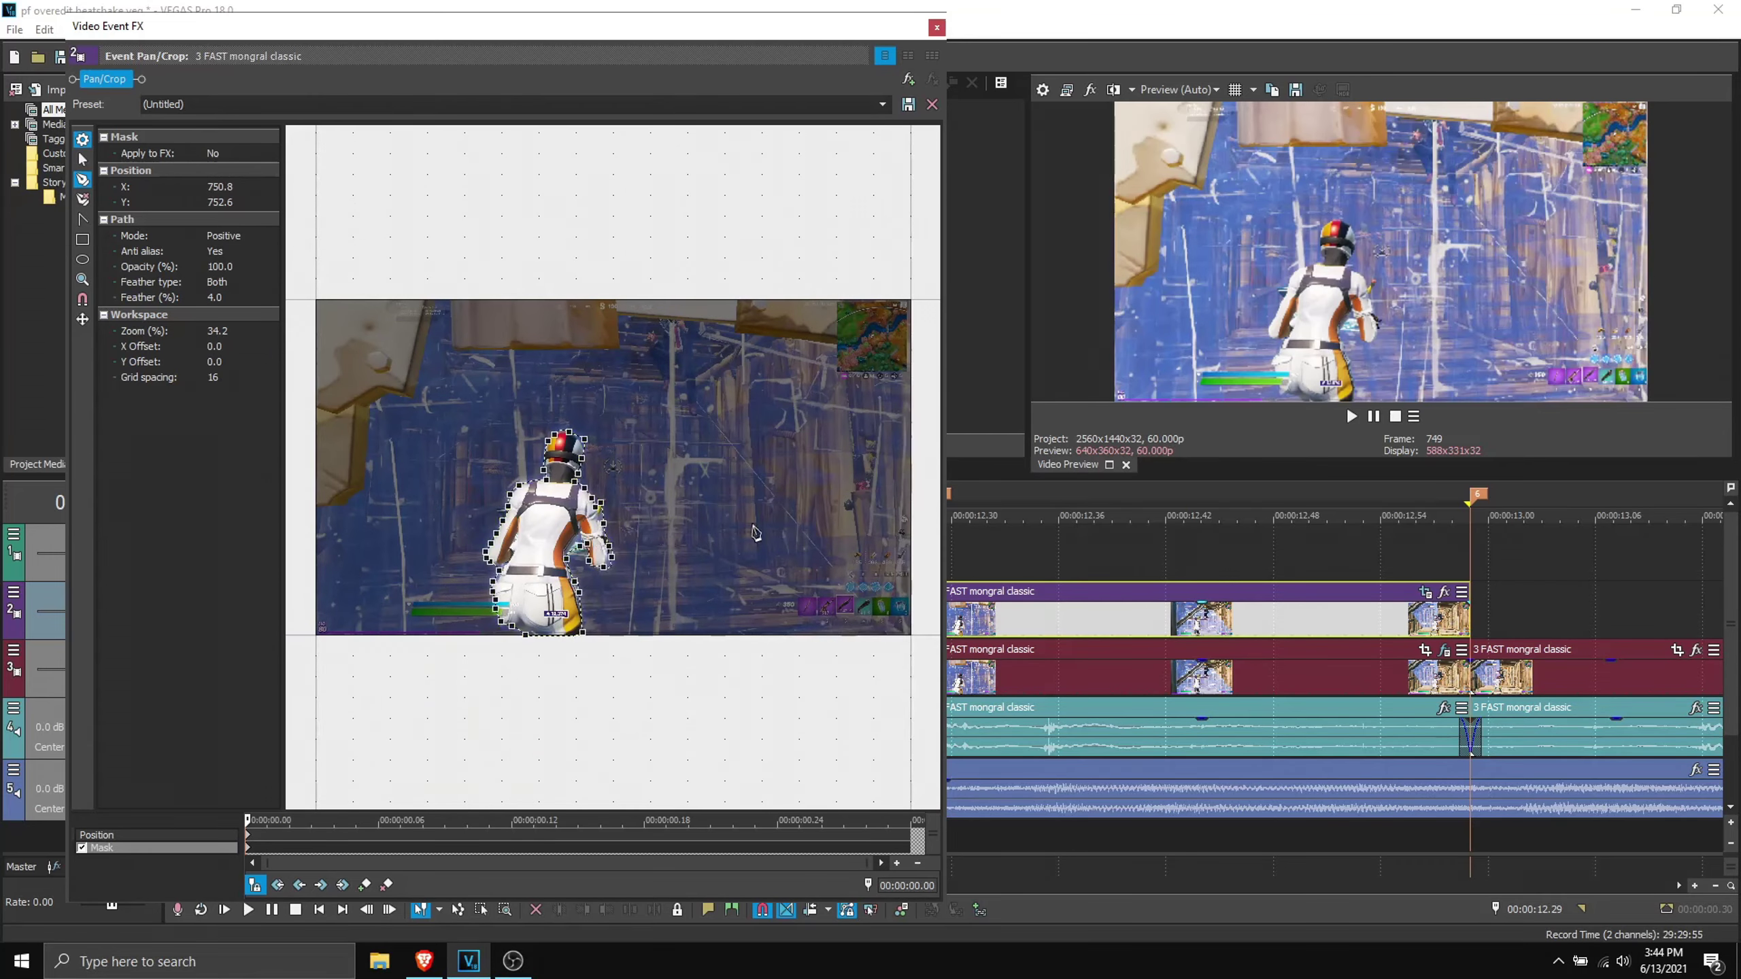
Step through the segment frame by frame to examine how the mask keyframes follow the character.
left_click(1253, 284)
key("space")
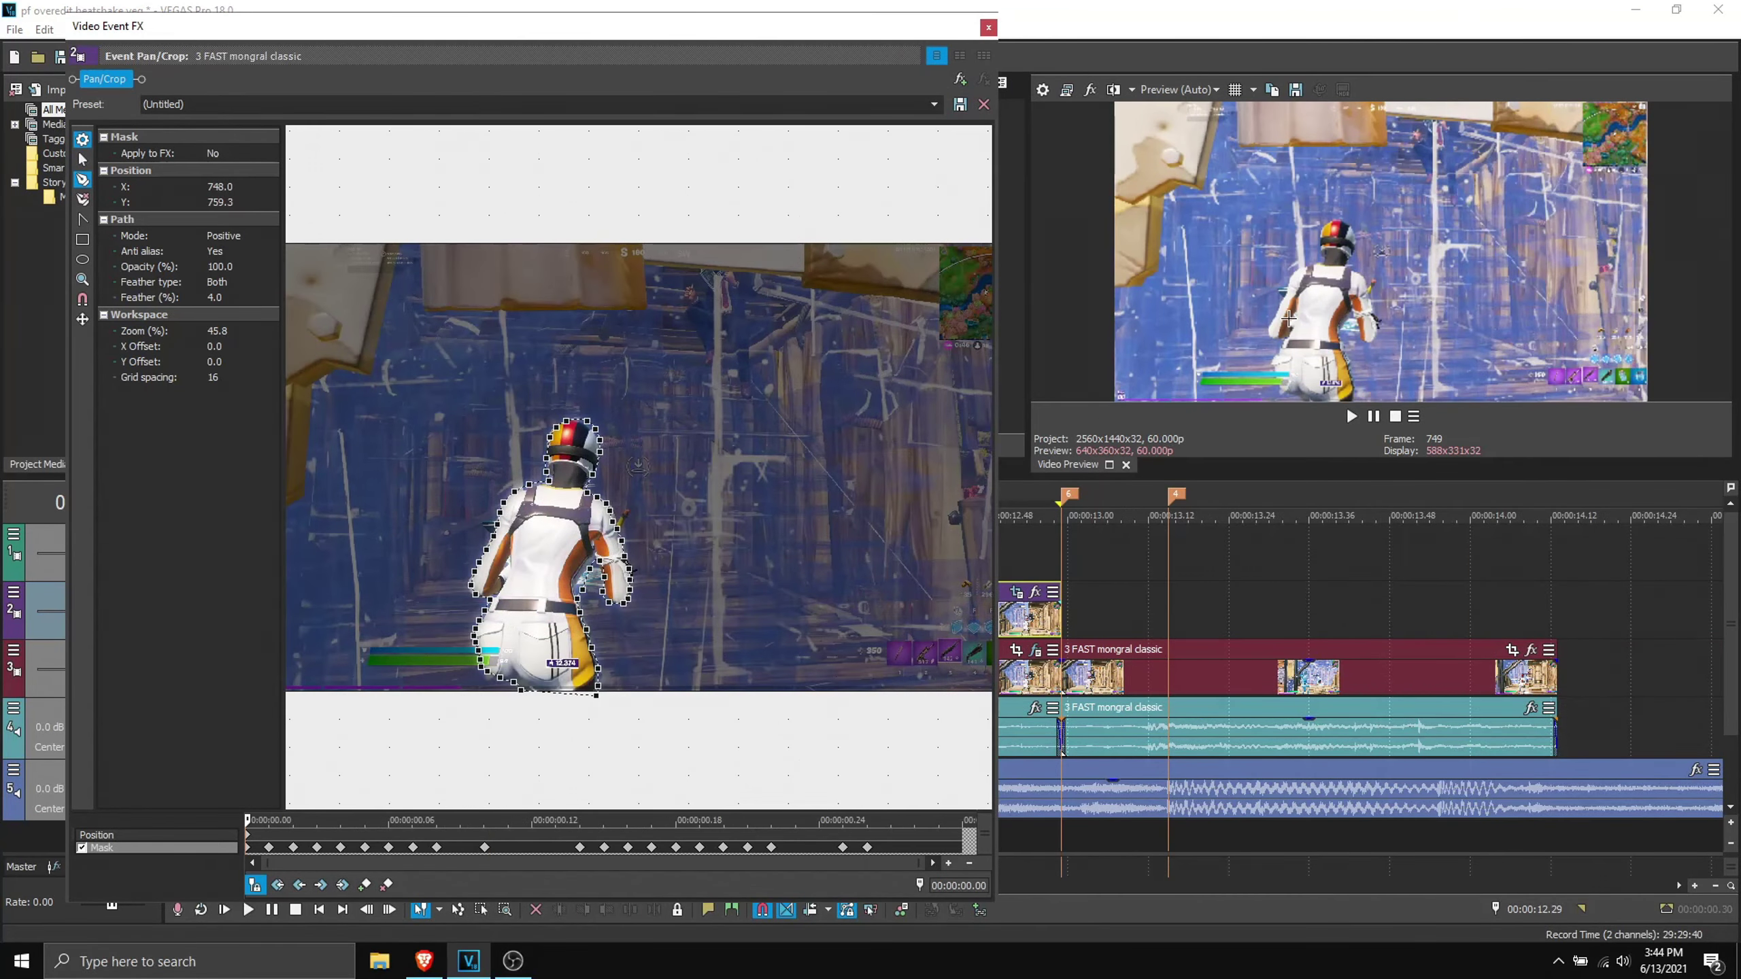
left_click(1361, 274)
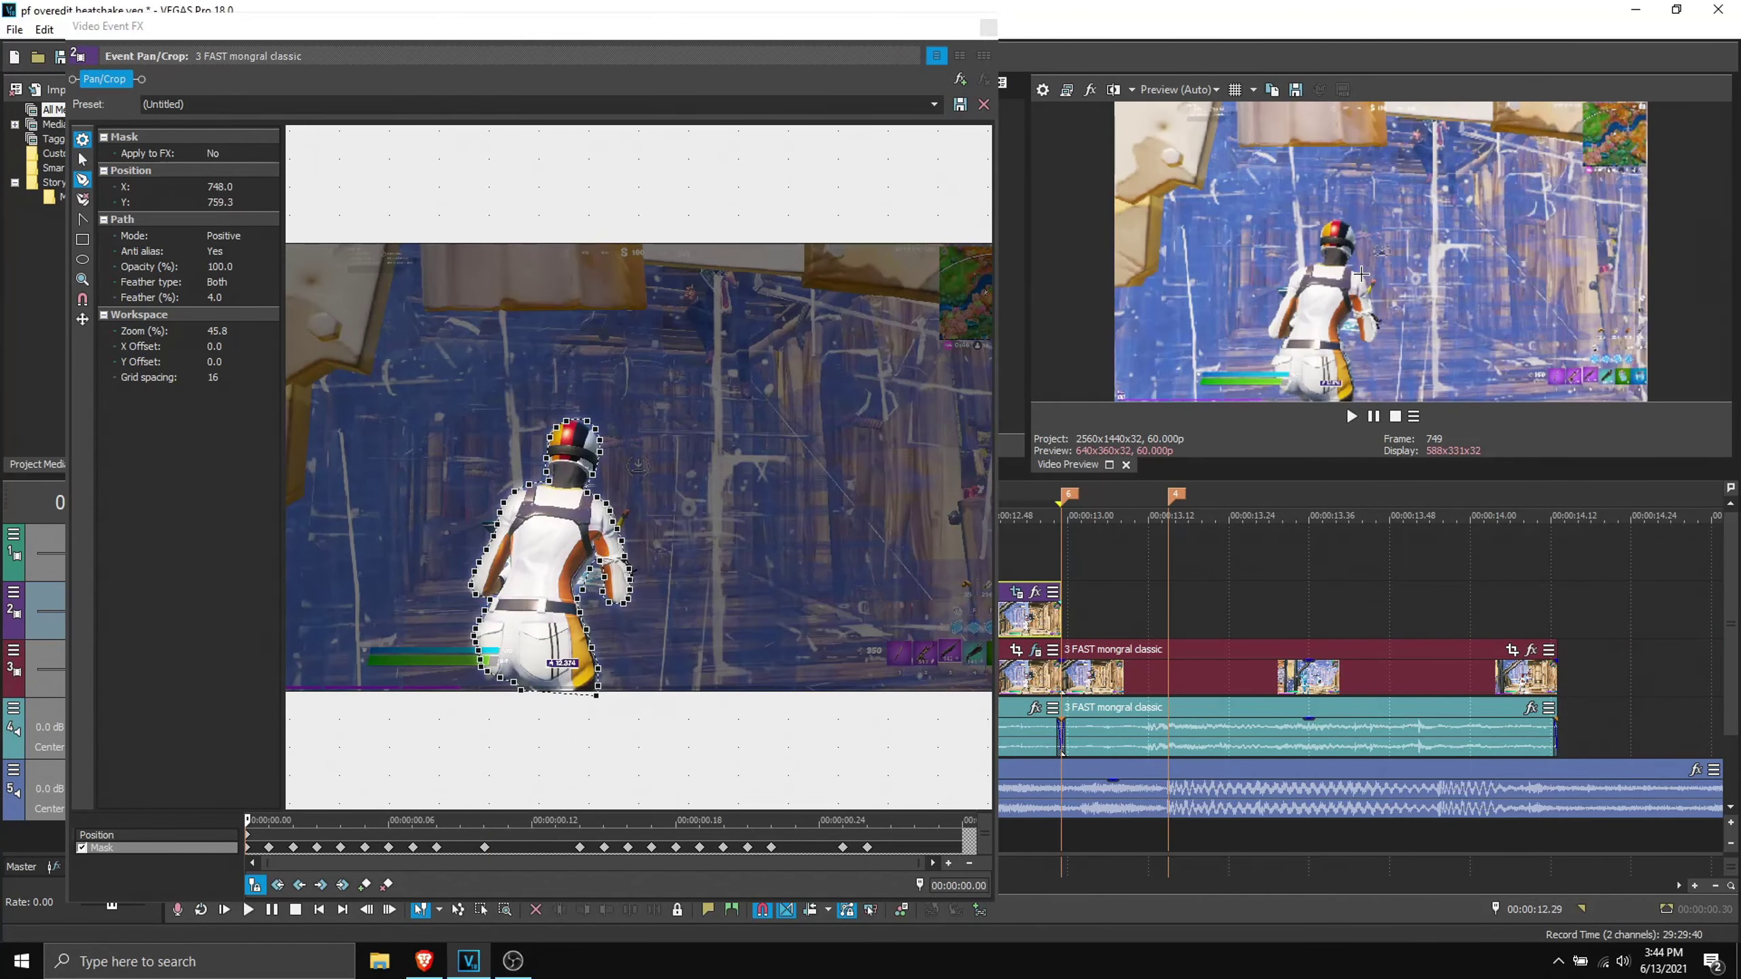
key("Right")
key("Right")
key("Right")
key("Right")
key("Right")
key("Right")
key("Right")
key("Right")
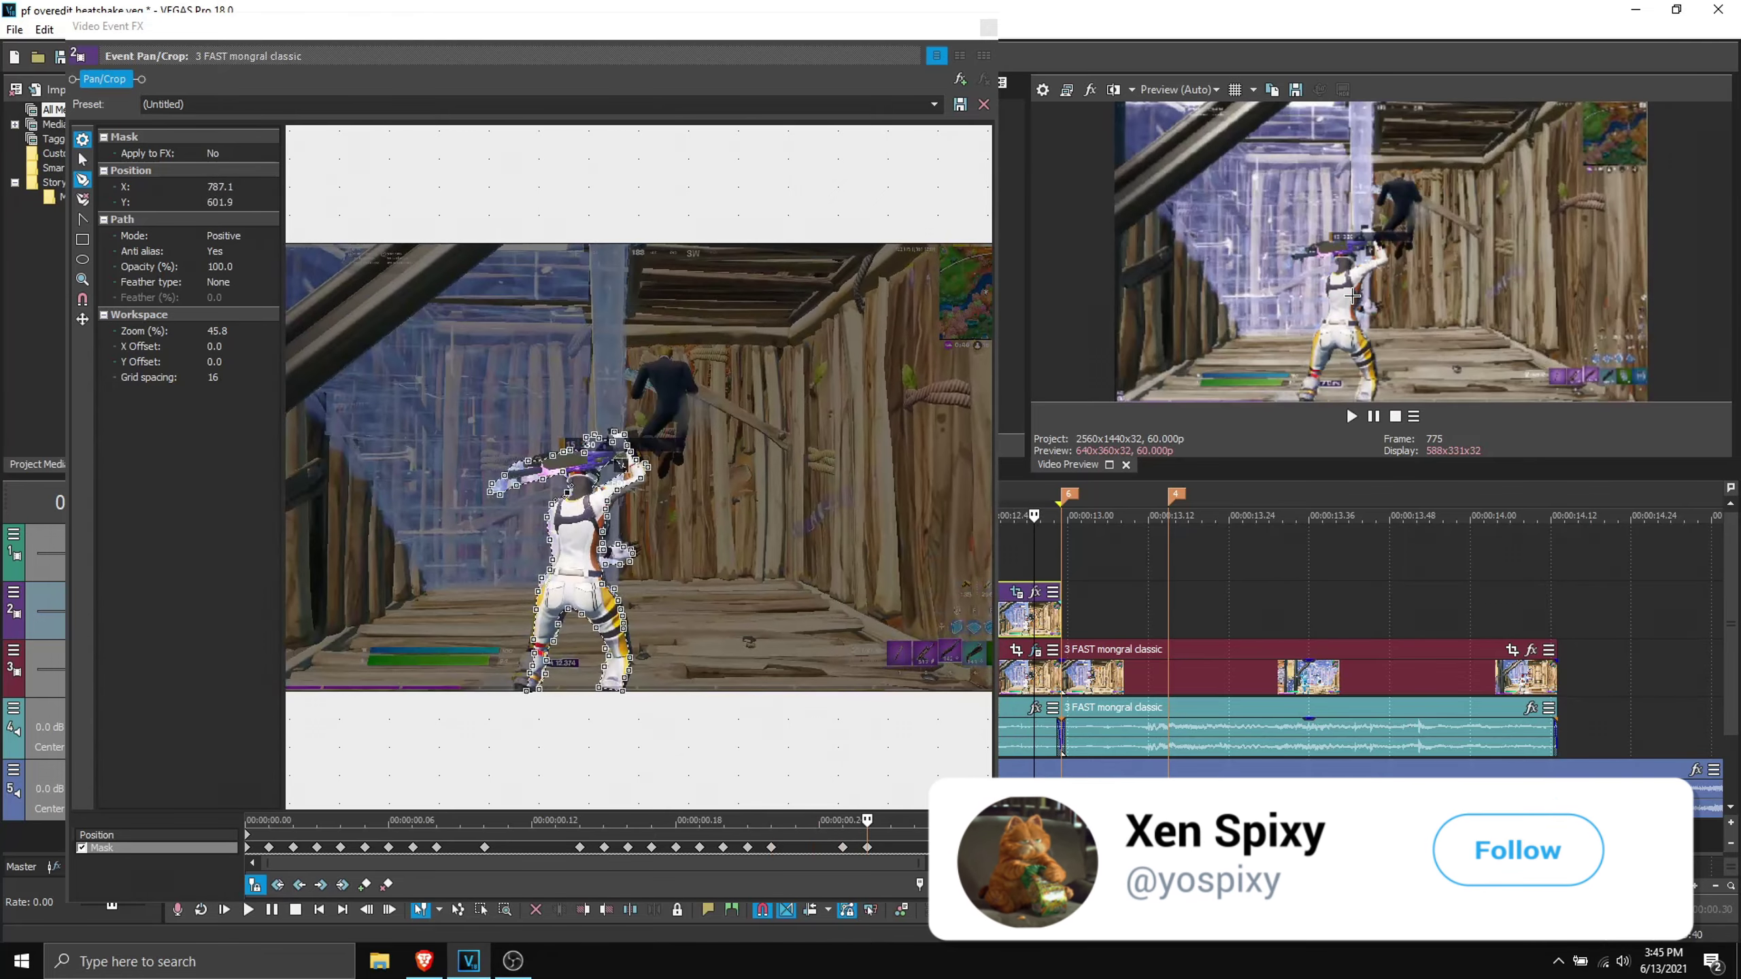
Close the mask editor and duplicate the masked segment from track 2 onto track 1 directly above.
left_click(987, 26)
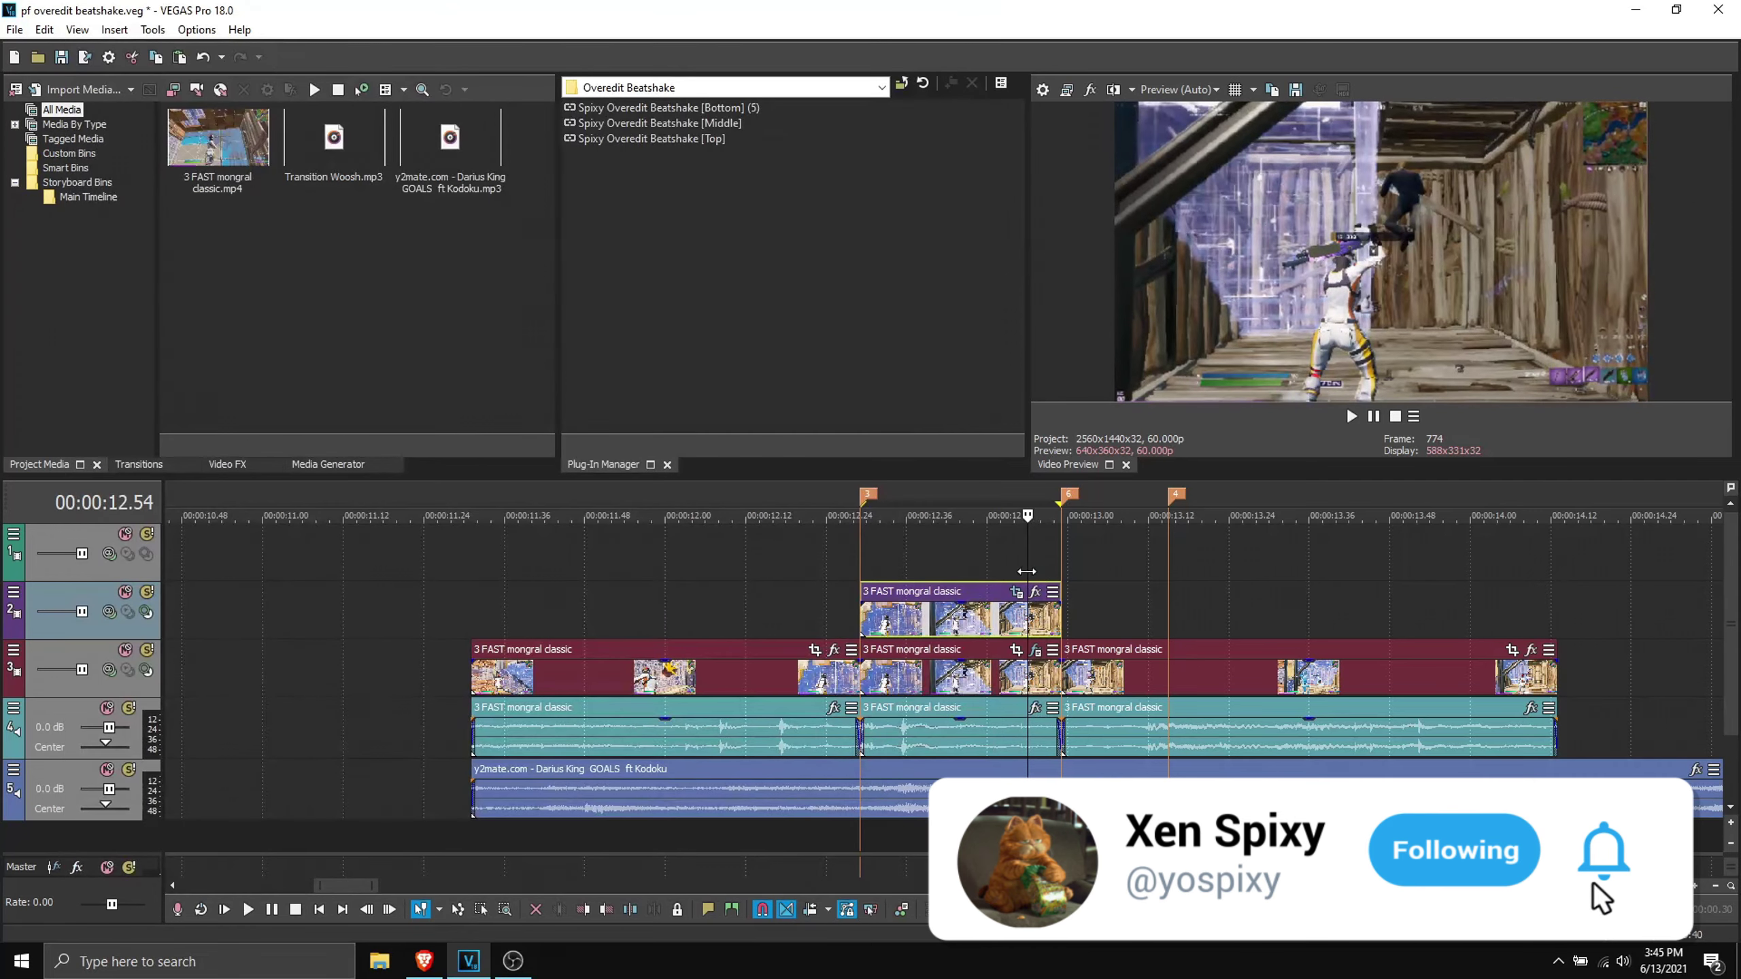
left_click(906, 638)
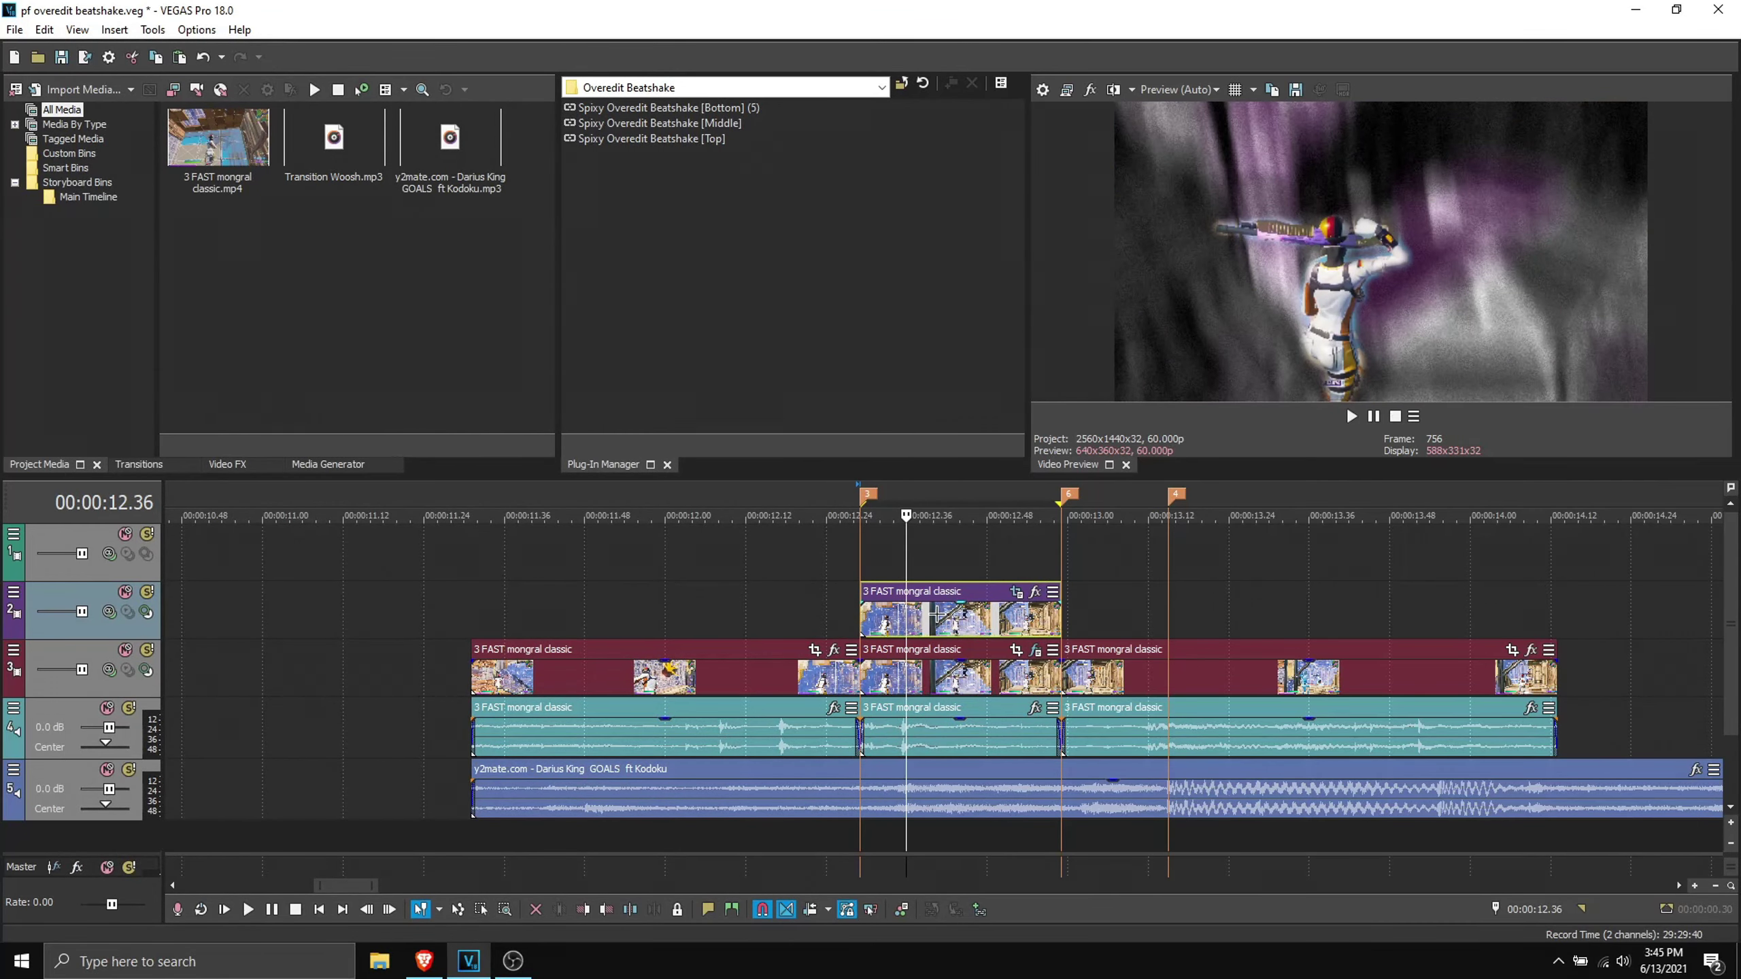
left_click_drag(937, 614, 938, 550)
left_click(927, 625)
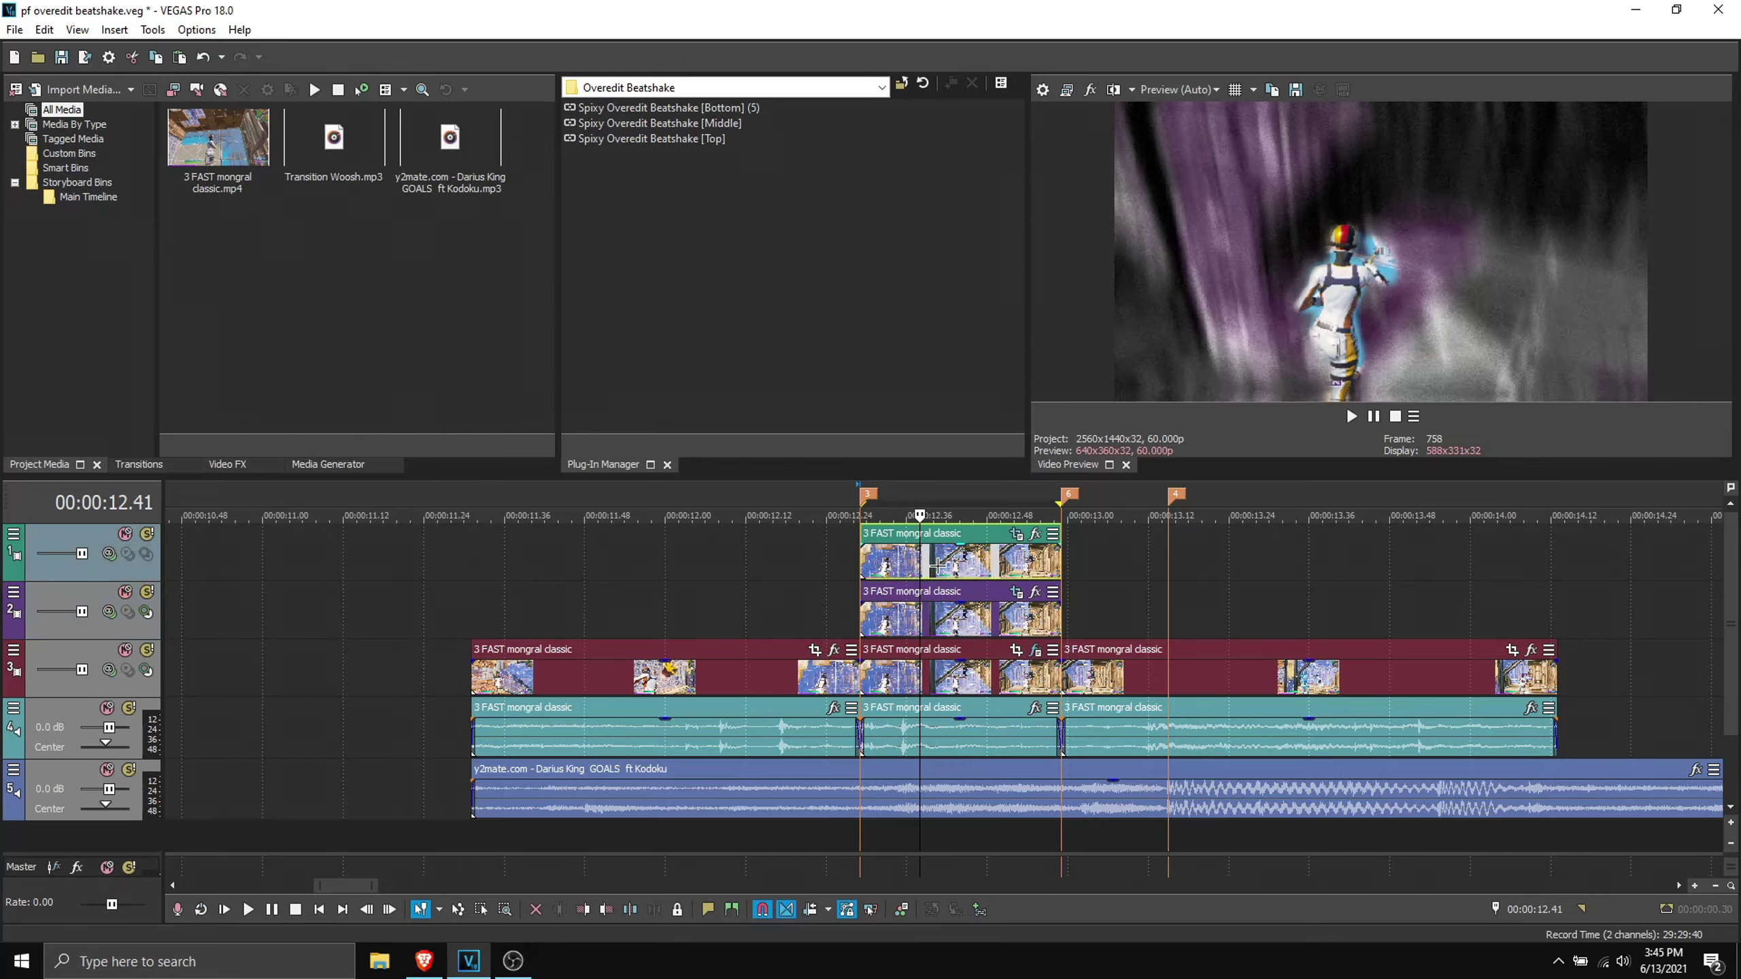
Apply the Spixy Overedit Beatshake [Middle] effect package to the masked segment on track 2.
left_click(865, 615)
left_click(892, 624)
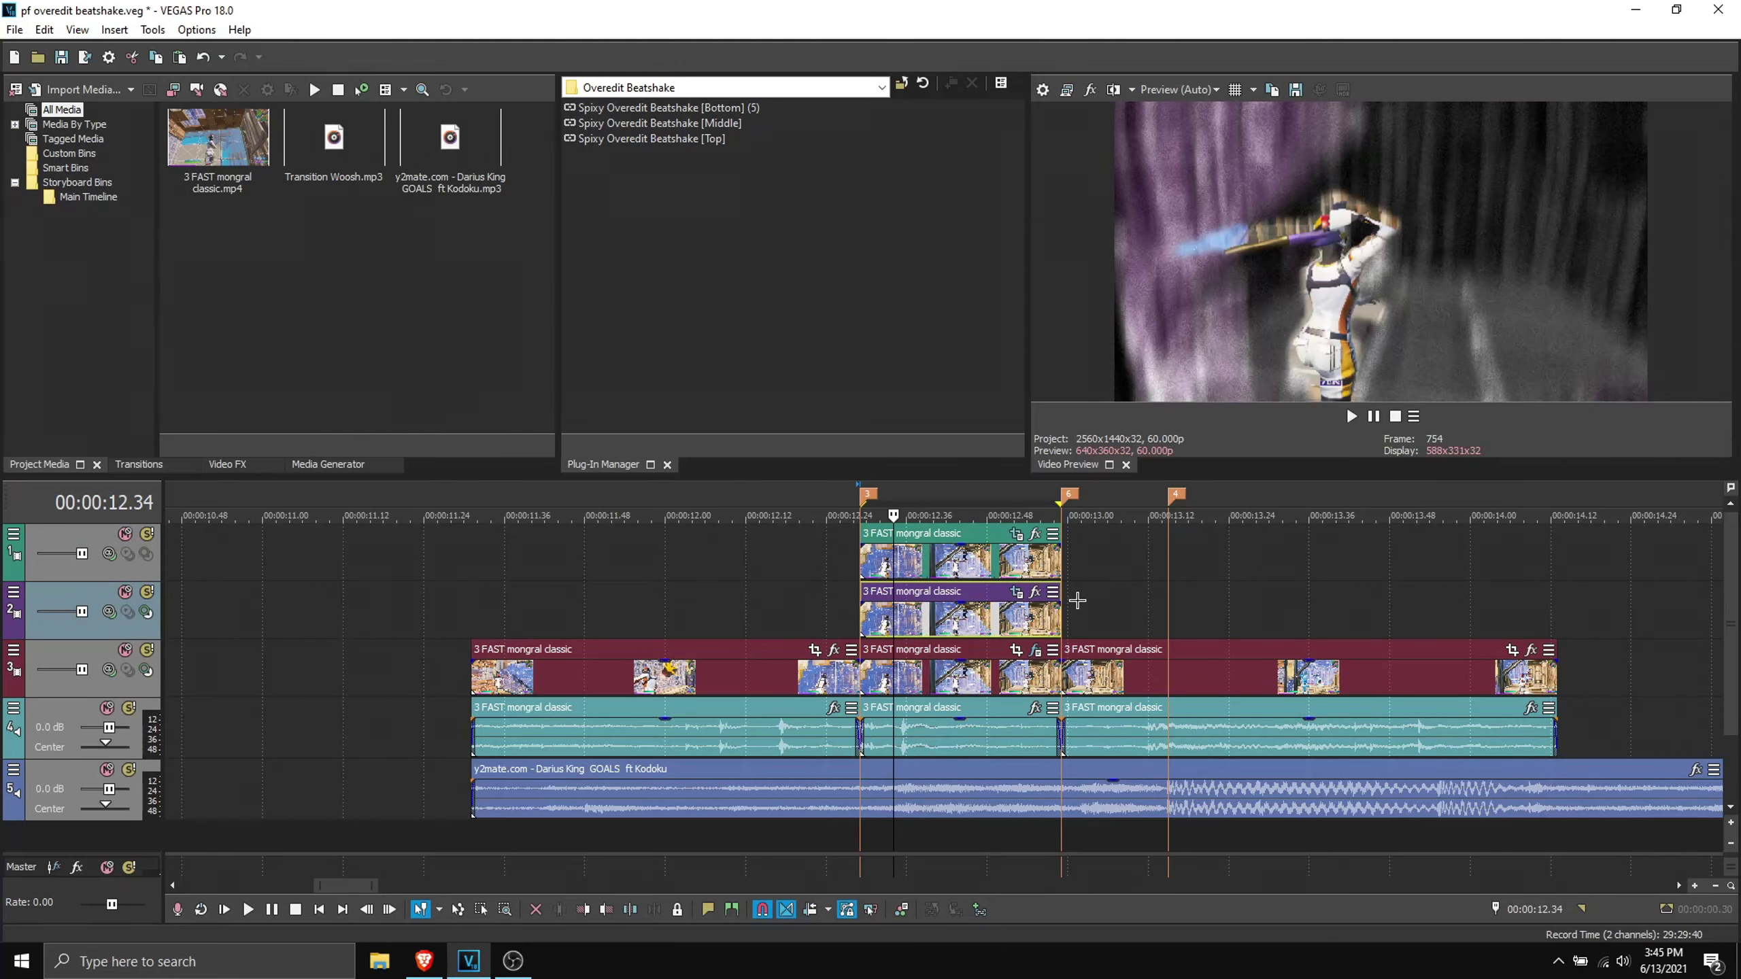
left_click(1035, 592)
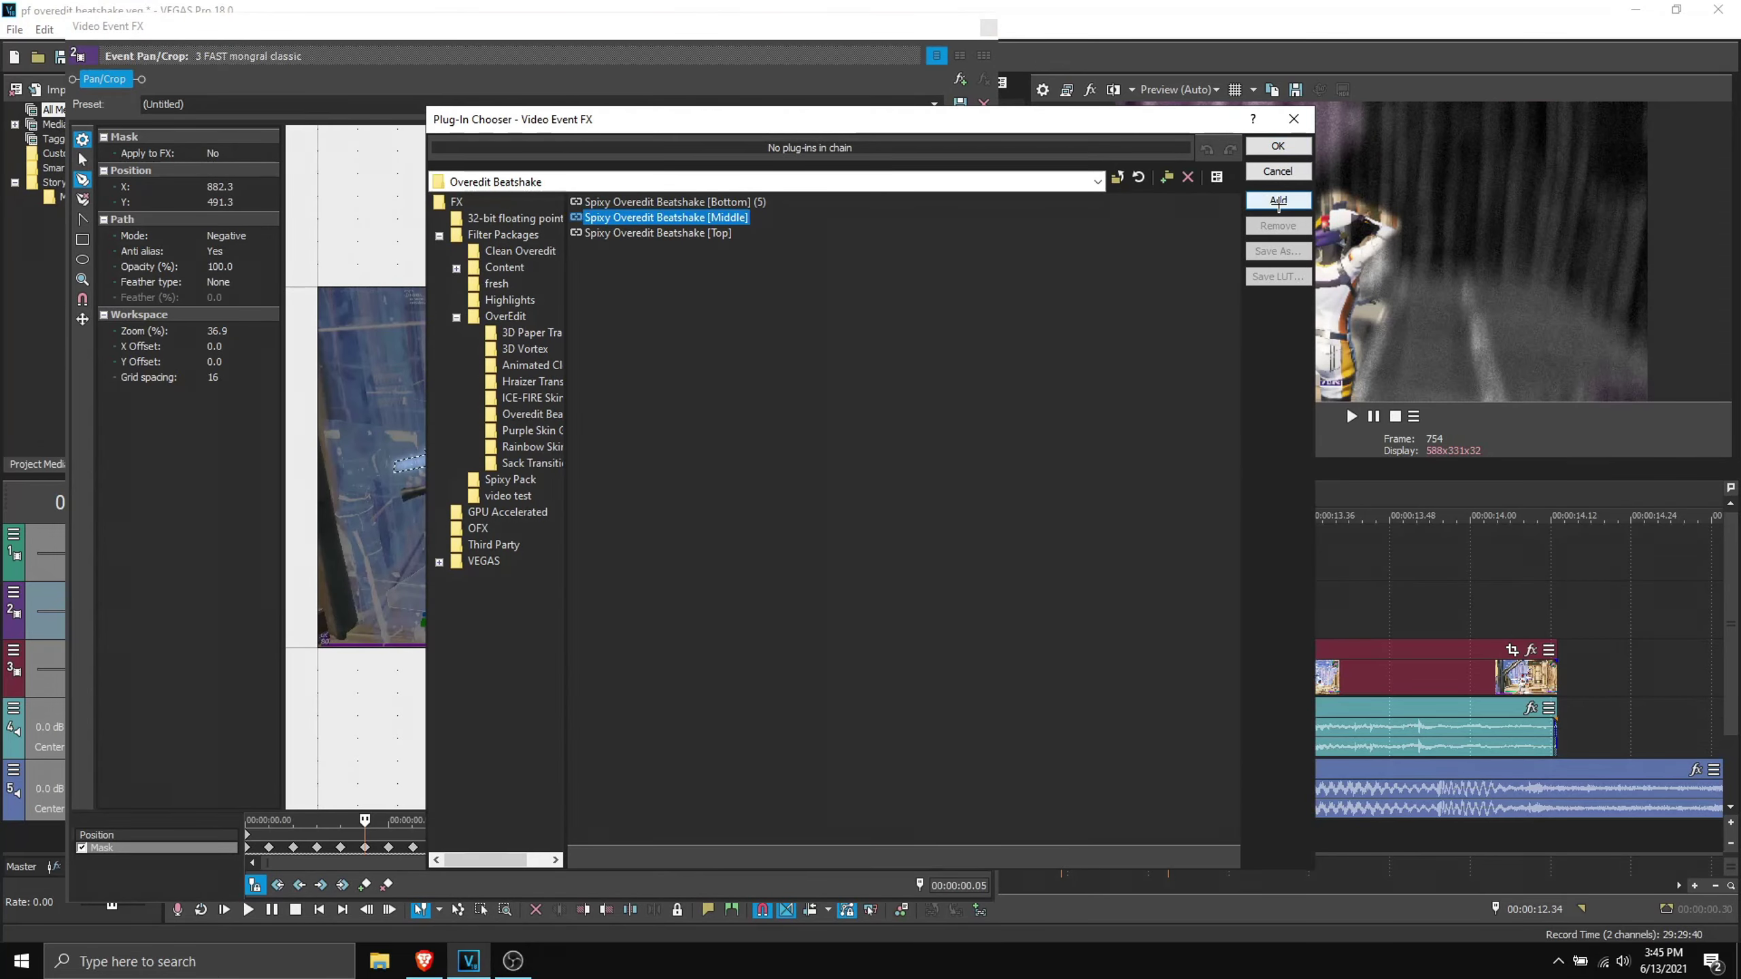
left_click(1278, 200)
left_click(1277, 146)
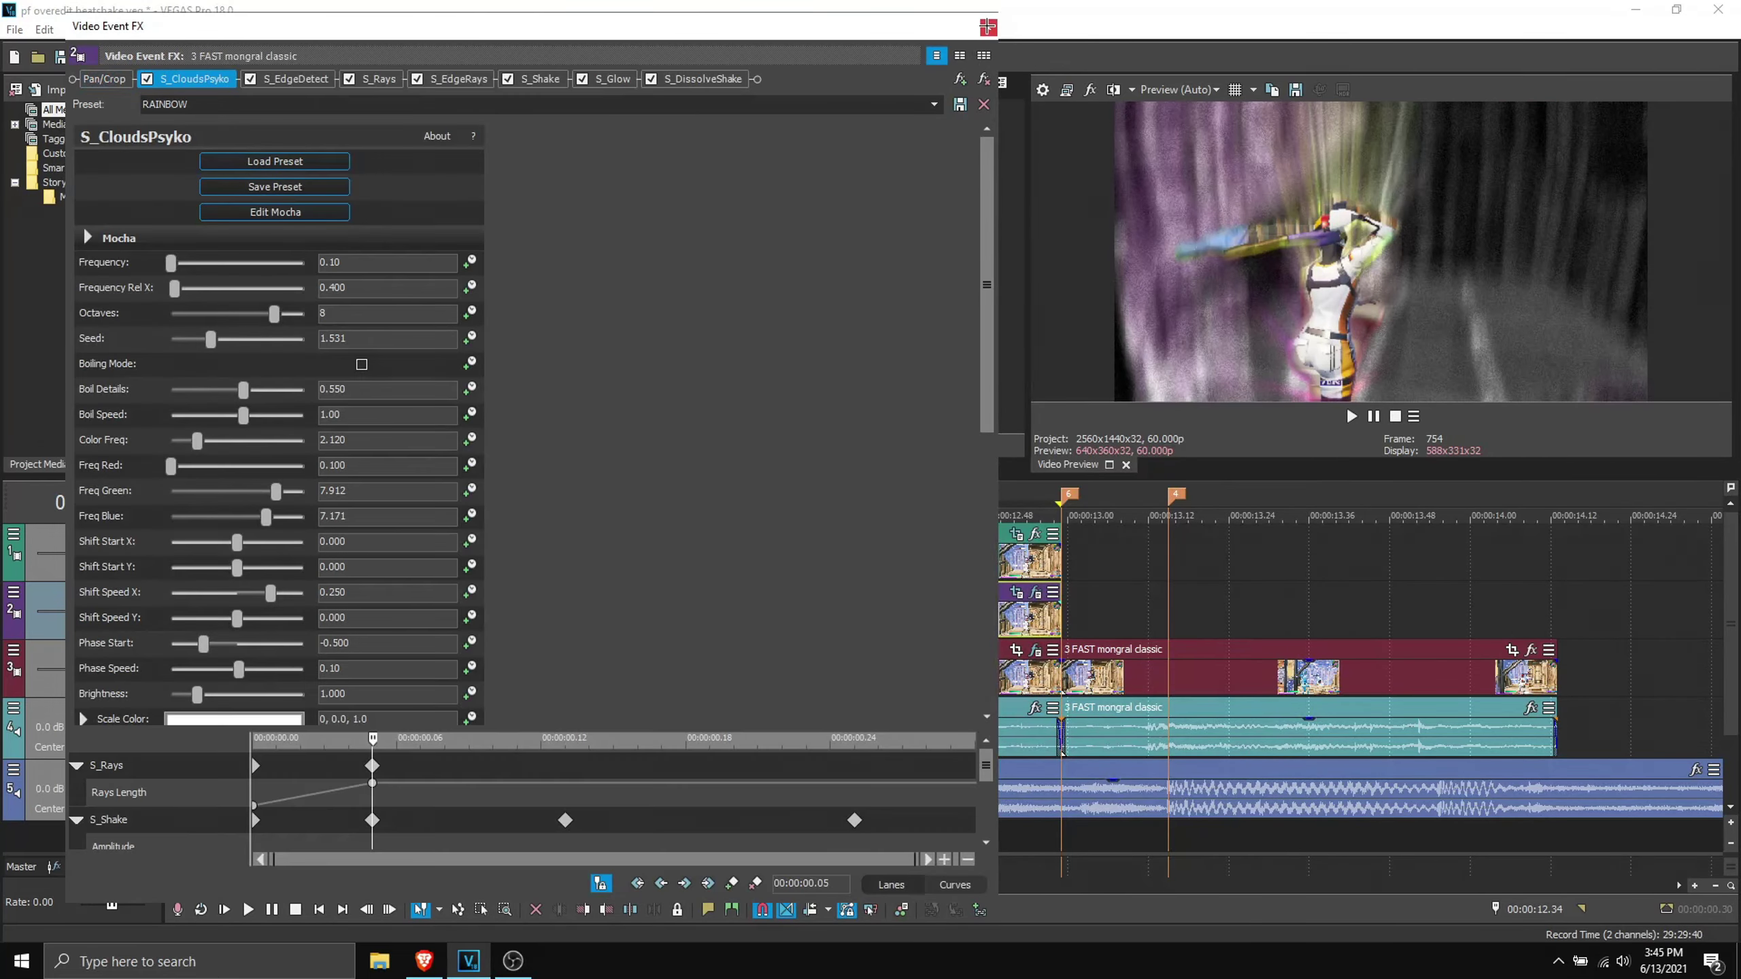
left_click(987, 27)
Apply the Spixy Overedit Beatshake [Top] effect package to the masked segment on track 1 and play back the result.
left_click(915, 554)
left_click(1035, 534)
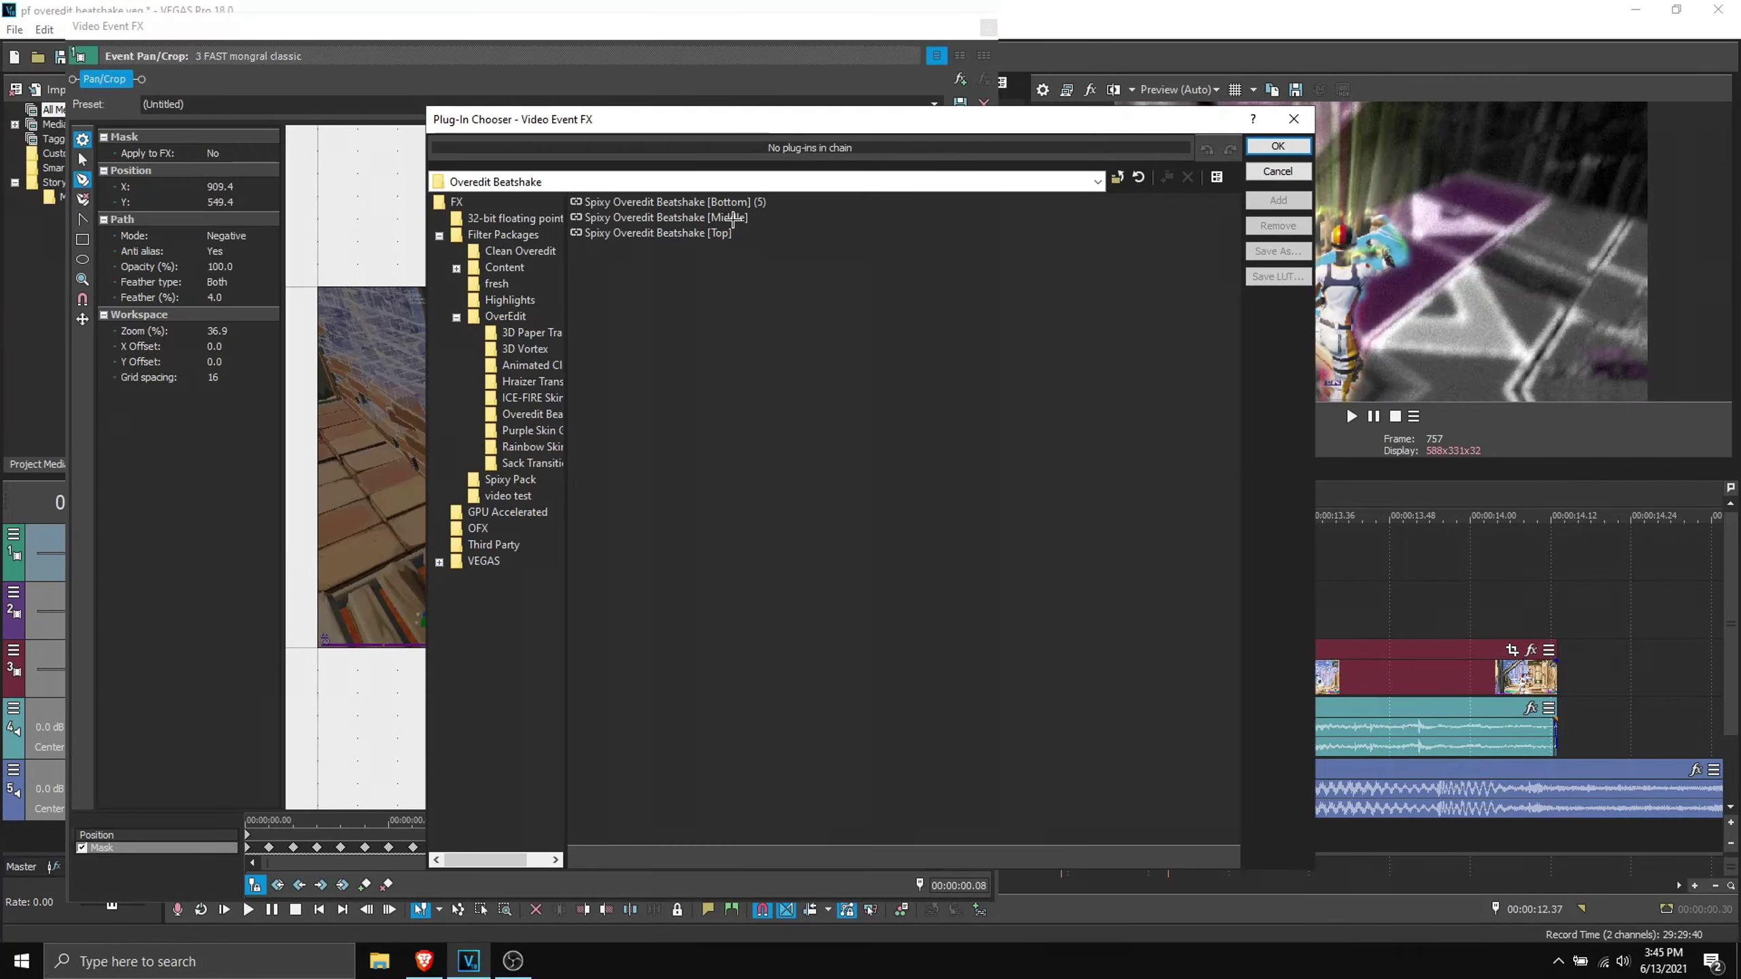
left_click(672, 234)
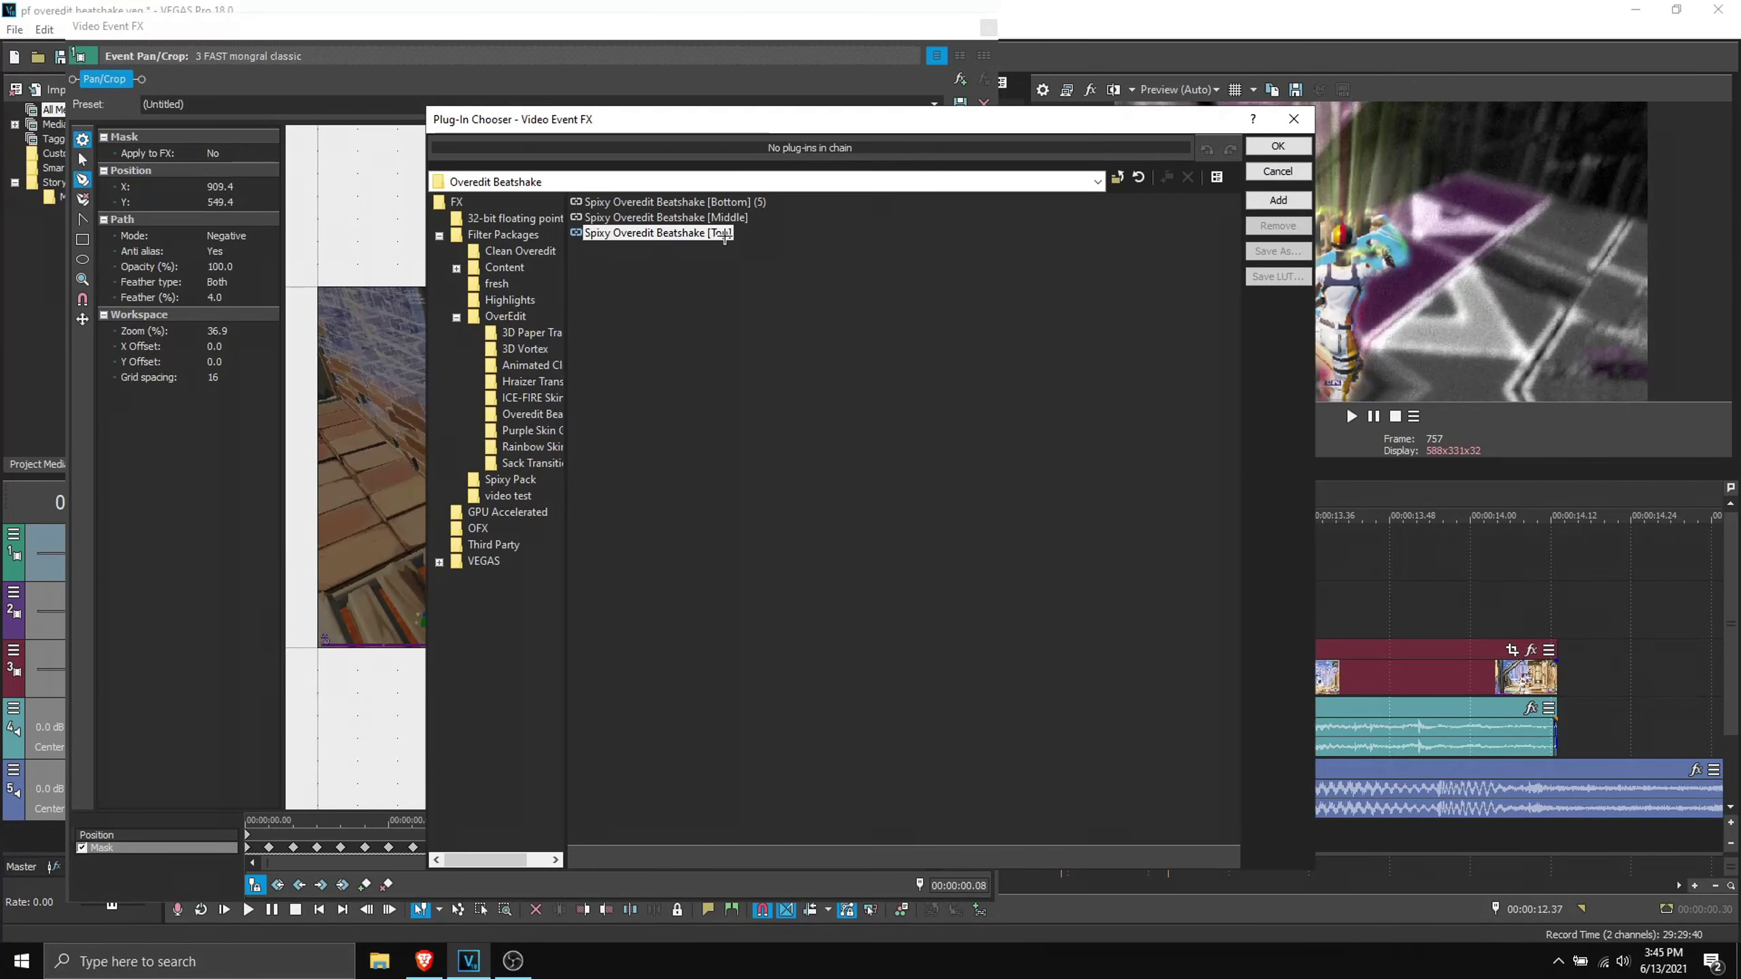
left_click(1278, 200)
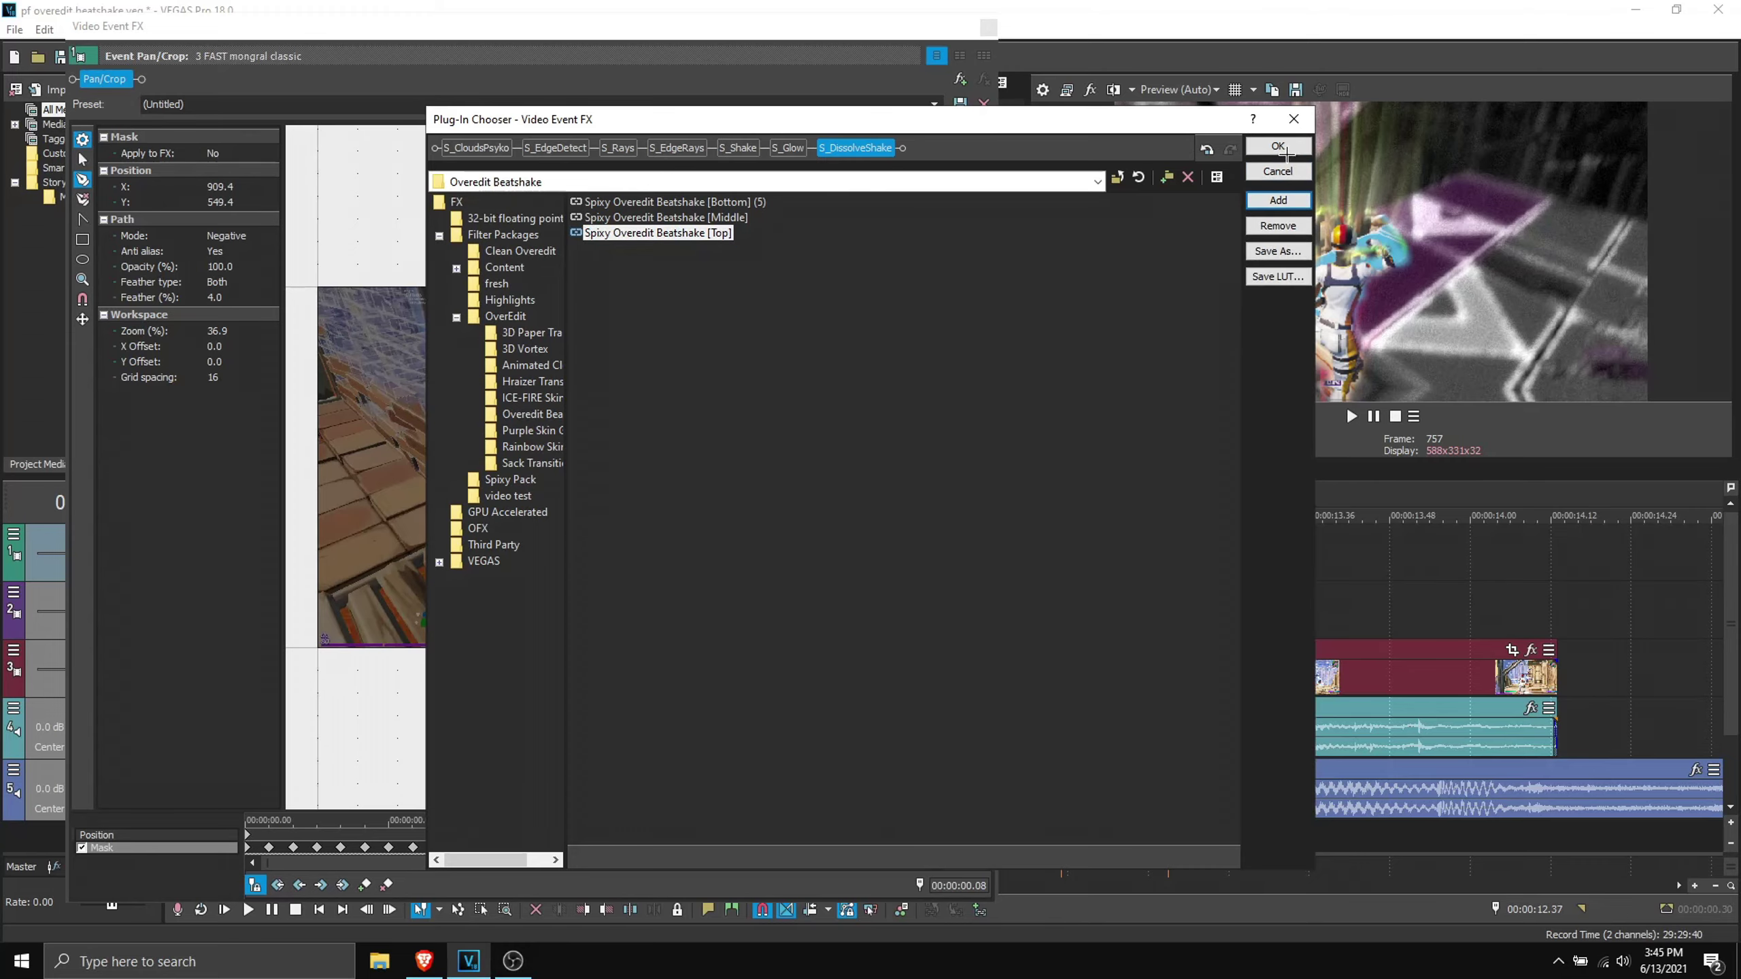
left_click(1277, 145)
left_click(987, 26)
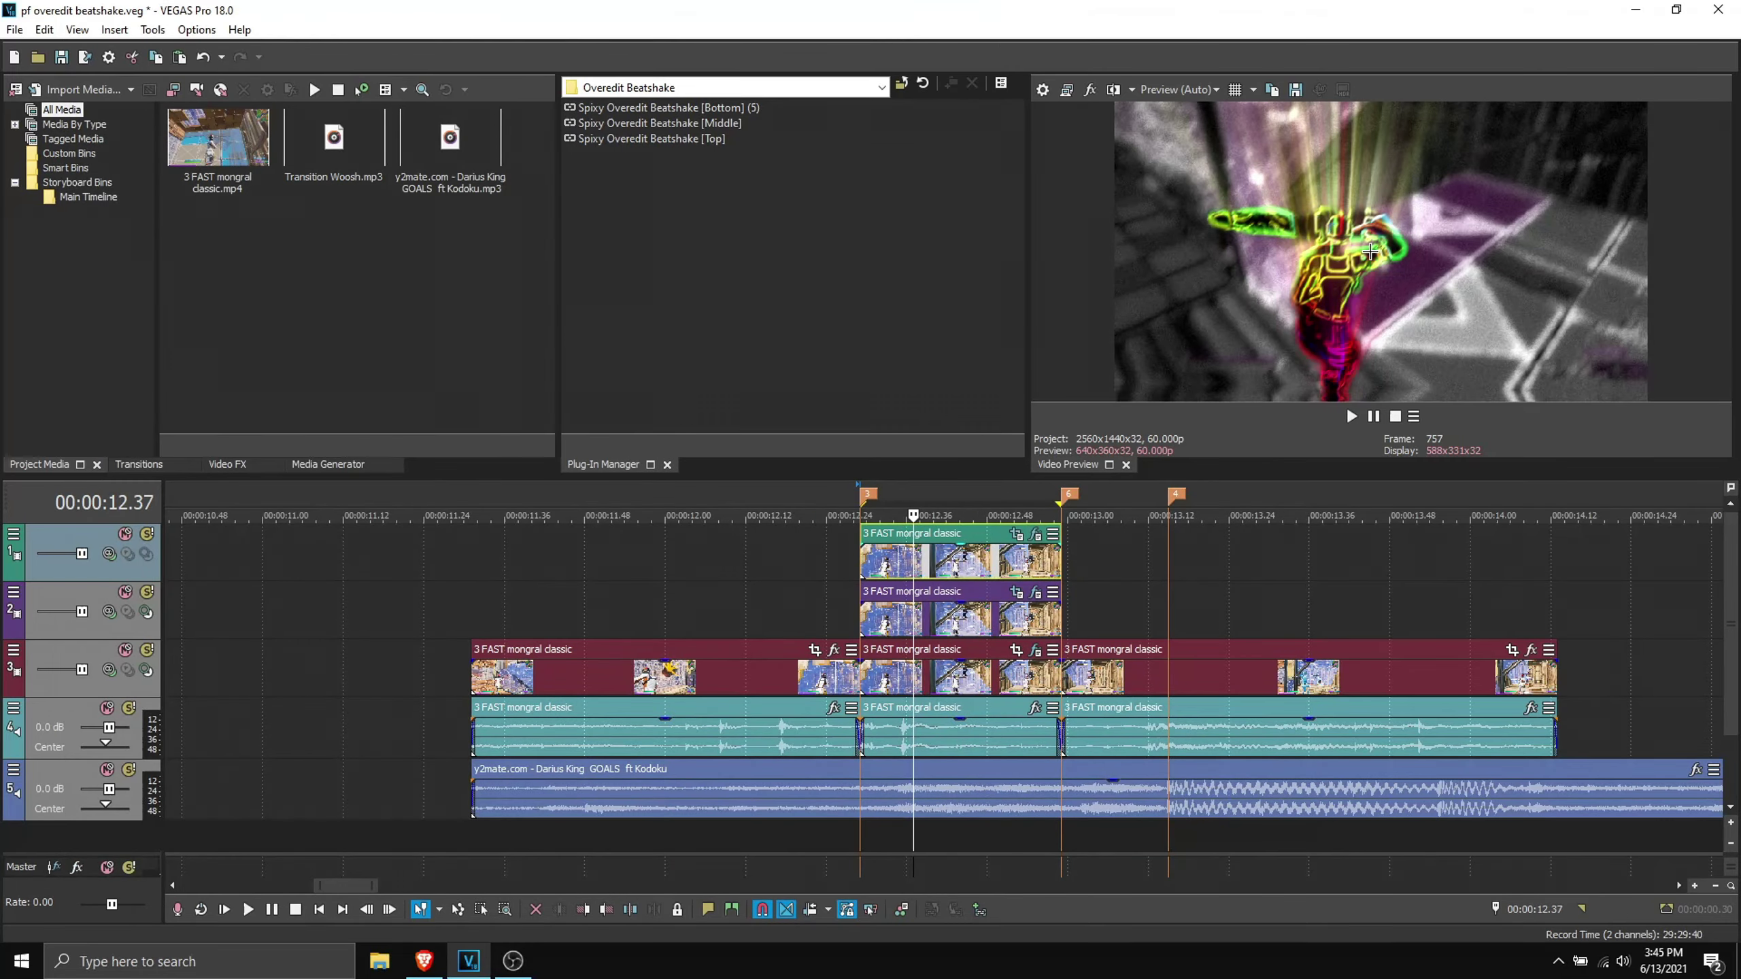
key("space")
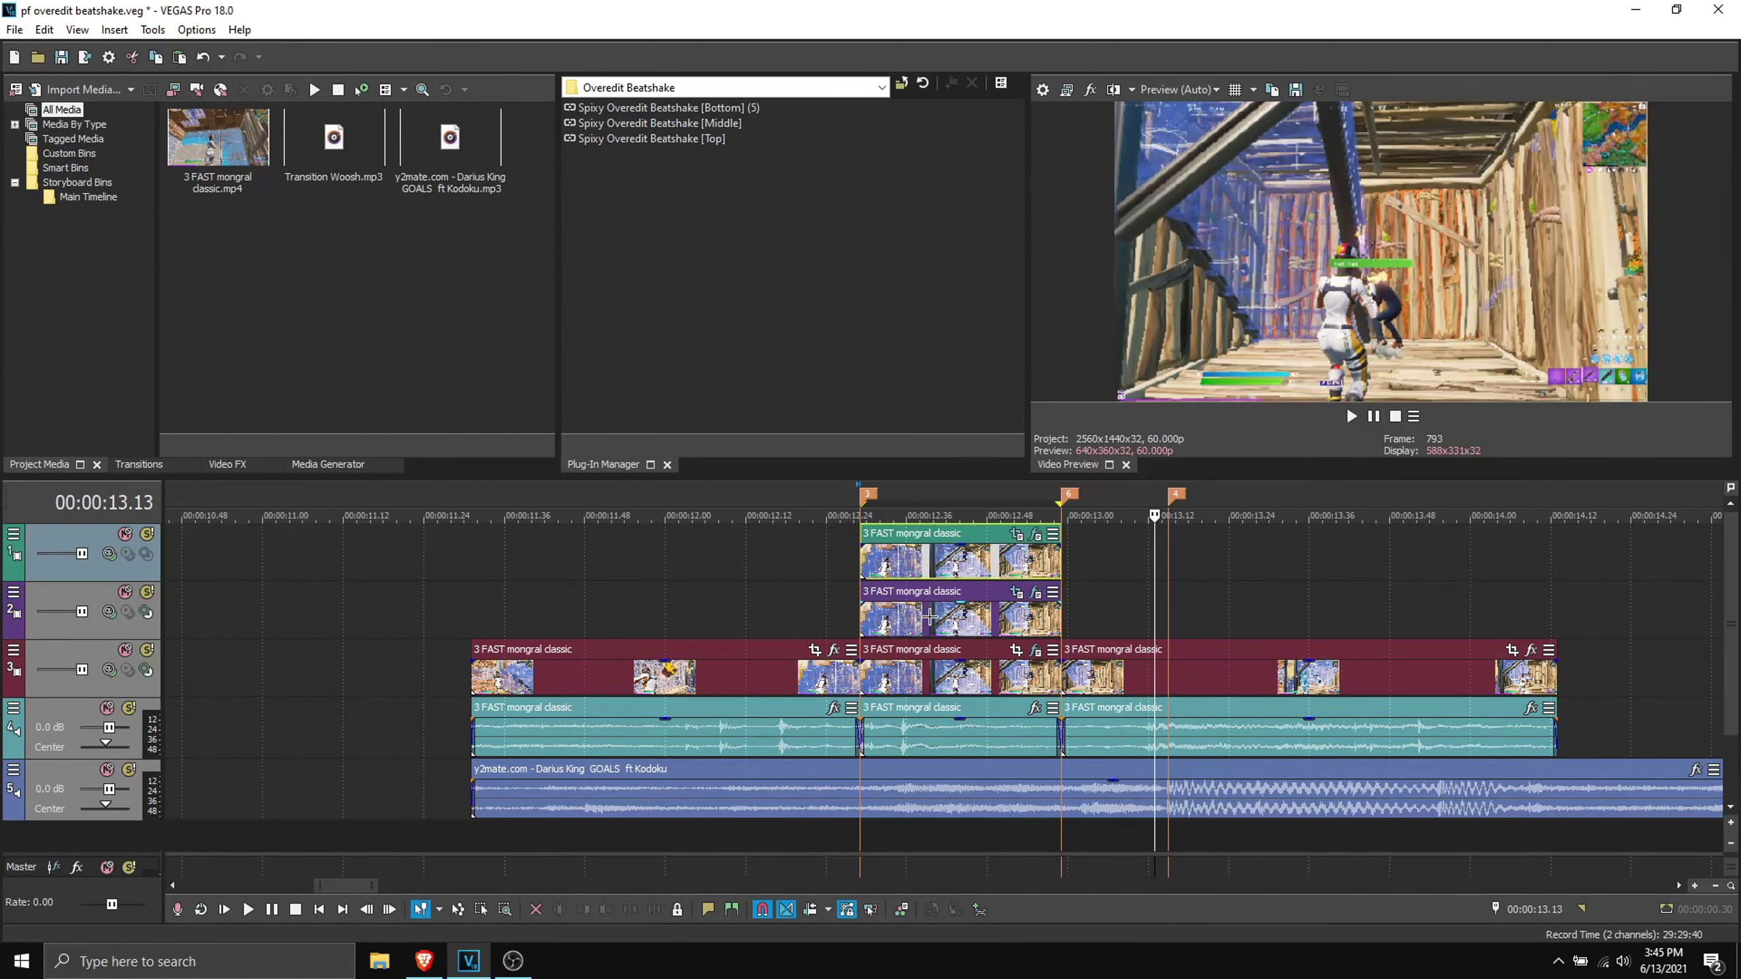
key("space")
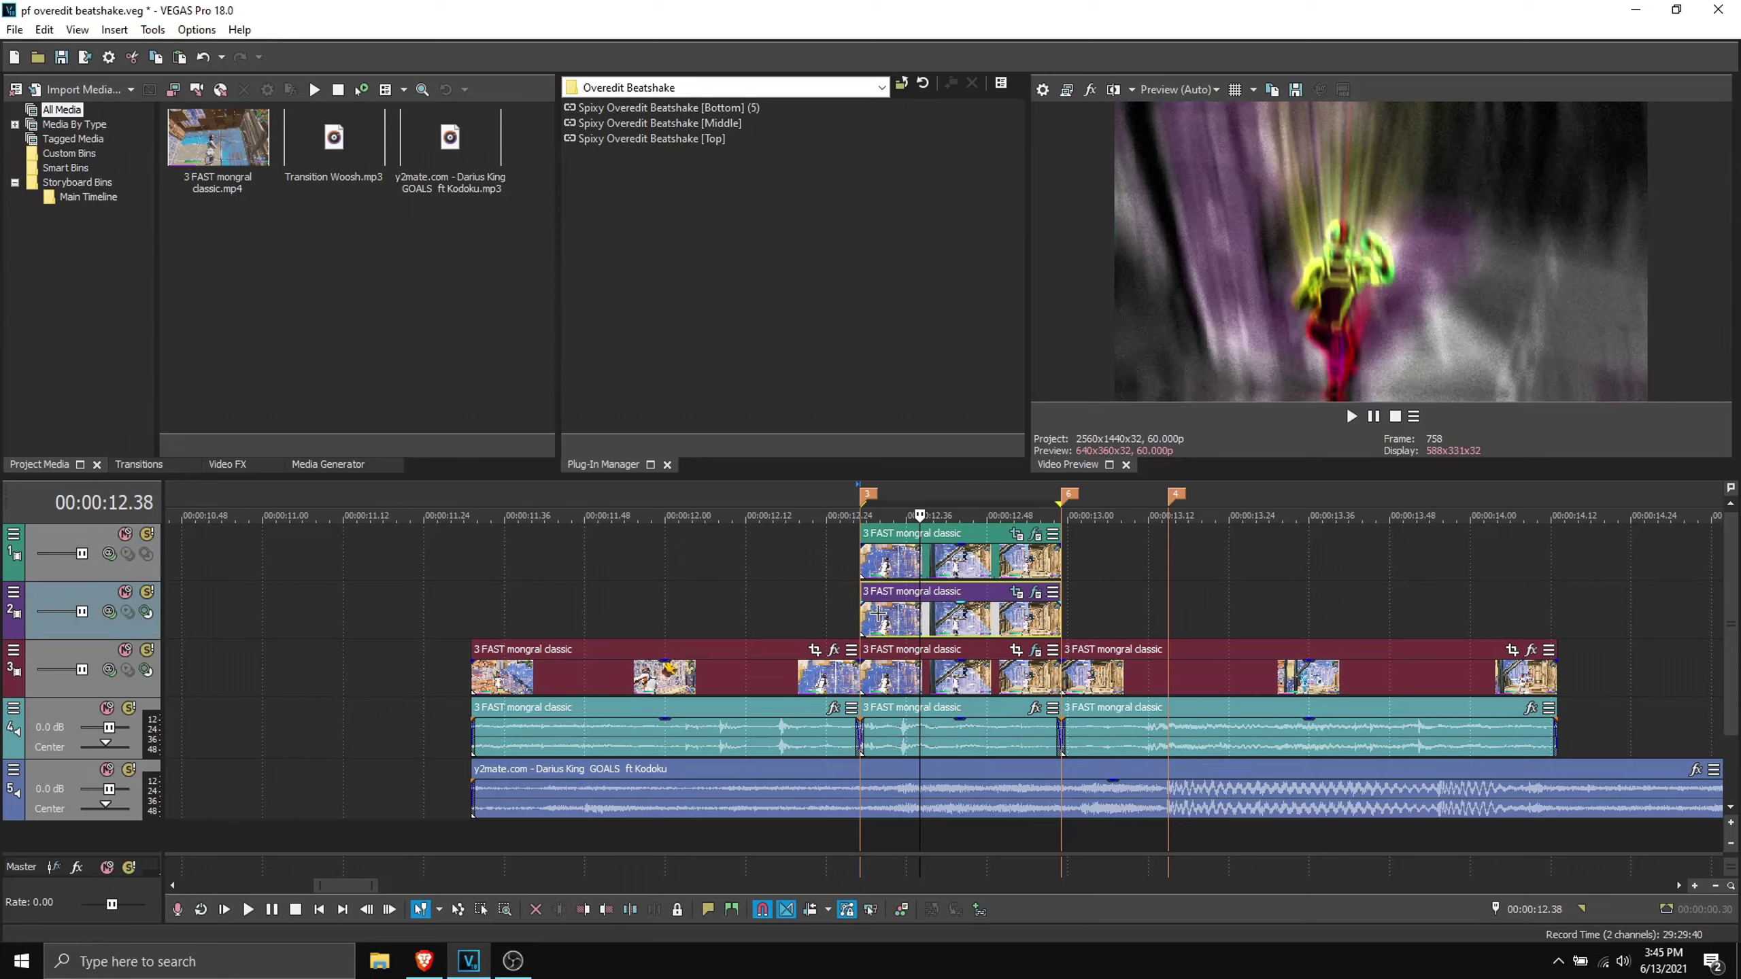
Add fade-ins of about 5 frames to the masked segments on tracks 2 and 1 and give them a slow-starting curve.
left_click_drag(853, 604, 892, 598)
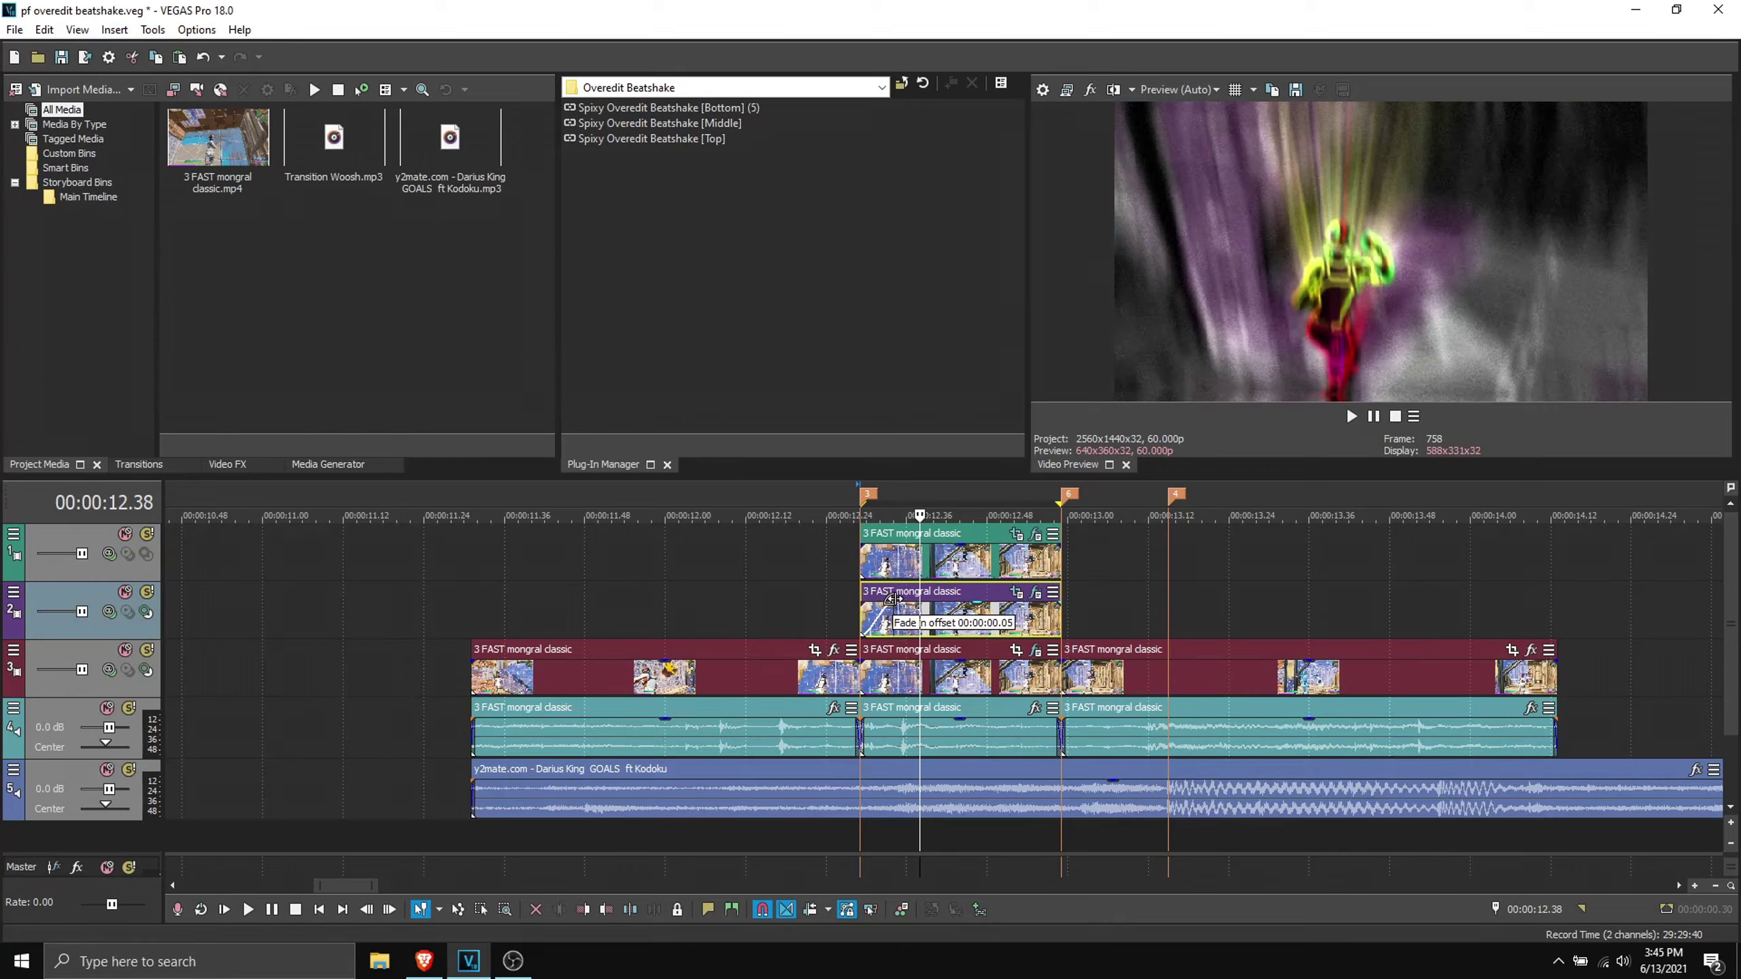
left_click_drag(891, 598, 892, 600)
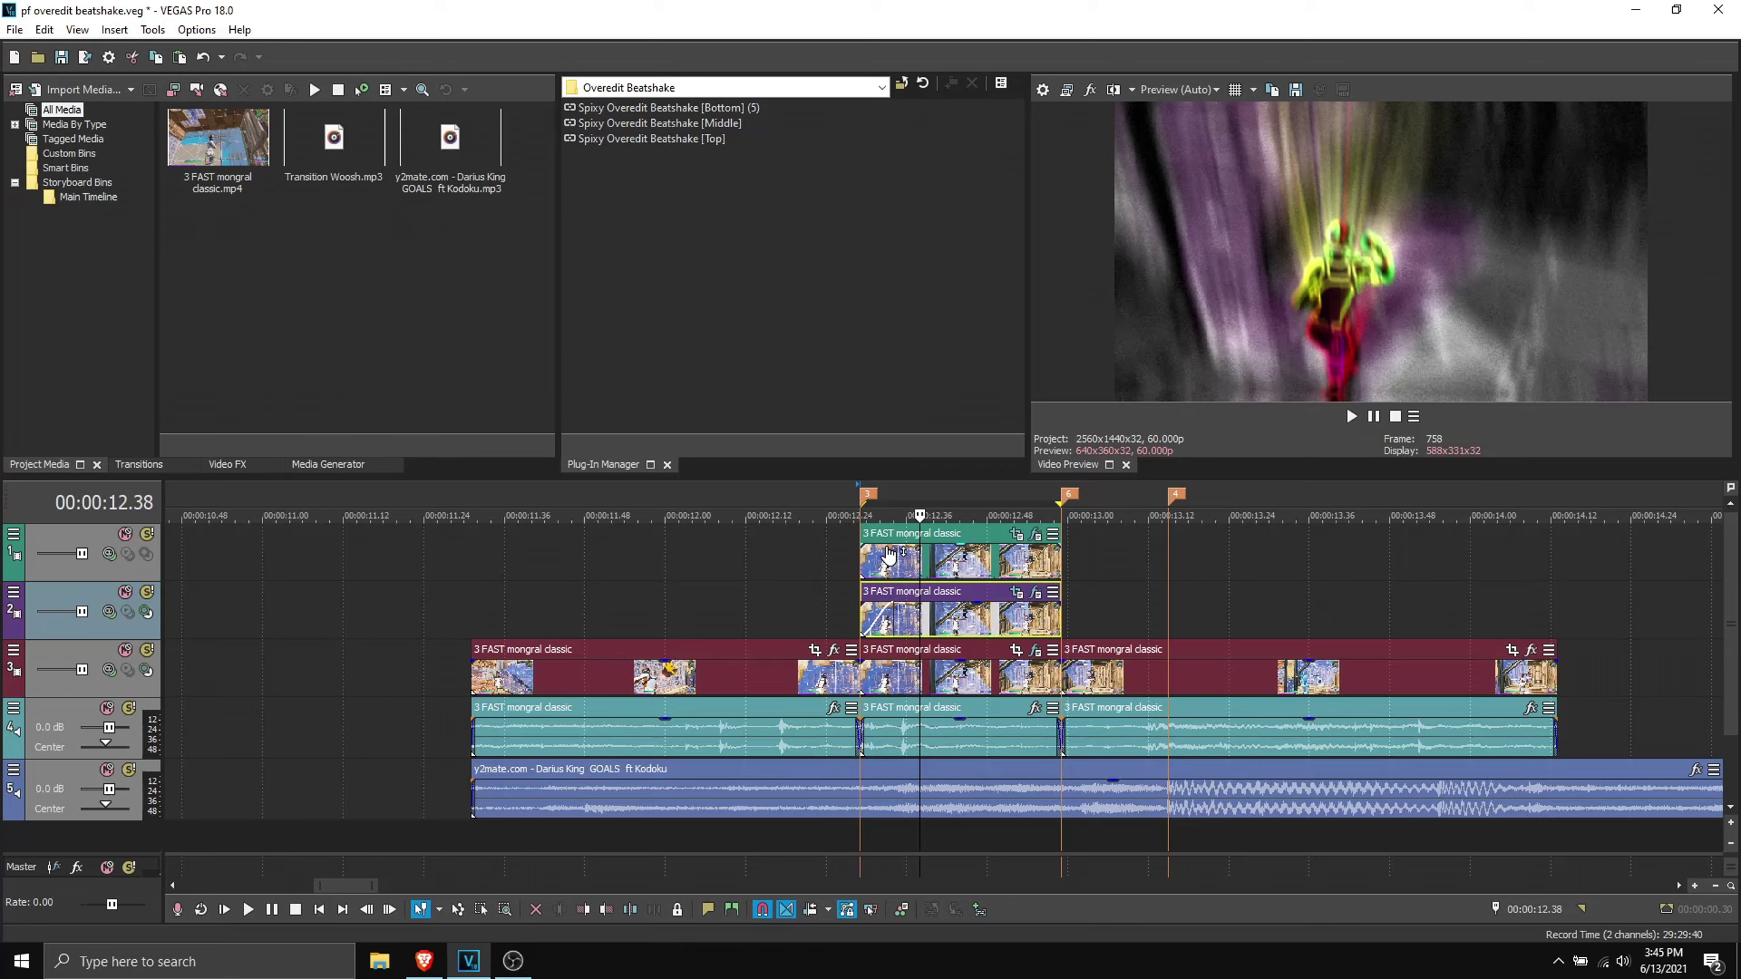
left_click_drag(858, 543, 888, 547)
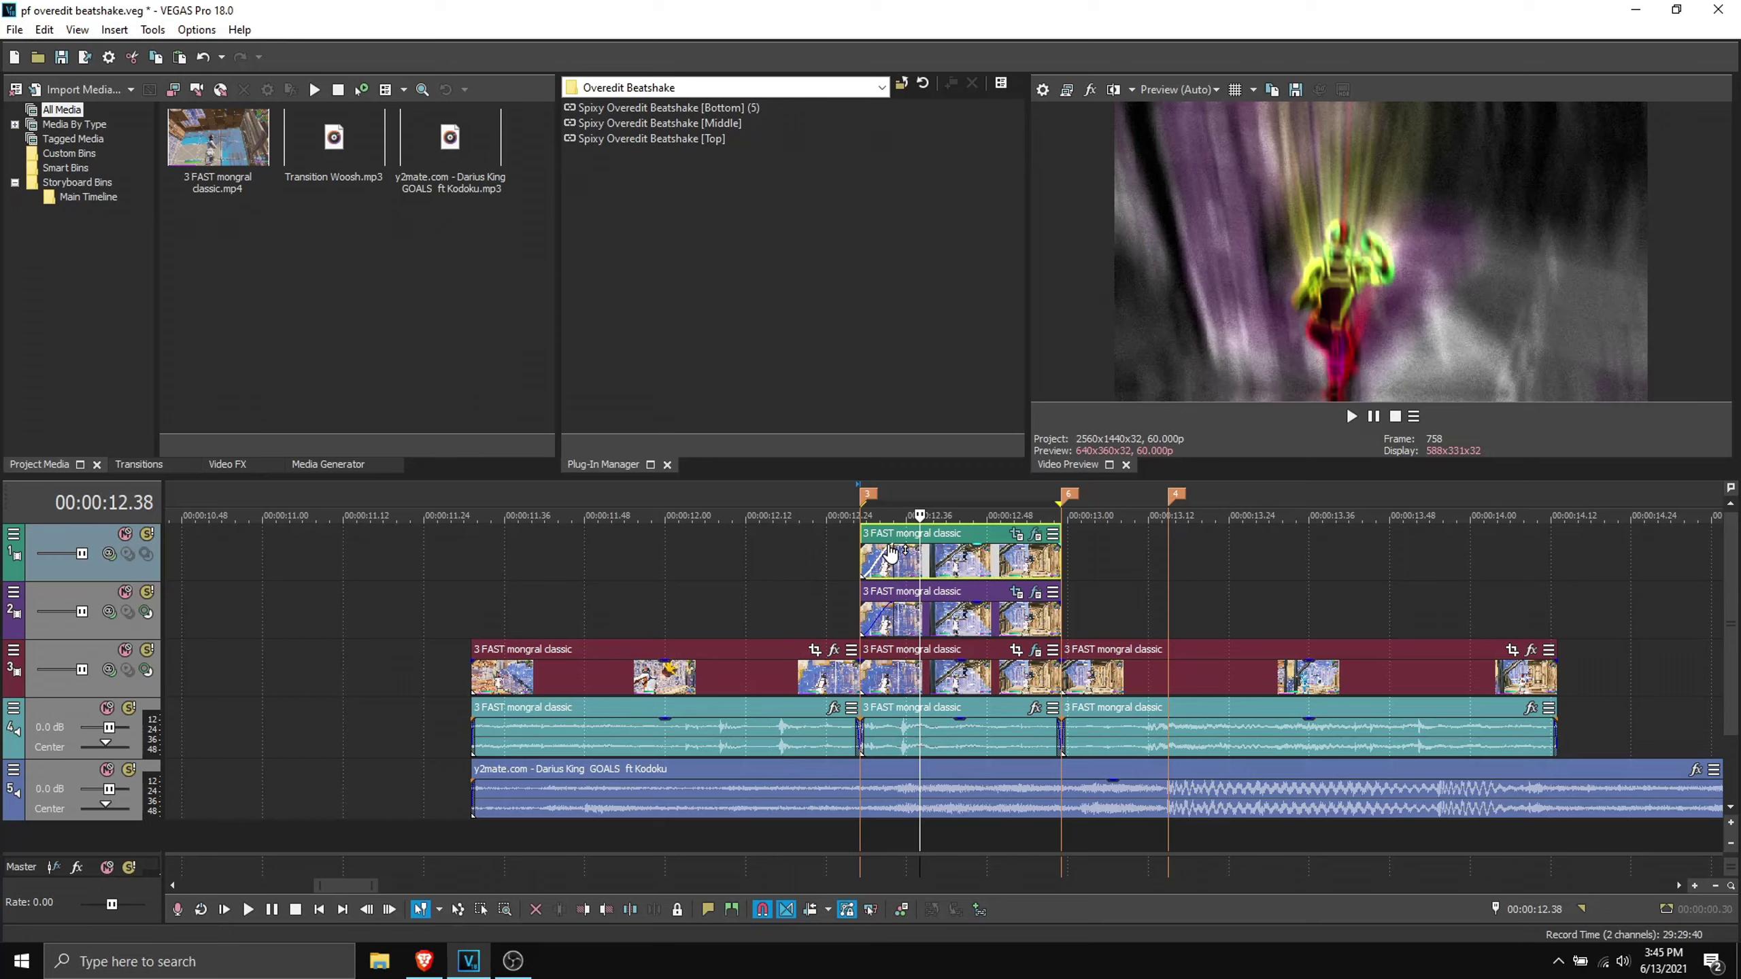
right_click(885, 604)
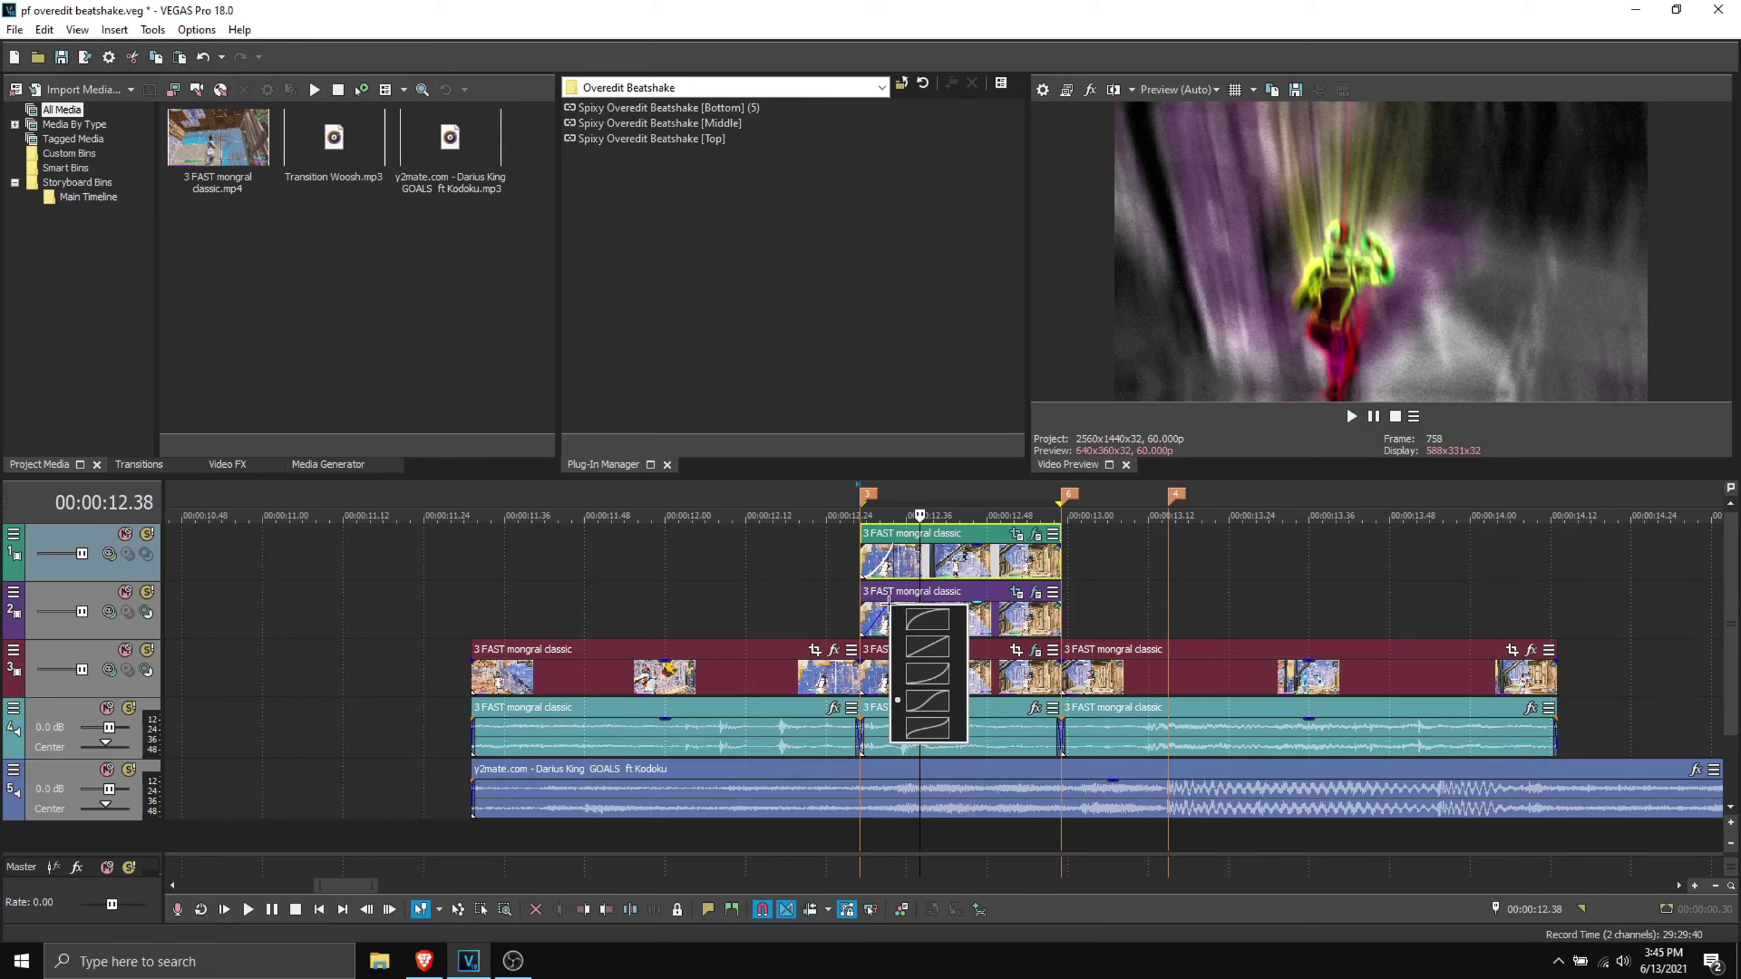
left_click(922, 672)
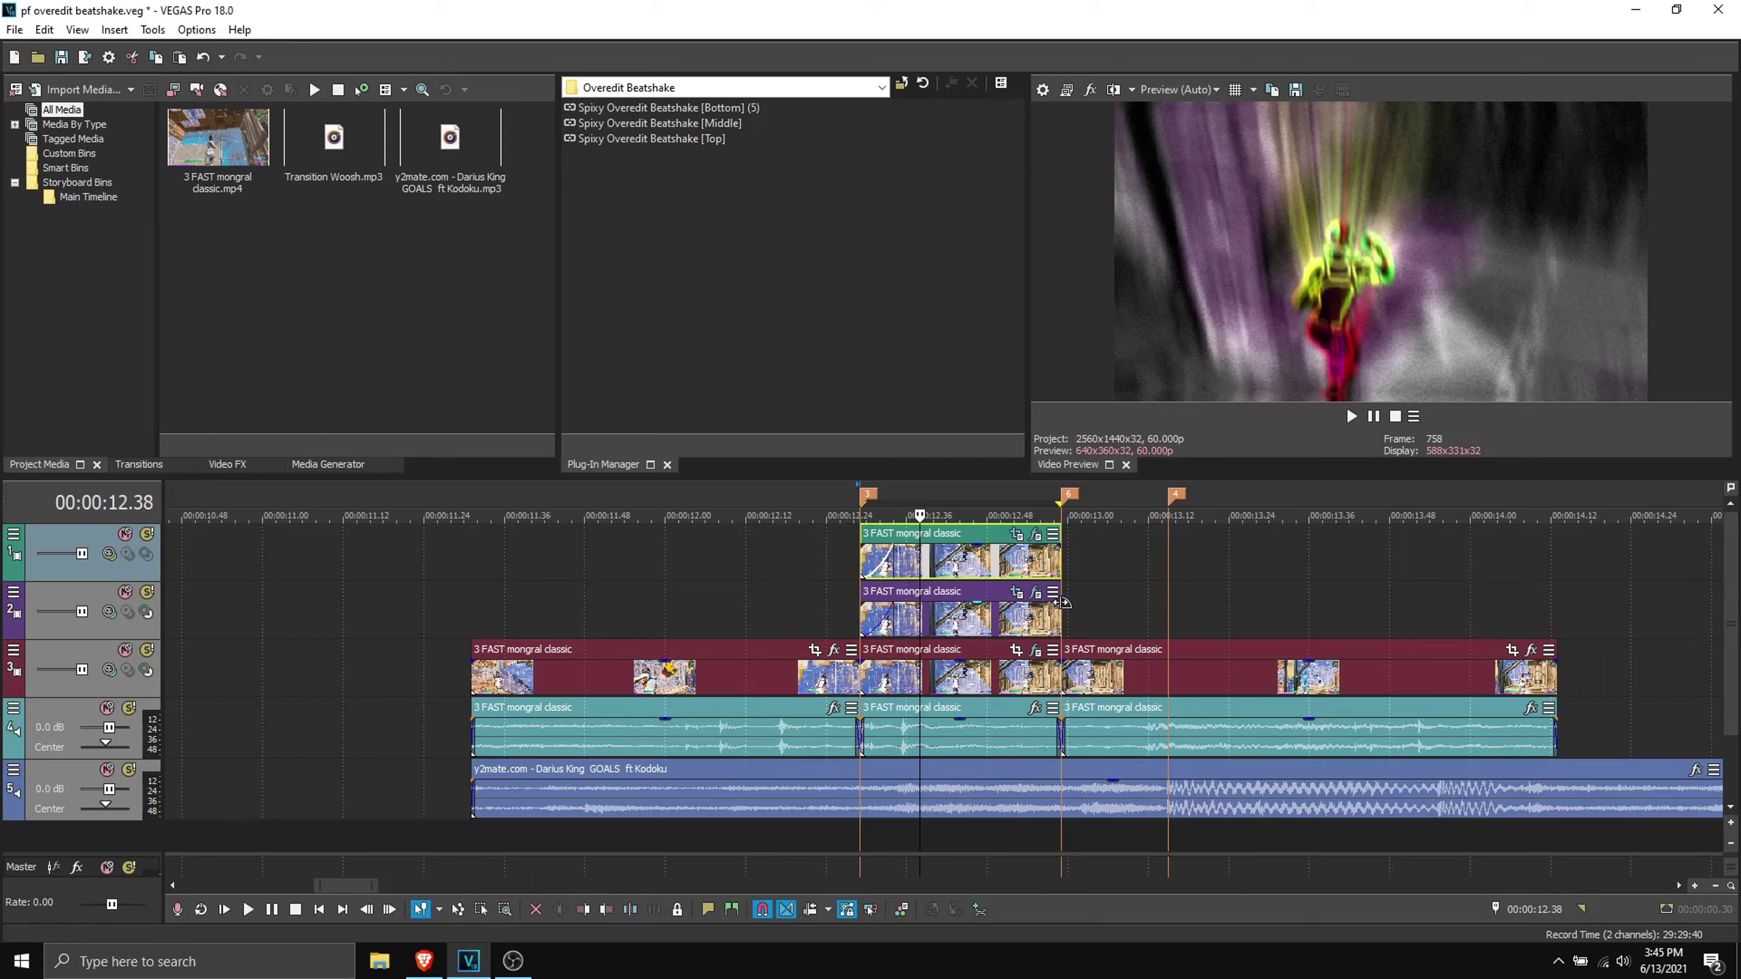
Add fade-outs from about 00:00:12.49 to the masked segments on tracks 2 and 1, giving the track 1 fade-out a concave curve.
left_click_drag(1063, 604, 1000, 607)
left_click_drag(1061, 544, 996, 563)
left_click(994, 561)
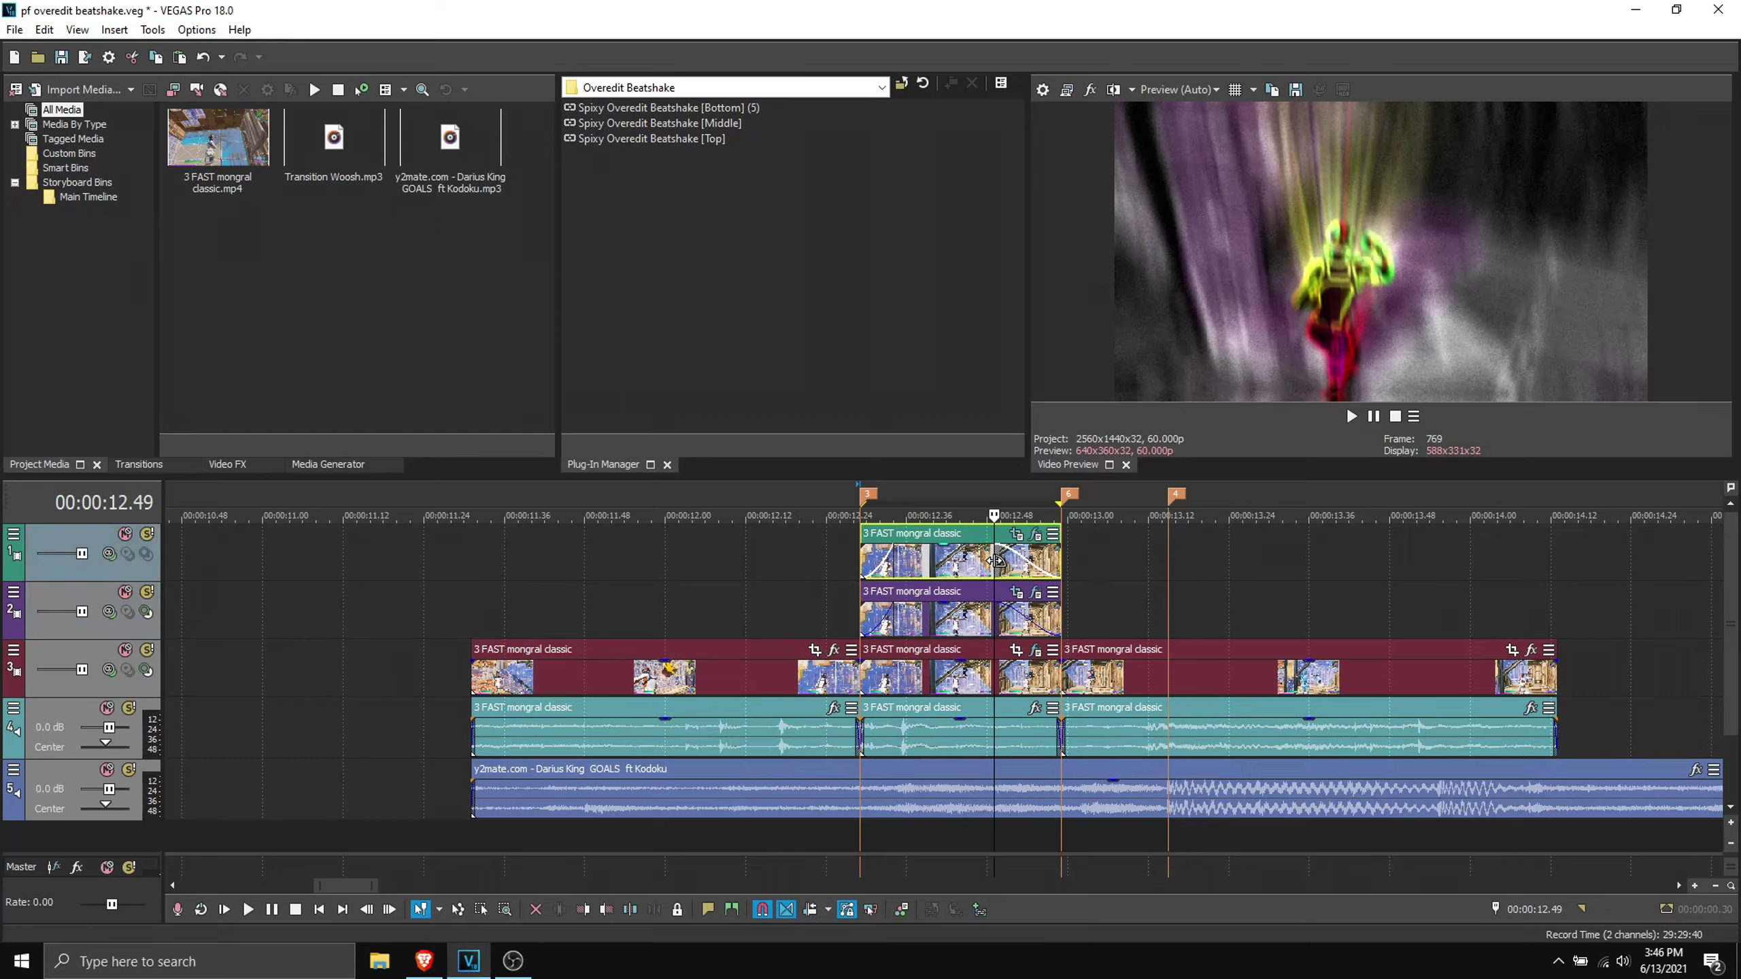
right_click(1002, 552)
left_click(1025, 607)
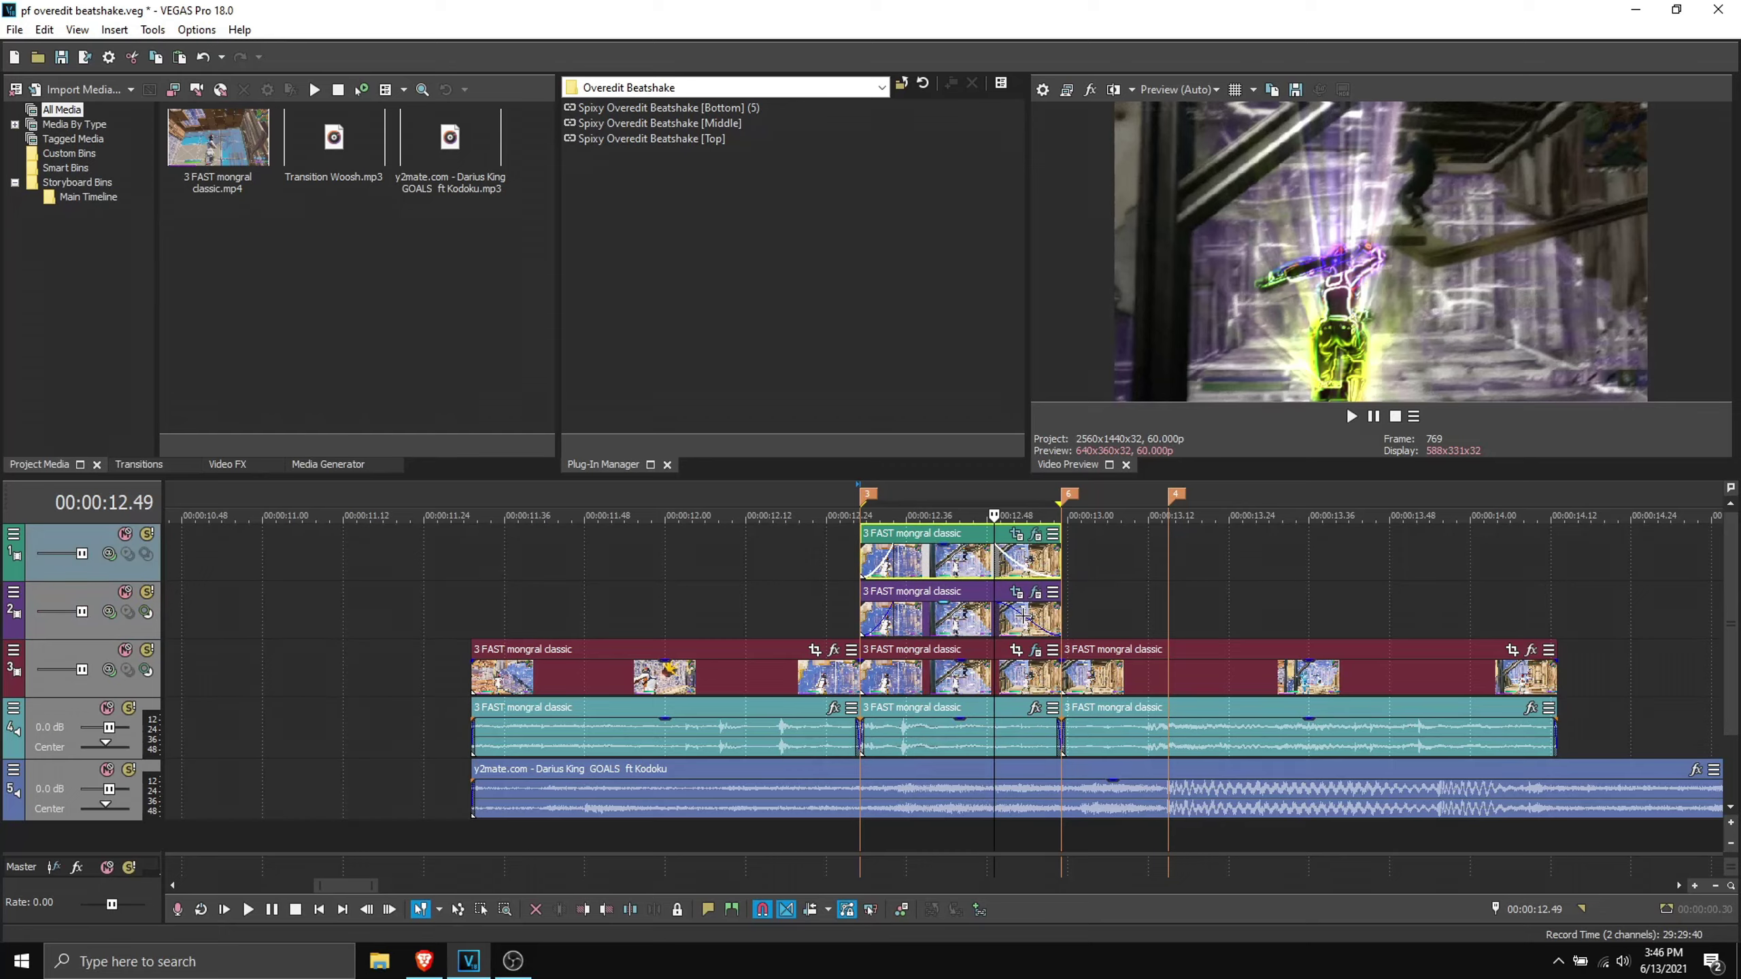
Give the track 2 segment's fade-out a fast logarithmic curve and play back the range from 00:00:12.23 to 00:00:13.45.
right_click(1010, 612)
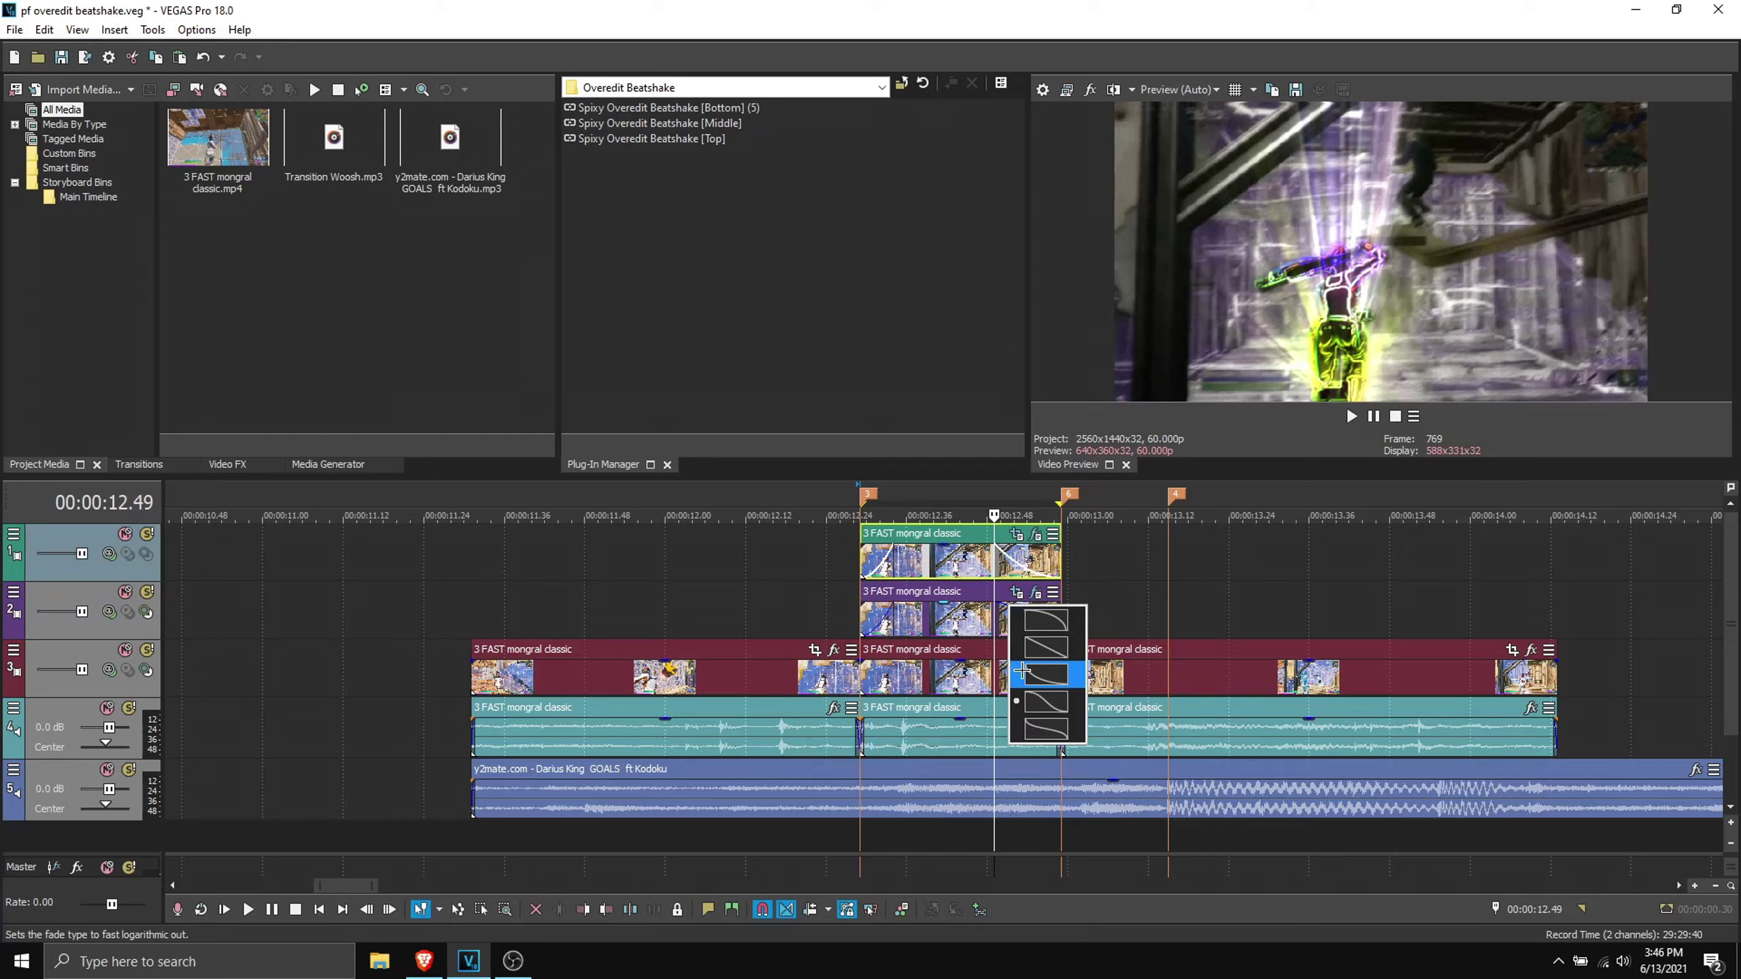
left_click(1022, 671)
left_click_drag(1366, 569, 822, 569)
left_click(1351, 415)
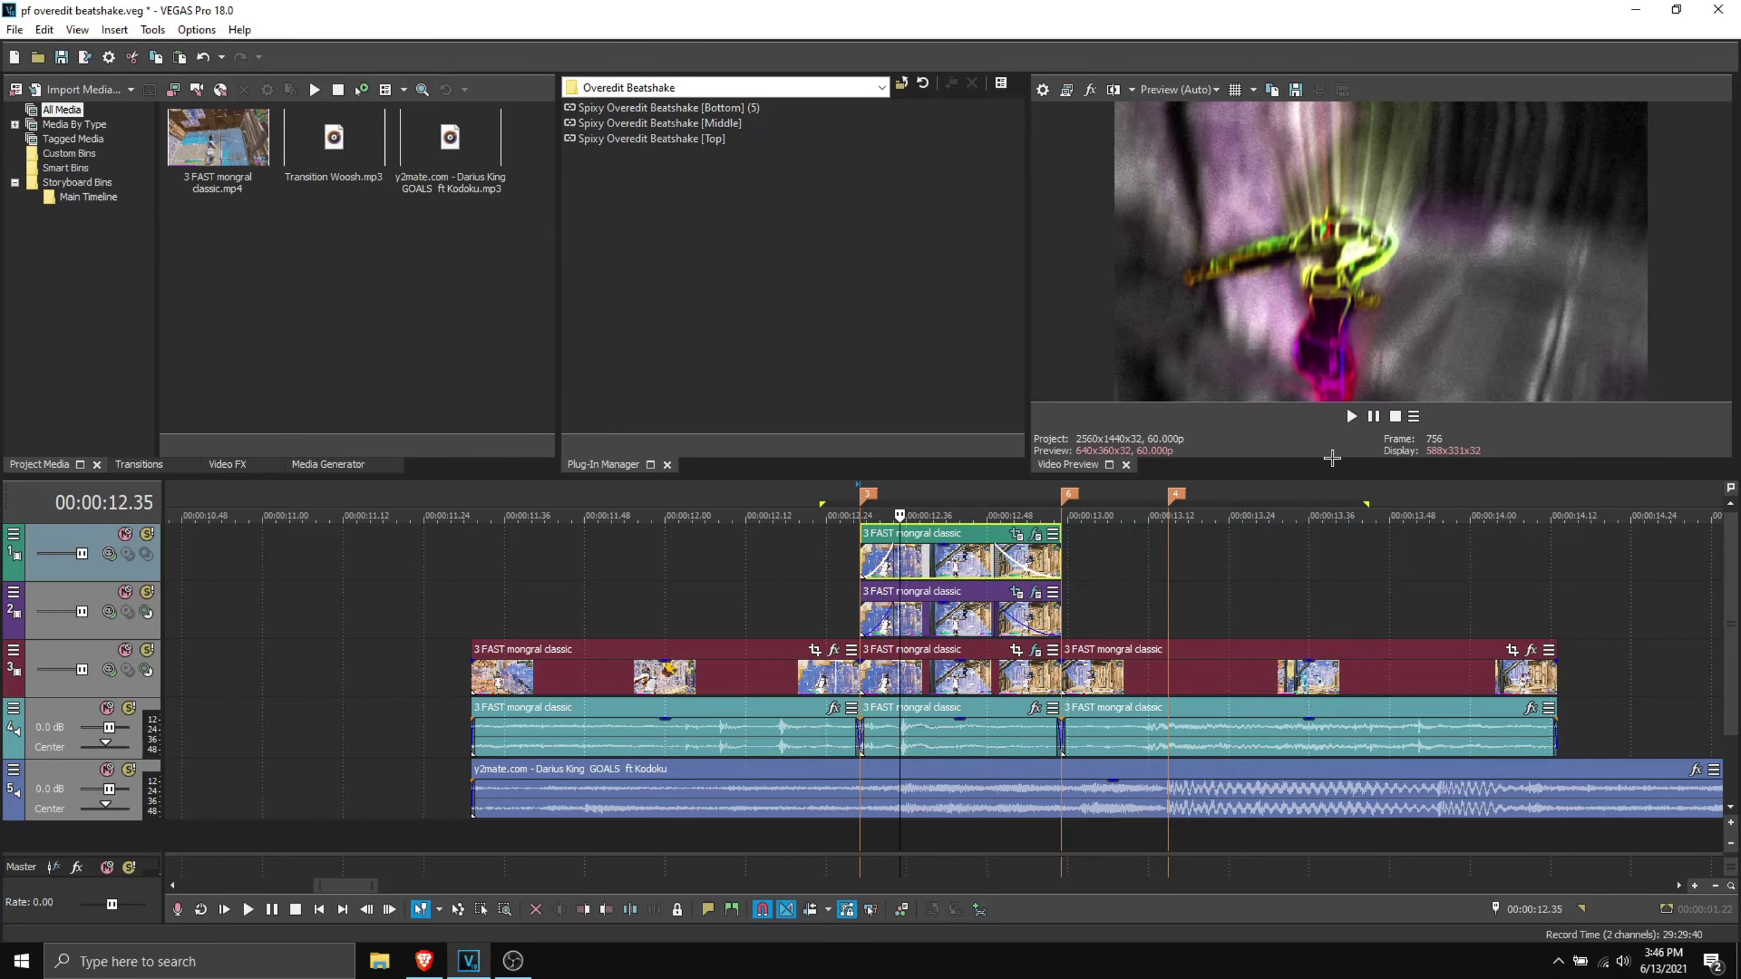
left_click(1381, 415)
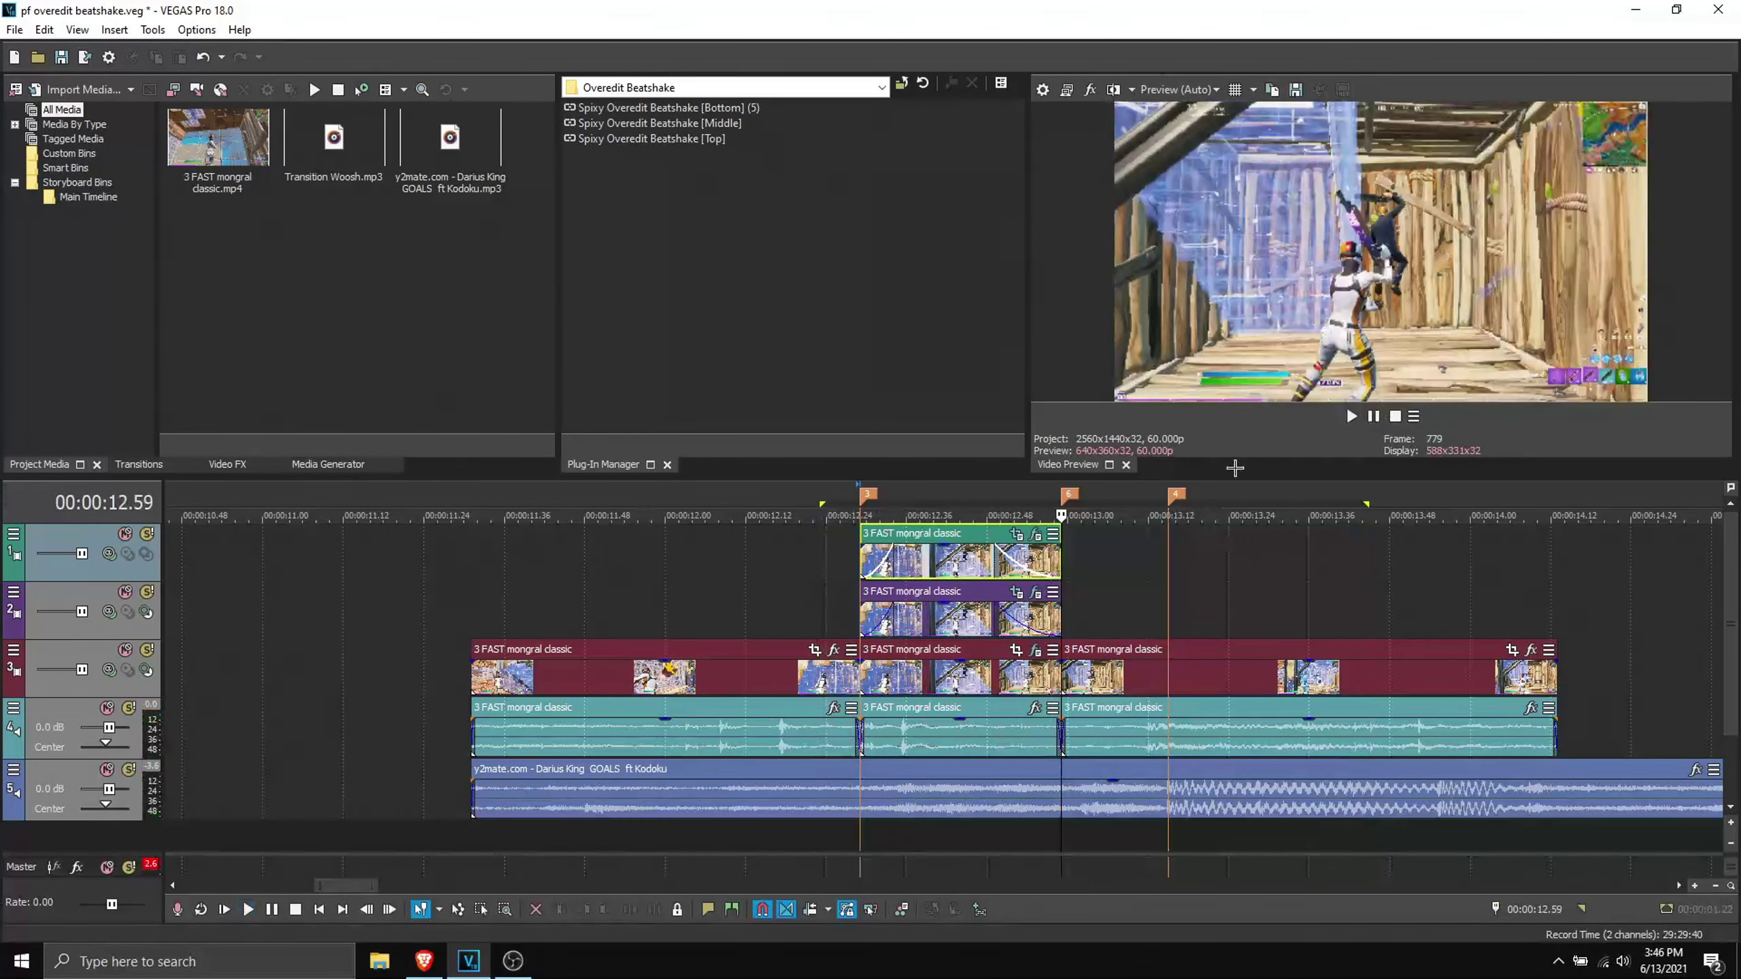
Examine the beat shake frame by frame through the masked segments and into the start of the following clip.
left_click(866, 619)
key("Right")
key("Right")
key("Right")
key("Right")
key("Right")
key("Right")
key("Right")
key("Right")
key("Right")
key("Right")
key("Right")
key("Right")
key("Right")
key("Right")
key("Right")
key("Right")
key("Right")
key("Right")
key("Right")
key("Right")
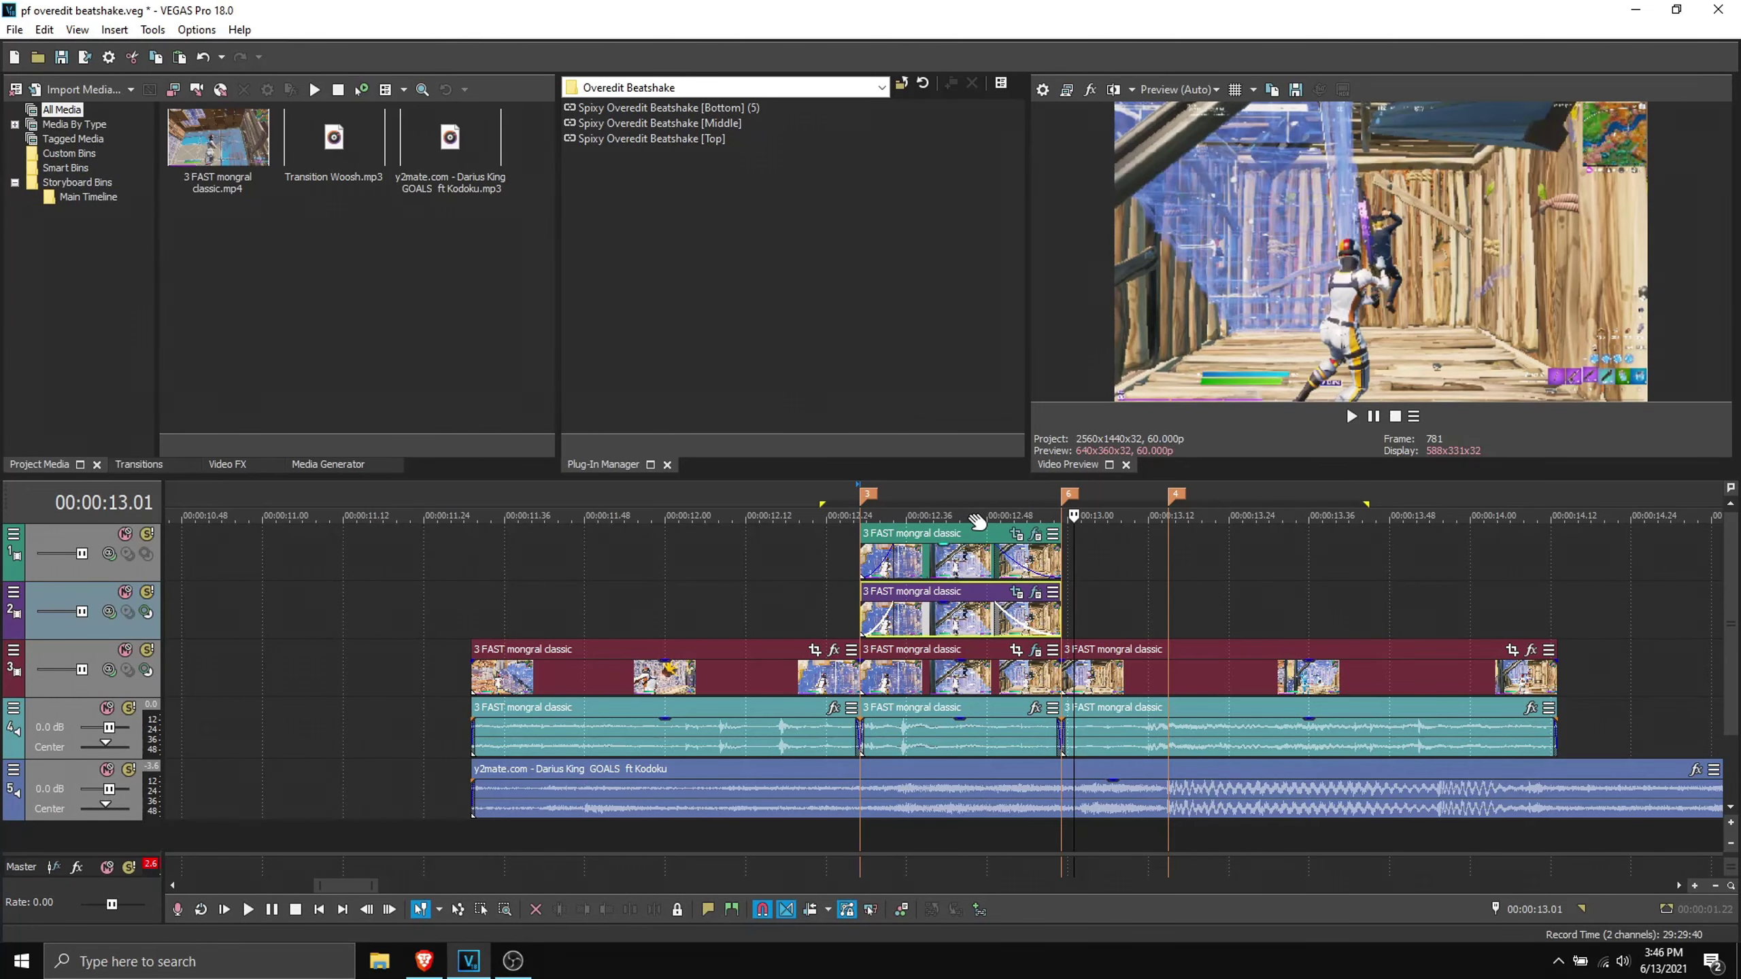
key("Left")
key("Left")
key("Left")
key("Left")
key("Left")
key("Left")
key("Left")
key("Left")
key("Left")
key("Left")
key("Left")
key("Left")
key("Left")
key("Left")
key("Left")
key("Left")
key("Left")
key("Left")
key("Left")
key("Left")
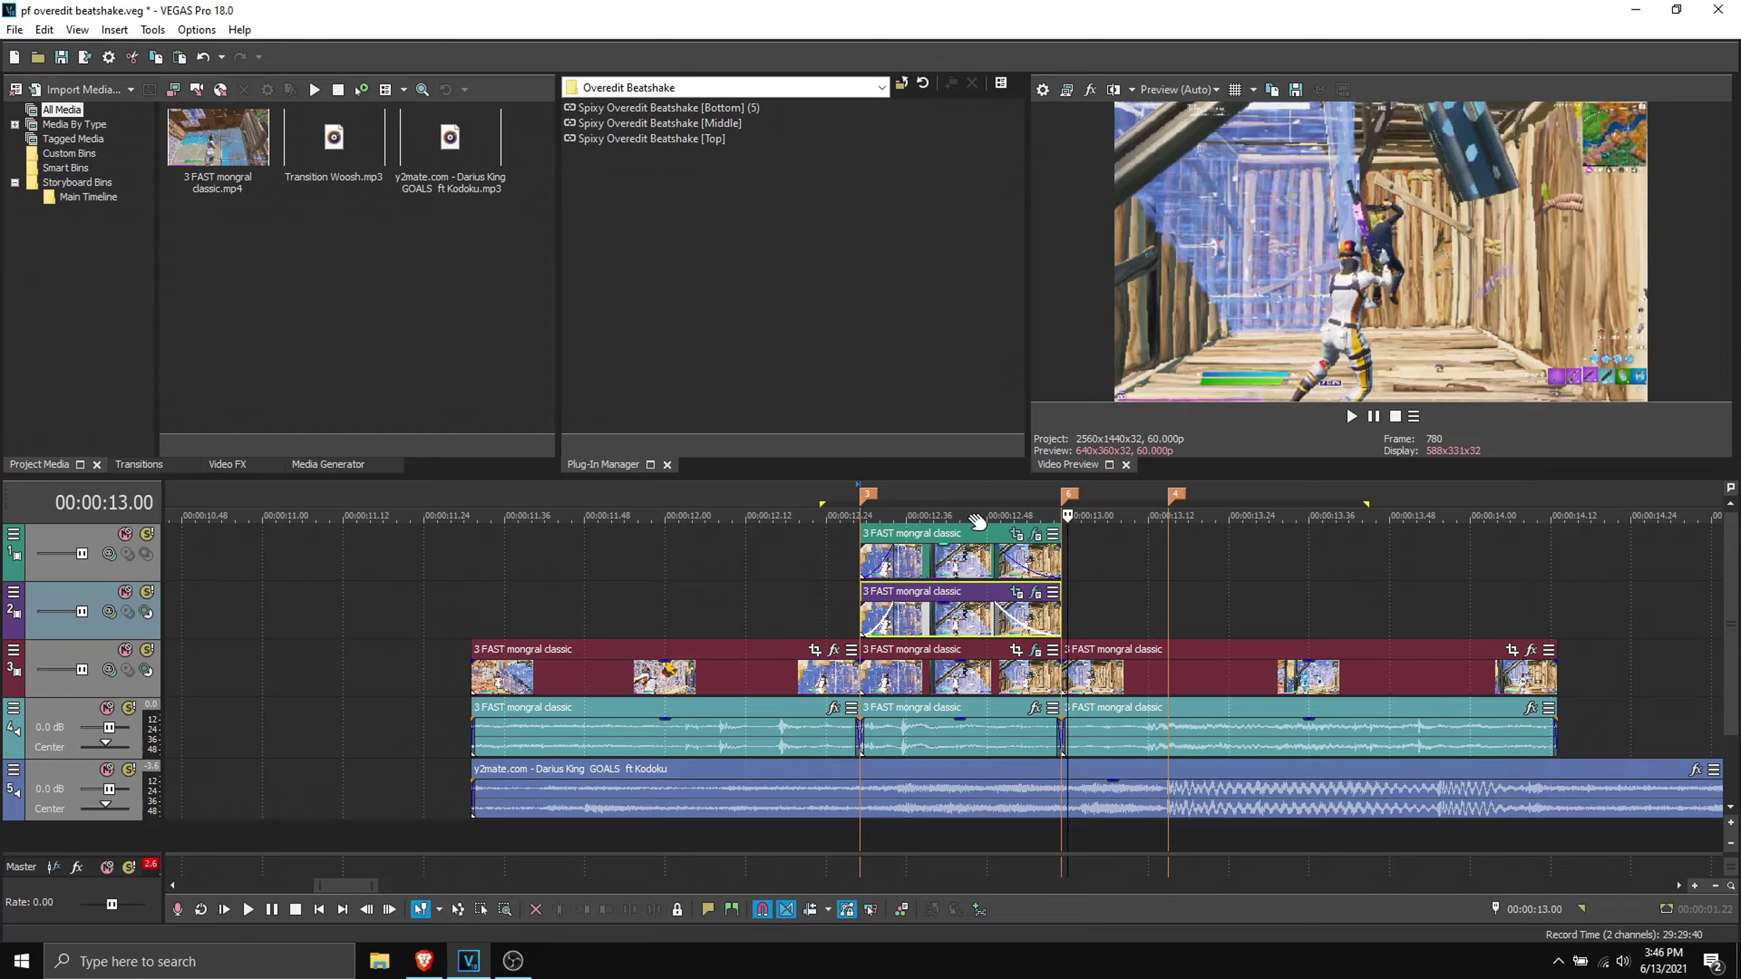
key("Right")
key("Right")
key("Right")
key("Right")
key("Right")
key("Right")
key("Right")
key("Right")
key("Right")
key("Right")
key("Right")
key("Right")
key("Right")
key("Right")
key("Right")
key("Right")
key("Right")
key("Right")
key("Right")
key("Right")
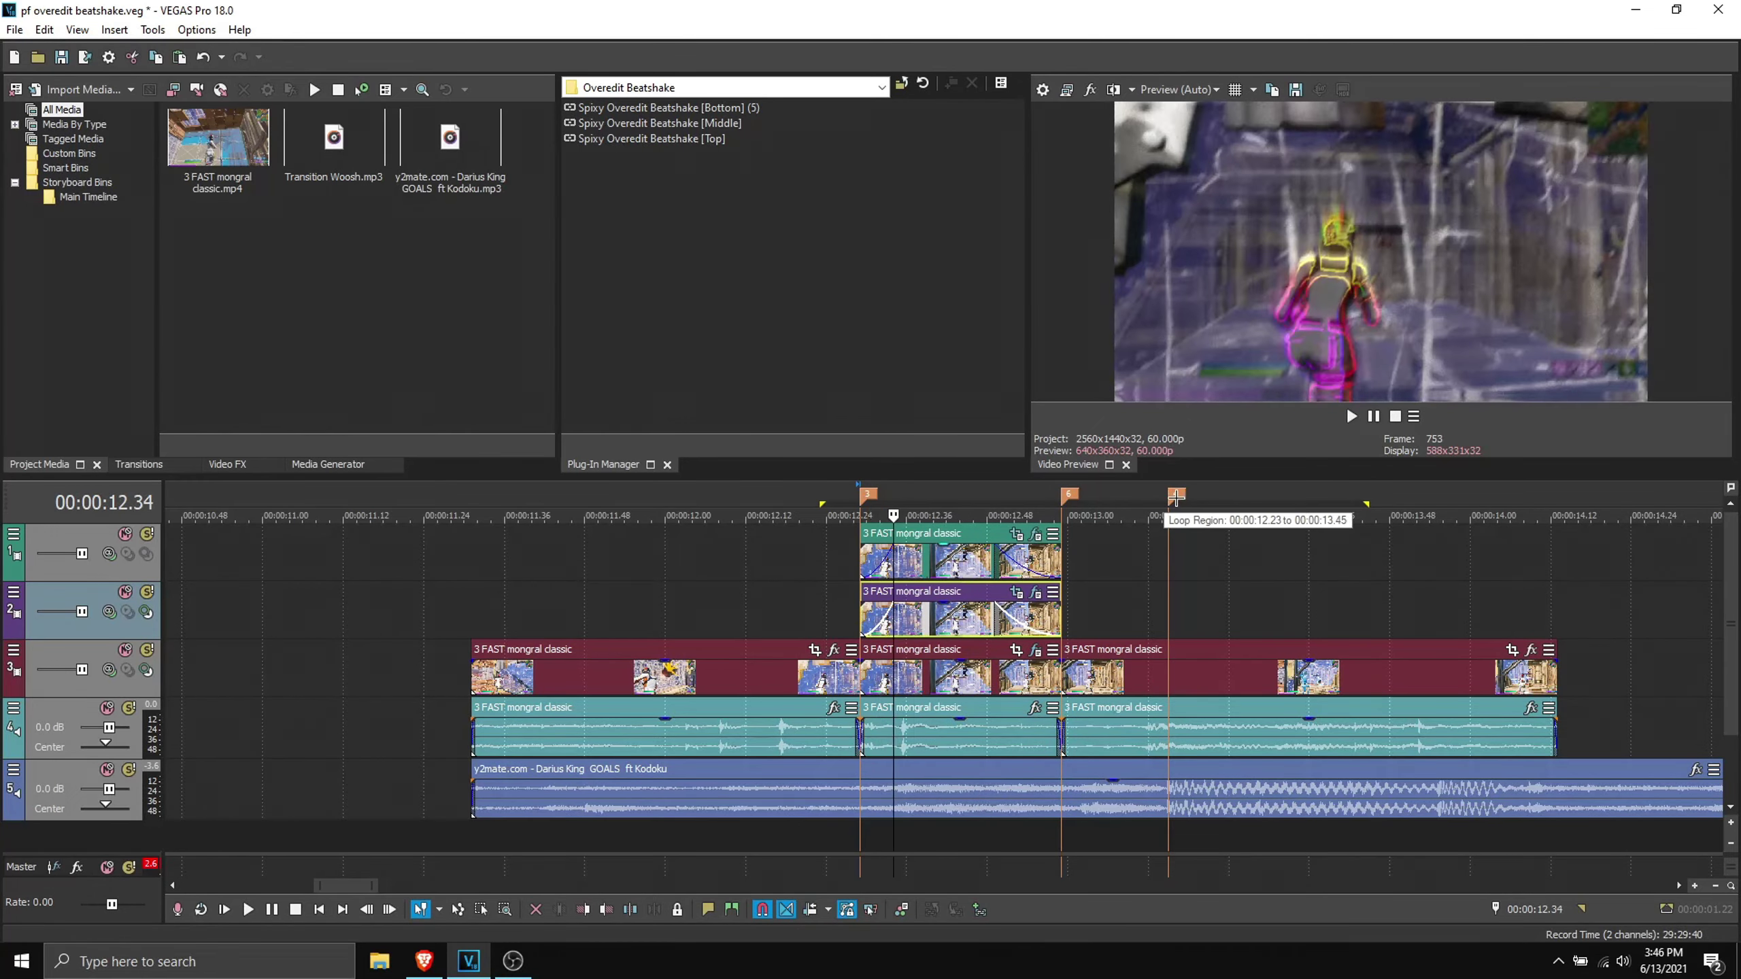
key("Right")
key("Right")
key("Right")
key("Right")
key("Right")
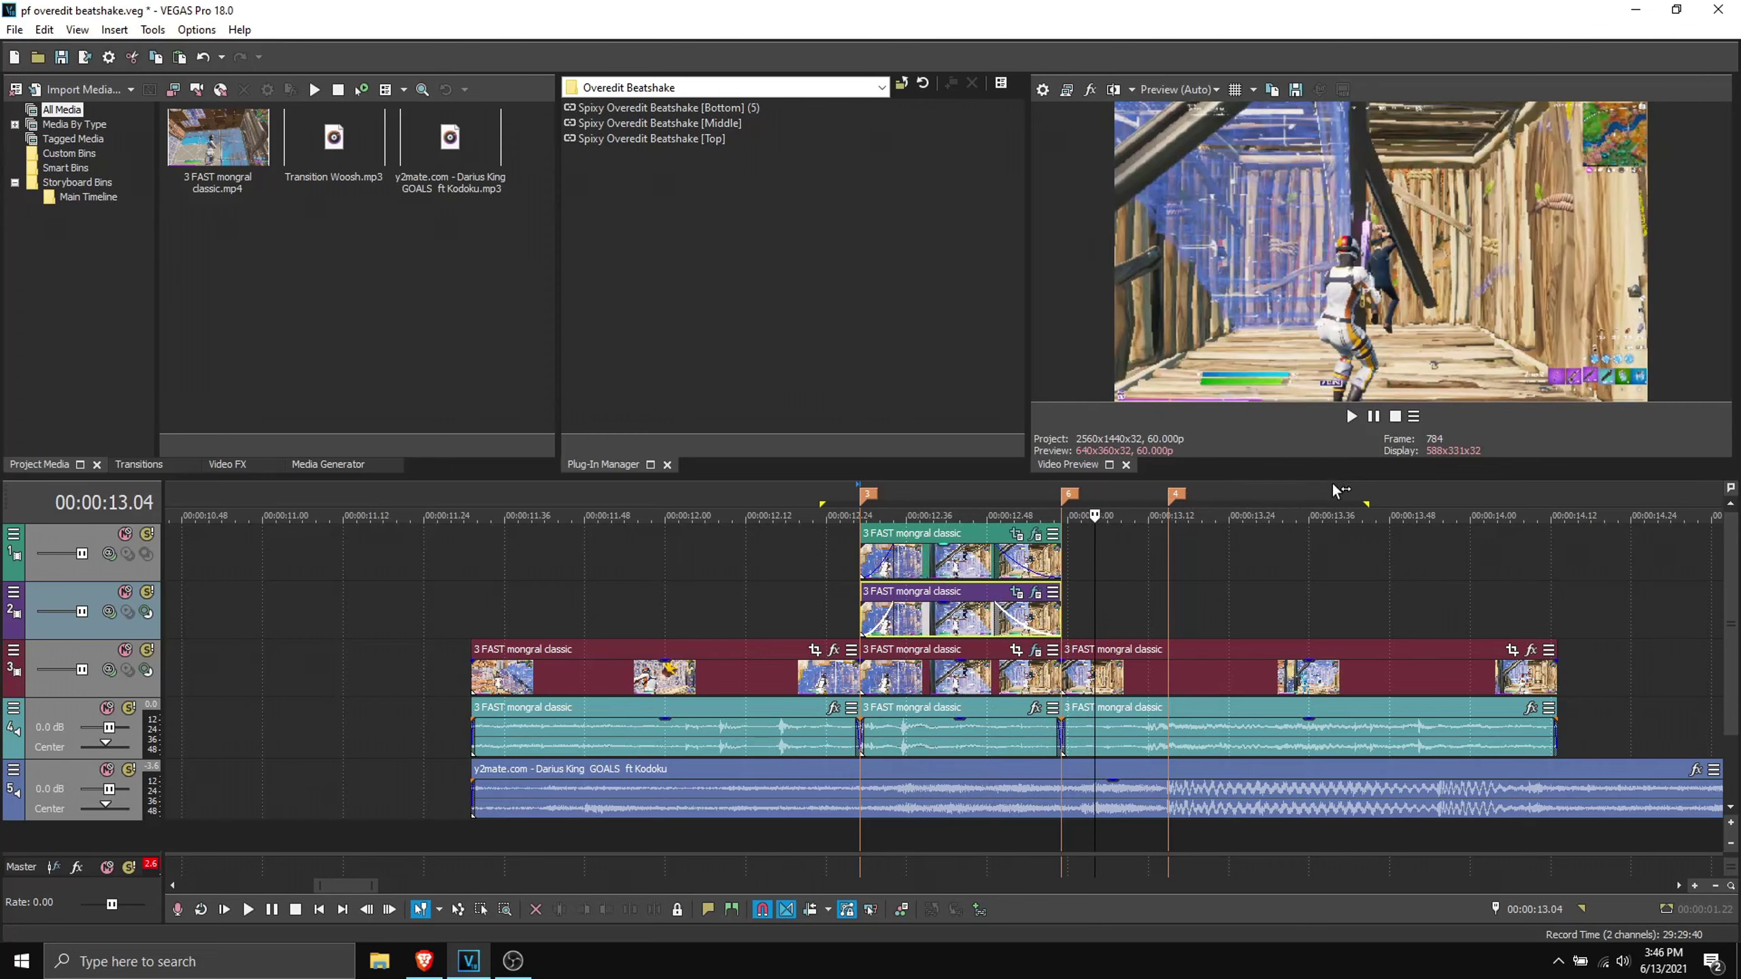
Add a marker 30 frames before the beat marker at 00:00:13.15.
left_click(1169, 674)
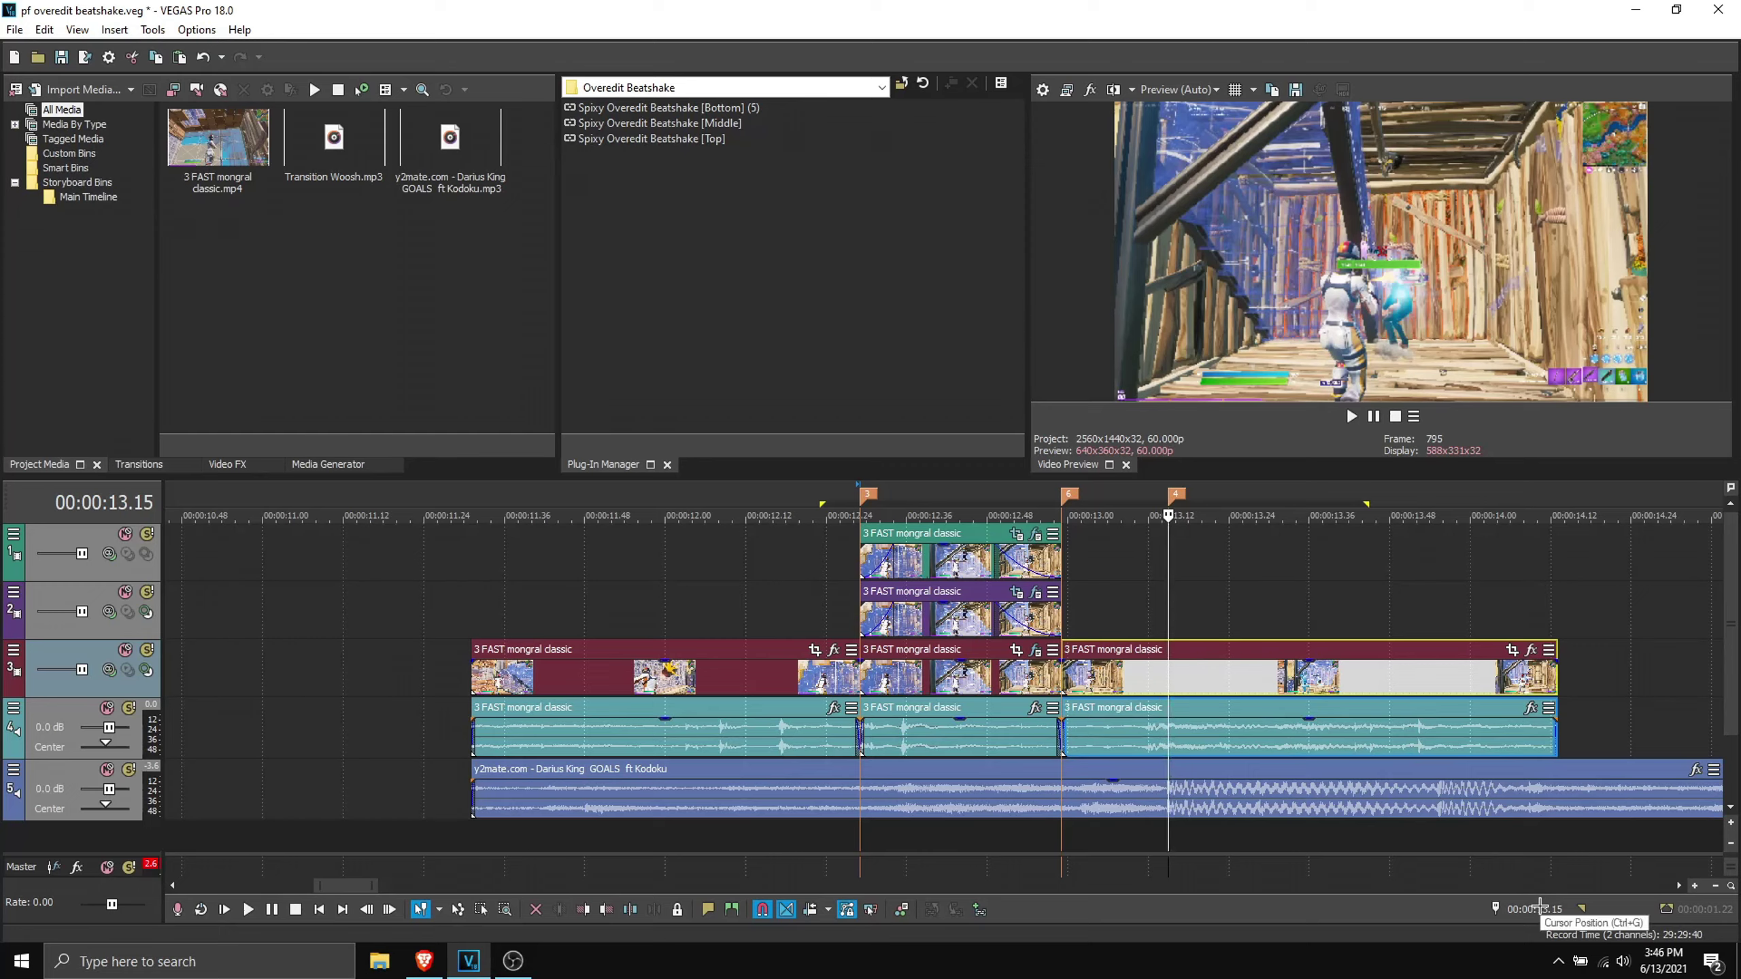
key("ctrl+g")
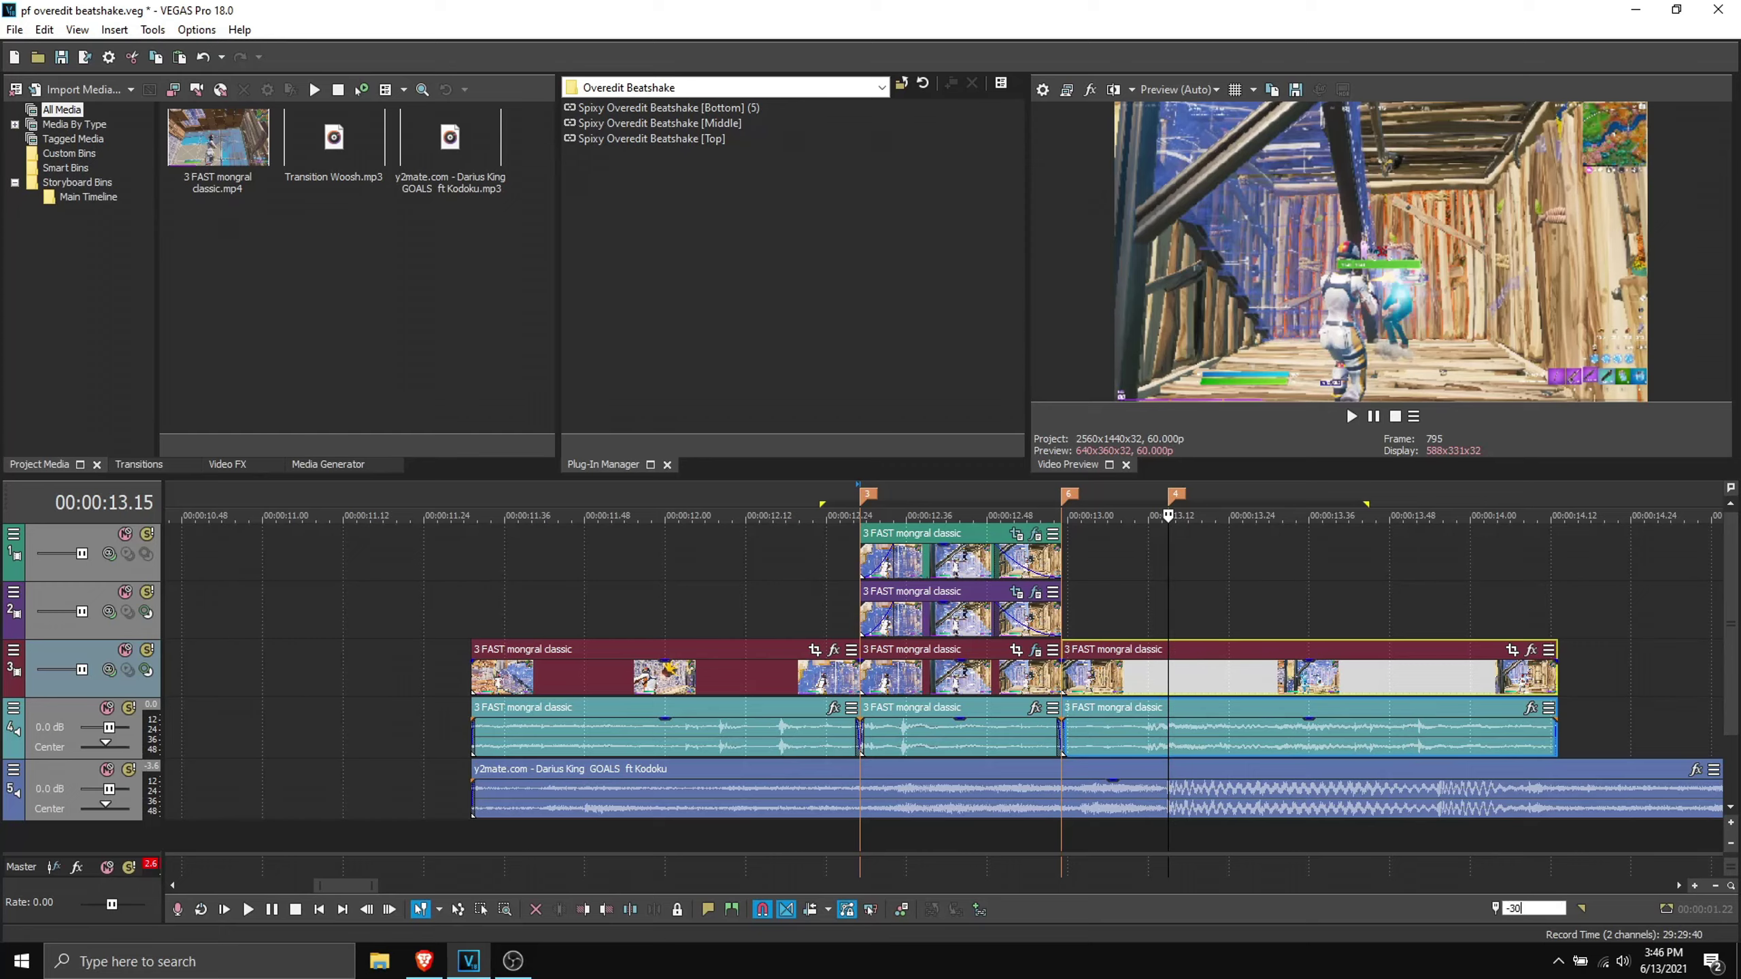
key("Return")
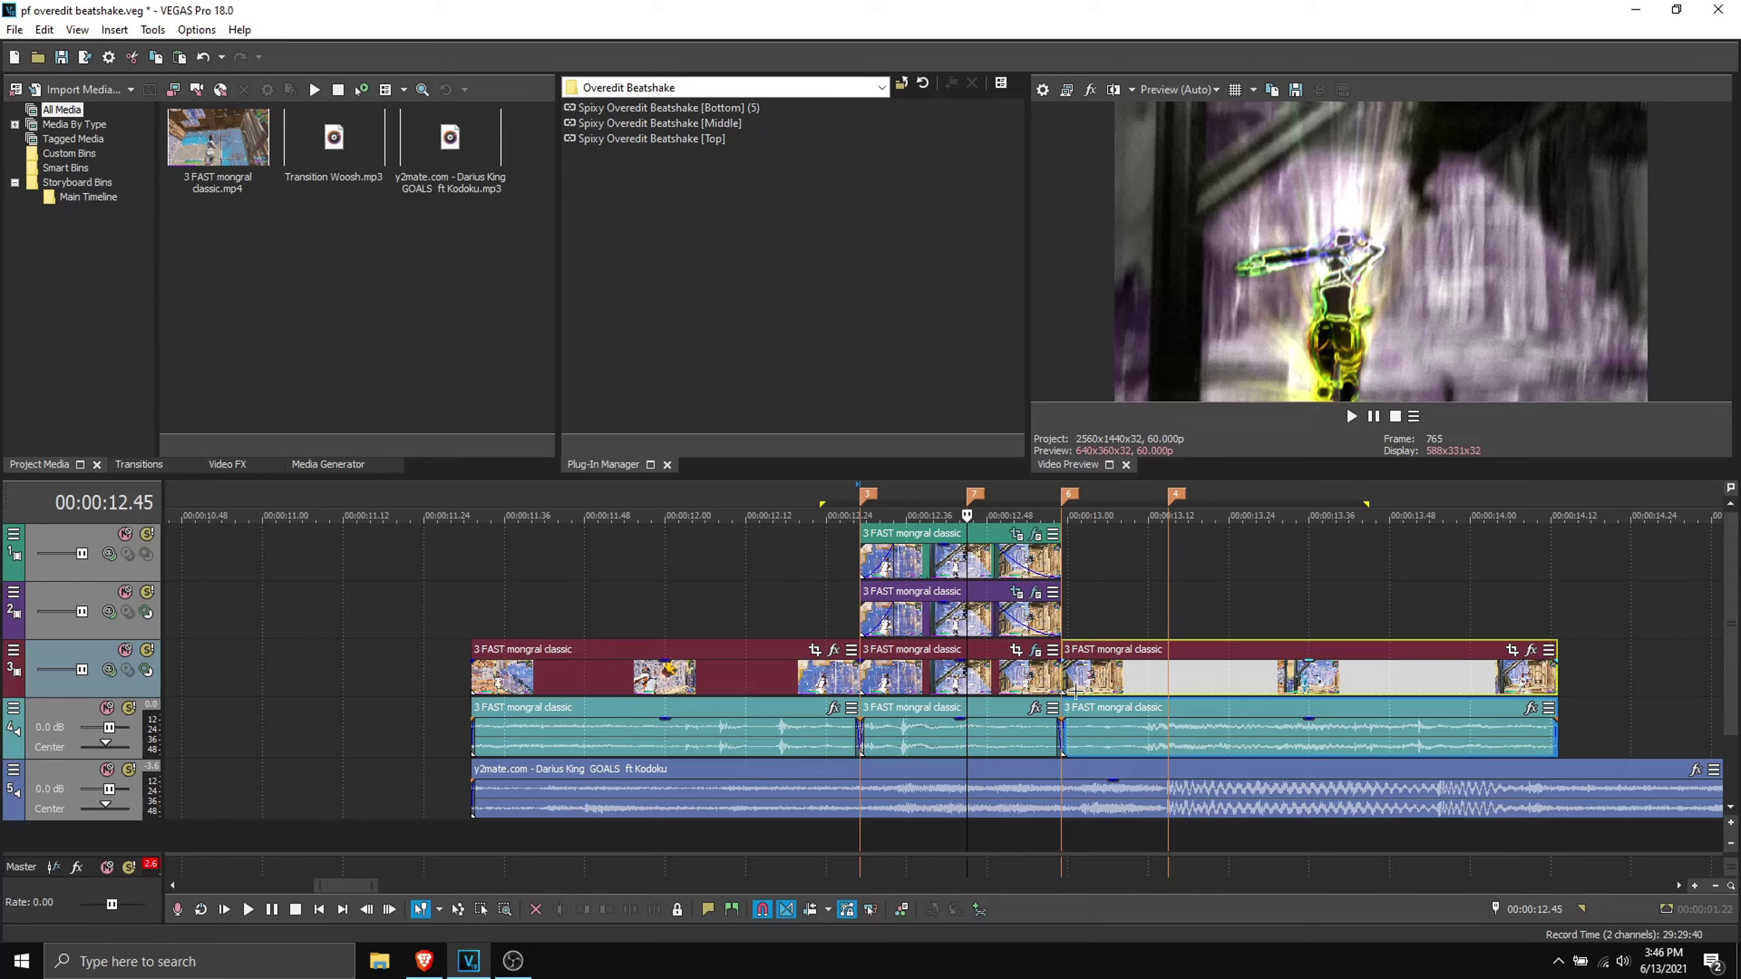
Extend the start of the last track 3 segment back to the marker at 00:00:12.45, crossfading it over the preceding segment.
left_click(1068, 682)
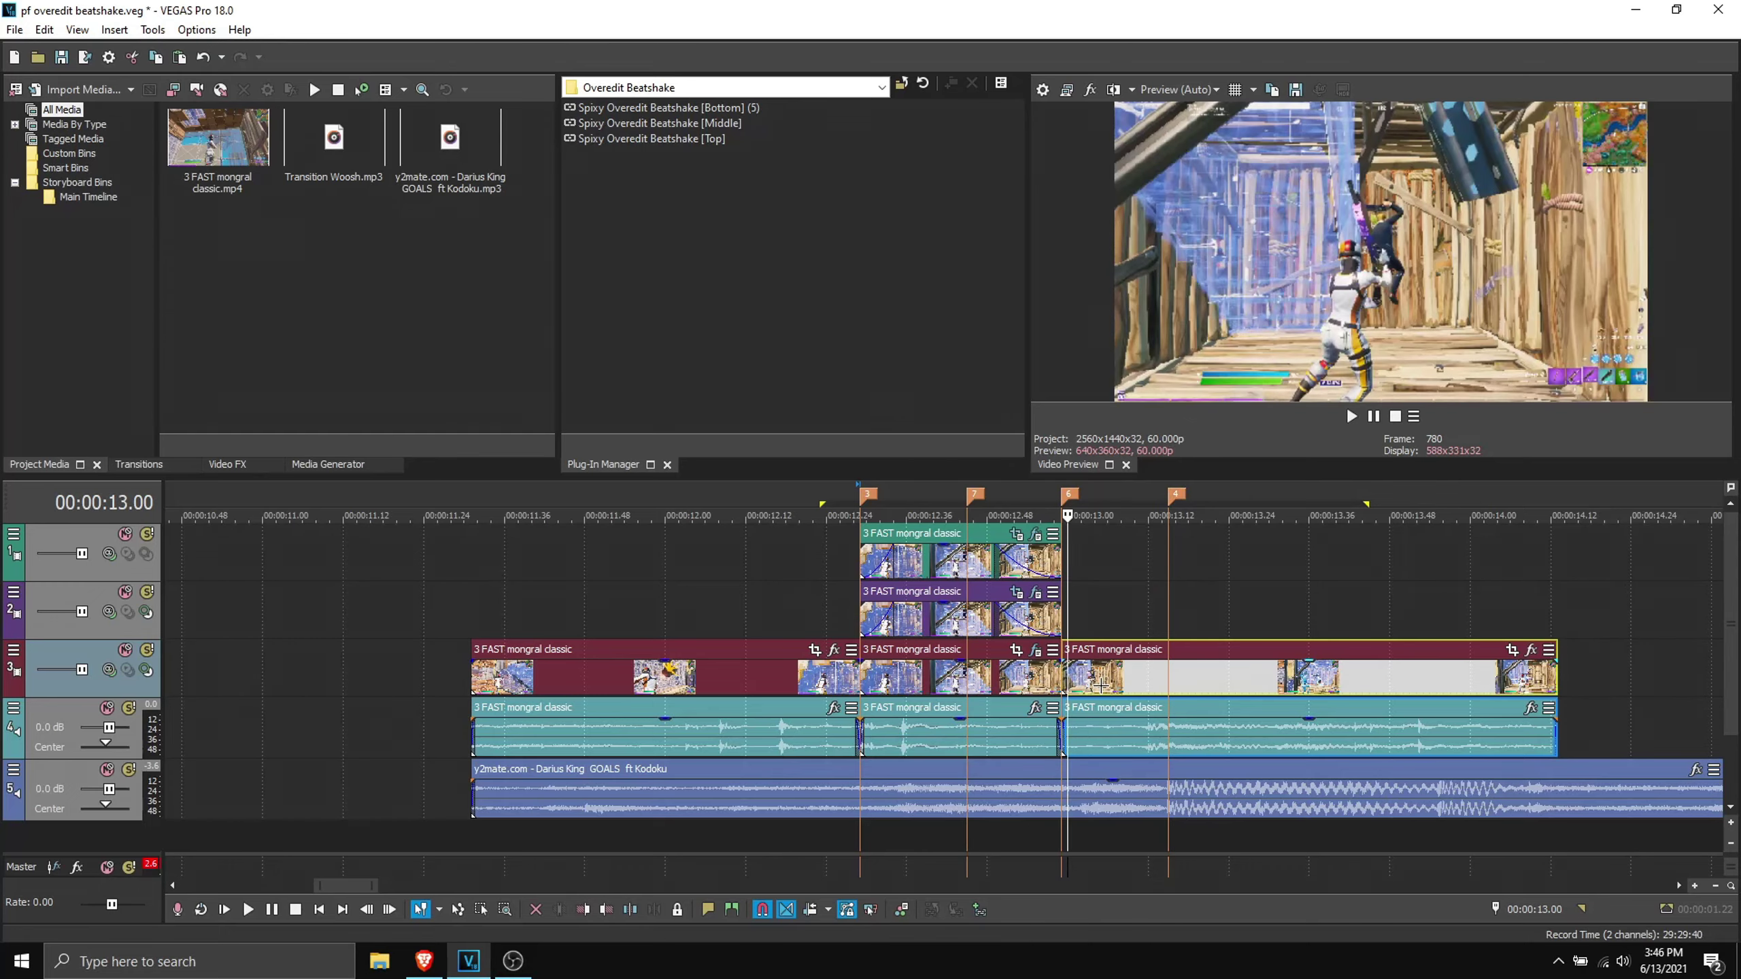
left_click(1114, 685)
left_click(1142, 684)
left_click(1169, 684)
left_click(1196, 683)
mouse_move(1195, 683)
left_mouse_down()
mouse_move(919, 680)
mouse_move(1003, 679)
mouse_move(970, 680)
left_mouse_up()
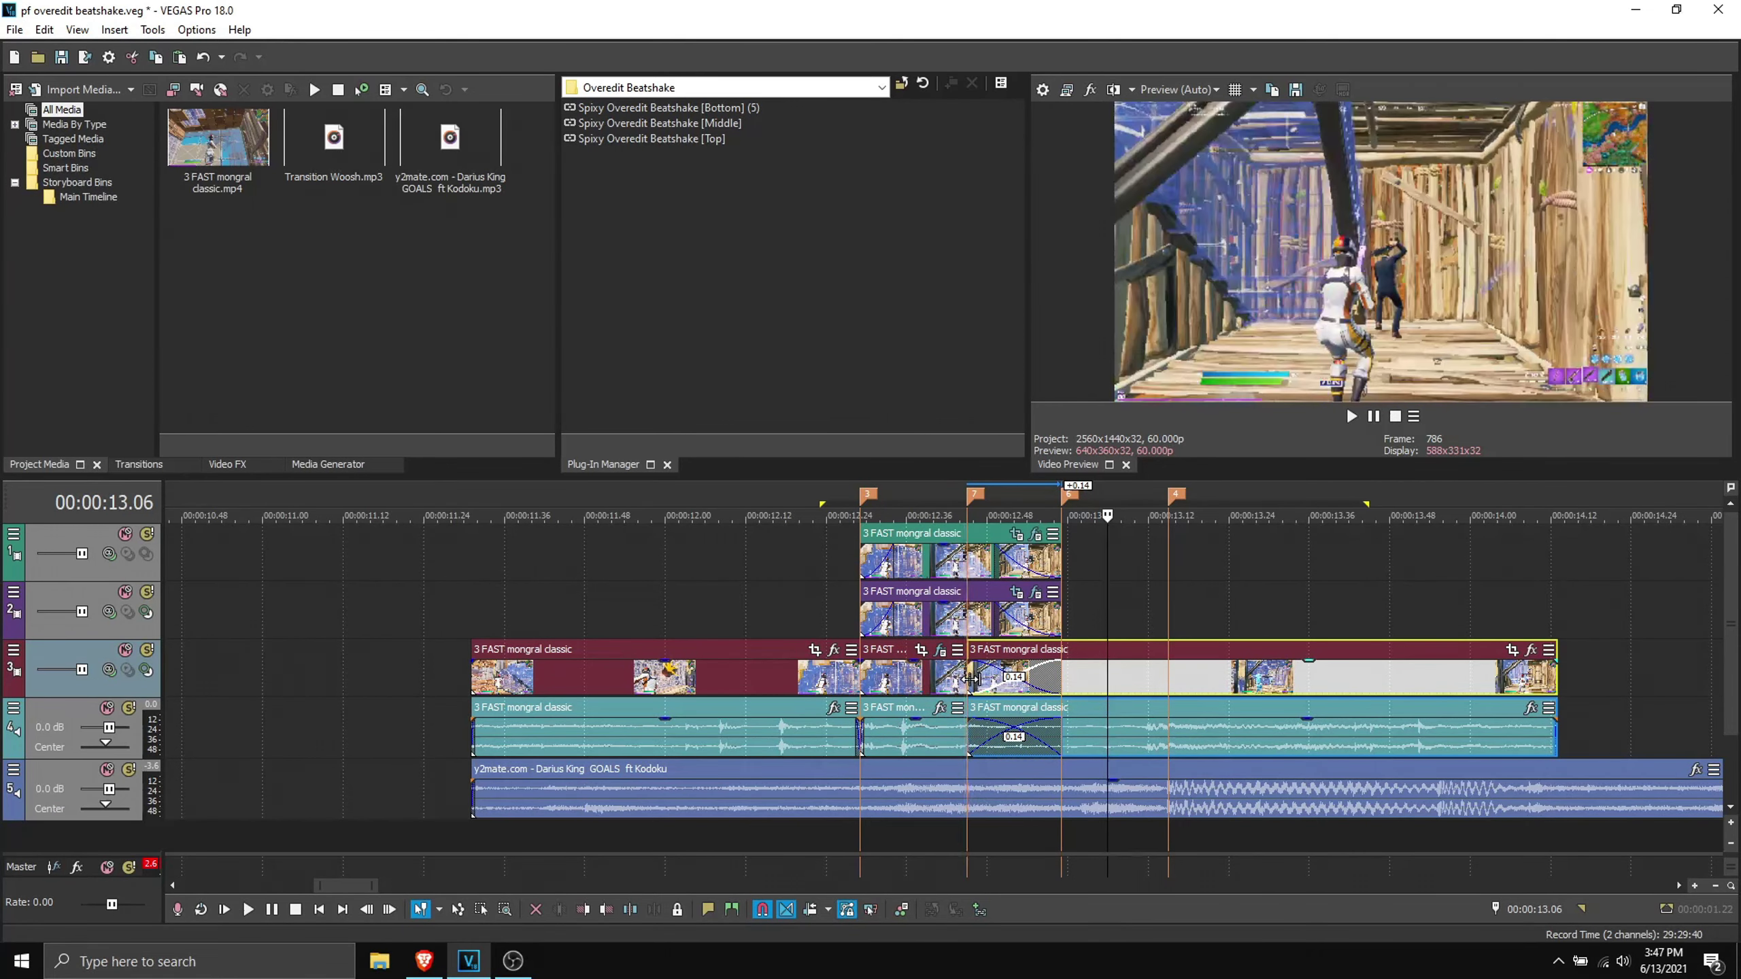
left_click(969, 679)
Apply the Spixy Template (30 Before) package from the OverEdit filter packages to the extended last segment on track 3.
left_click(1101, 682)
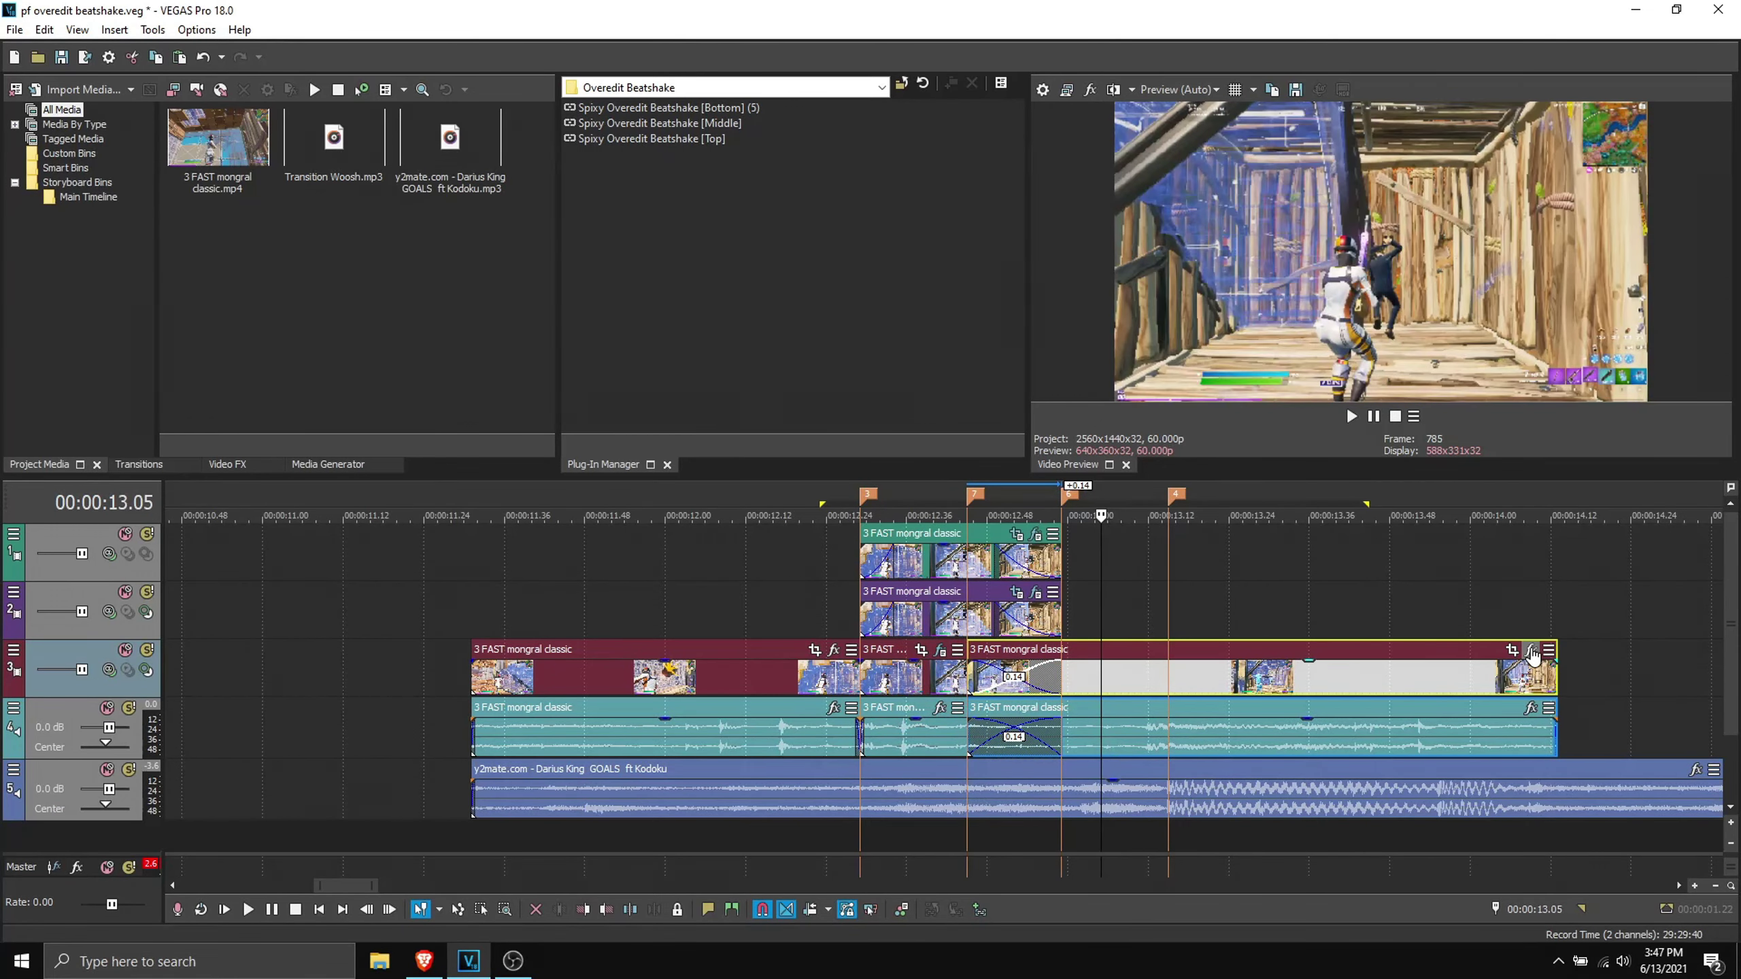
left_click(1532, 652)
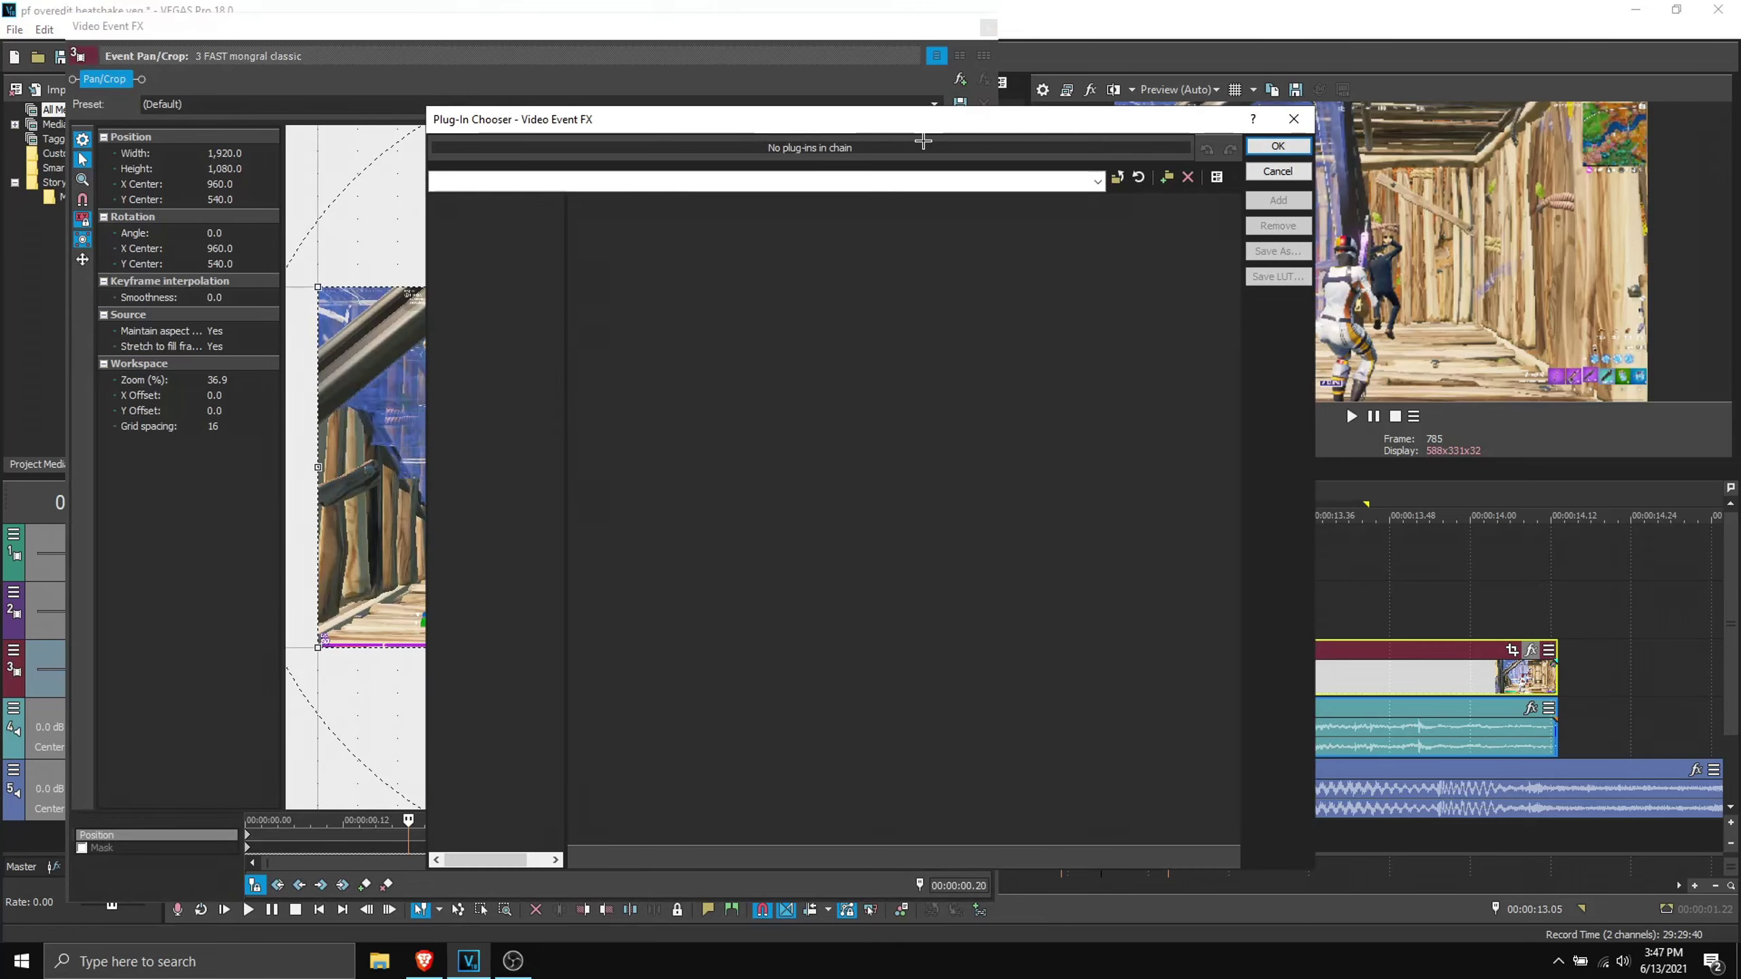
left_click(652, 712)
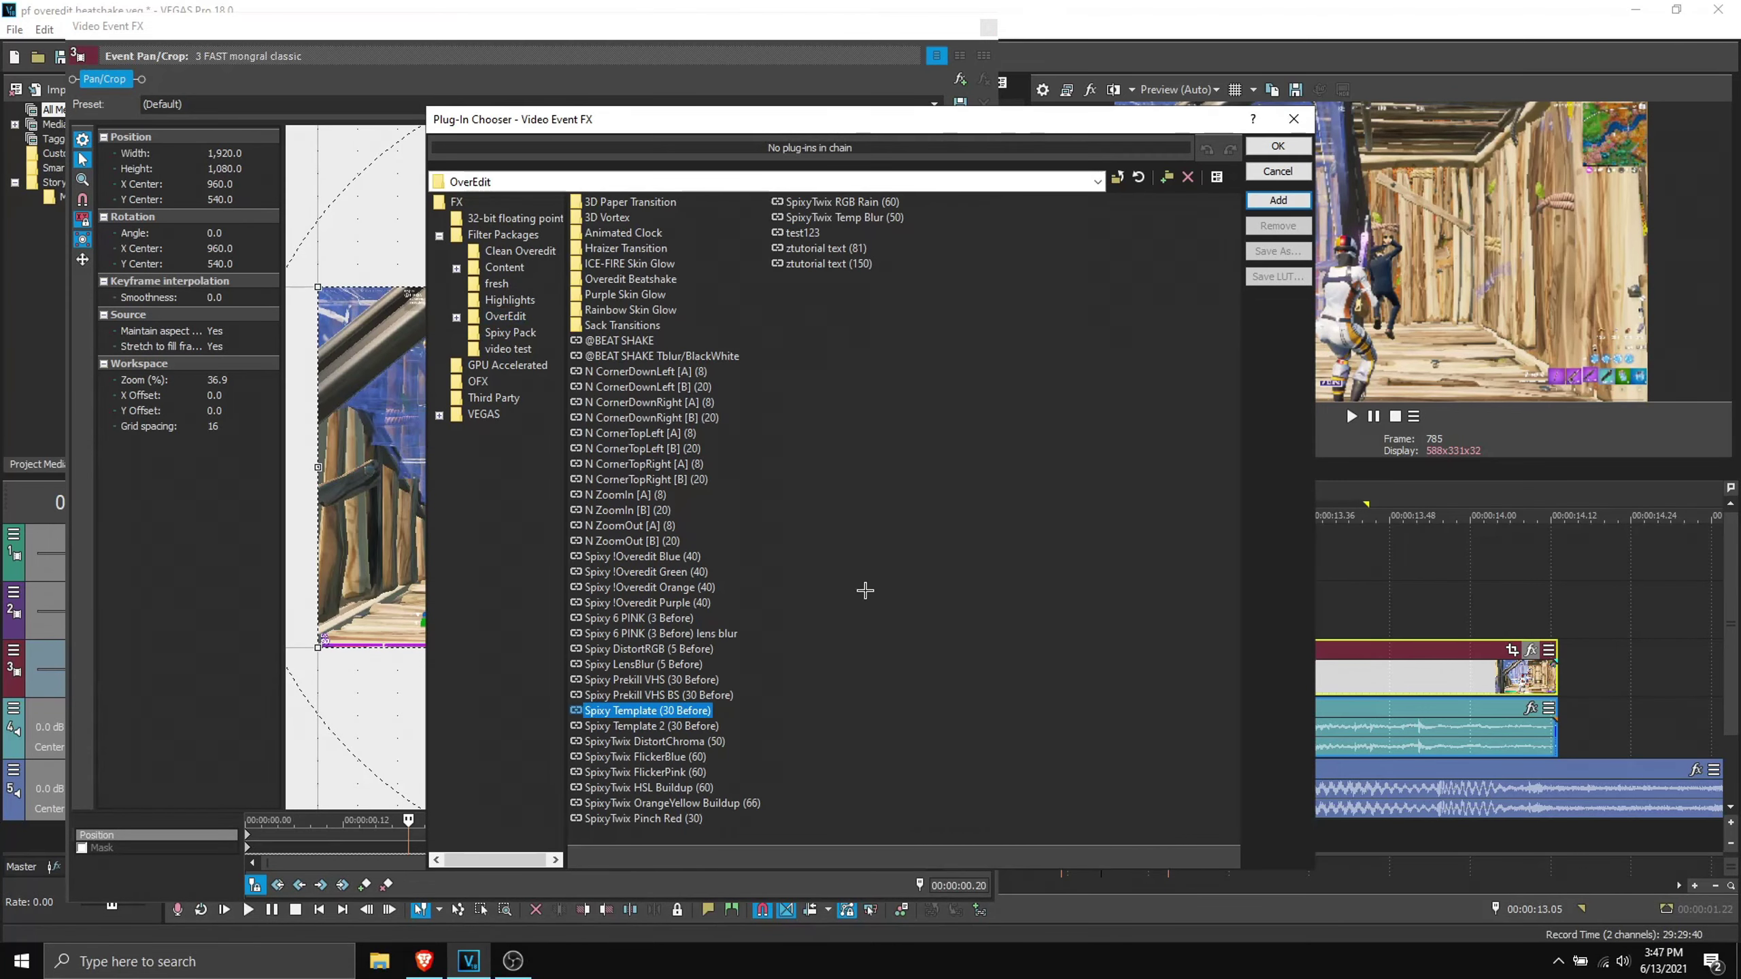
left_click(1278, 199)
left_click(1278, 146)
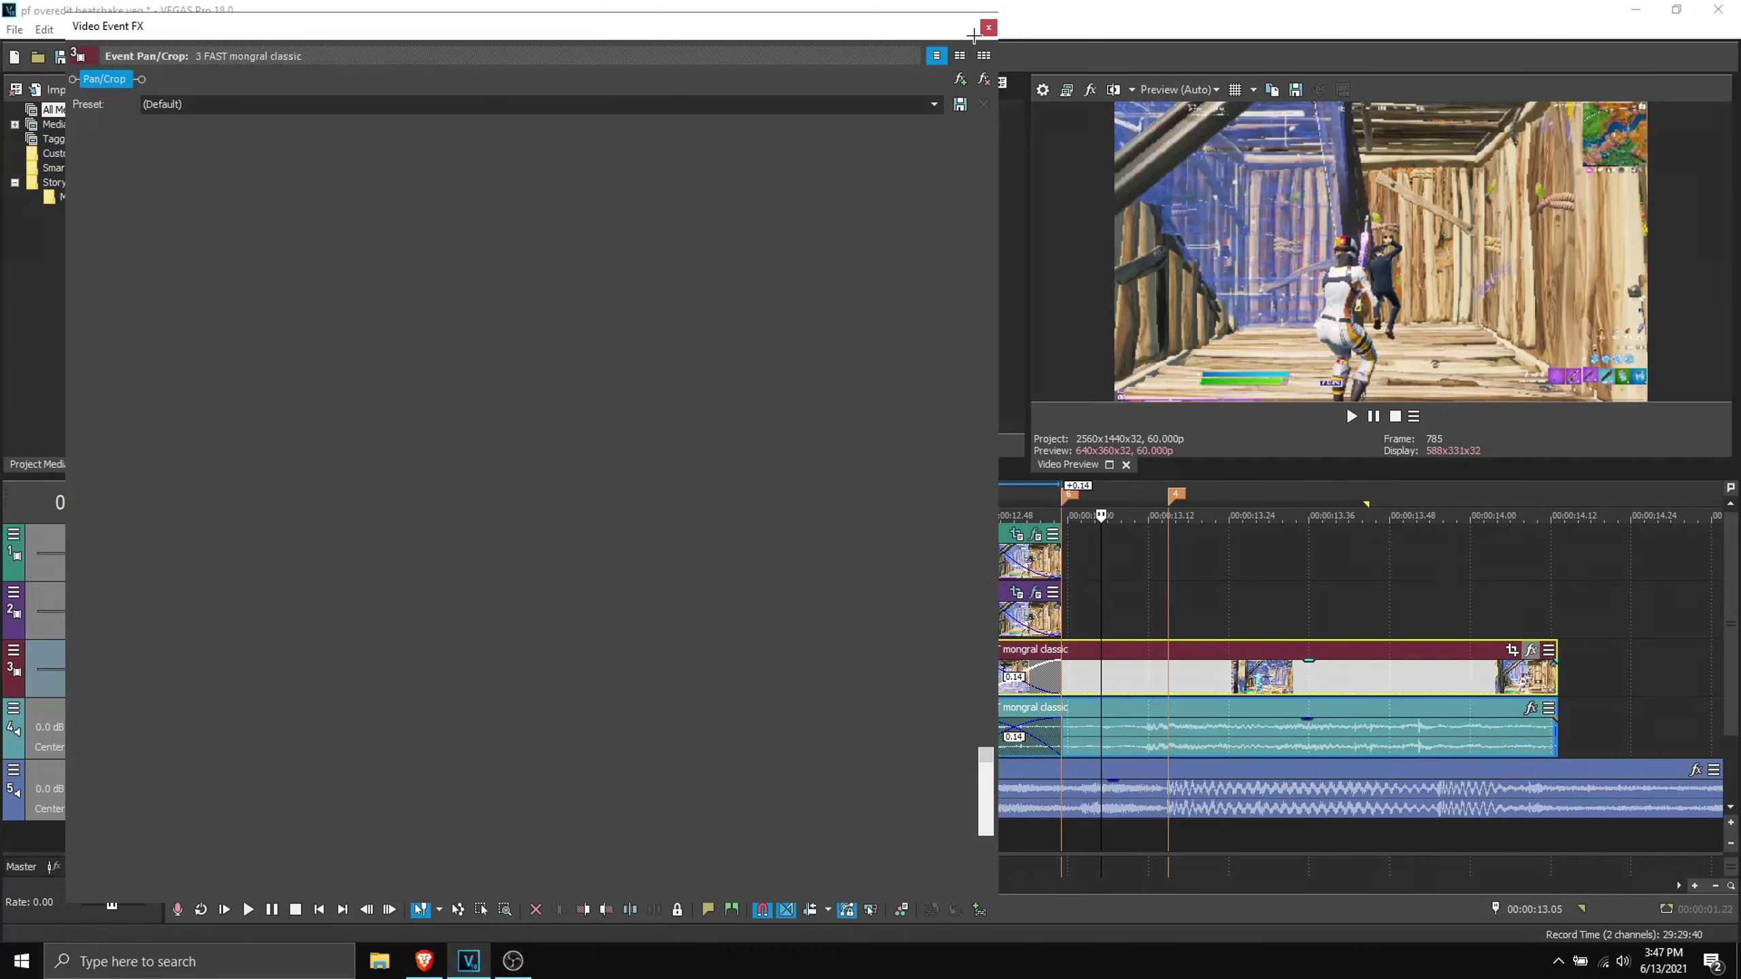
left_click(988, 25)
Play back the range from 00:00:12.17 to 00:00:13.43 to check the crossfade and the template effect.
left_click_drag(1354, 570, 794, 587)
left_click(1350, 414)
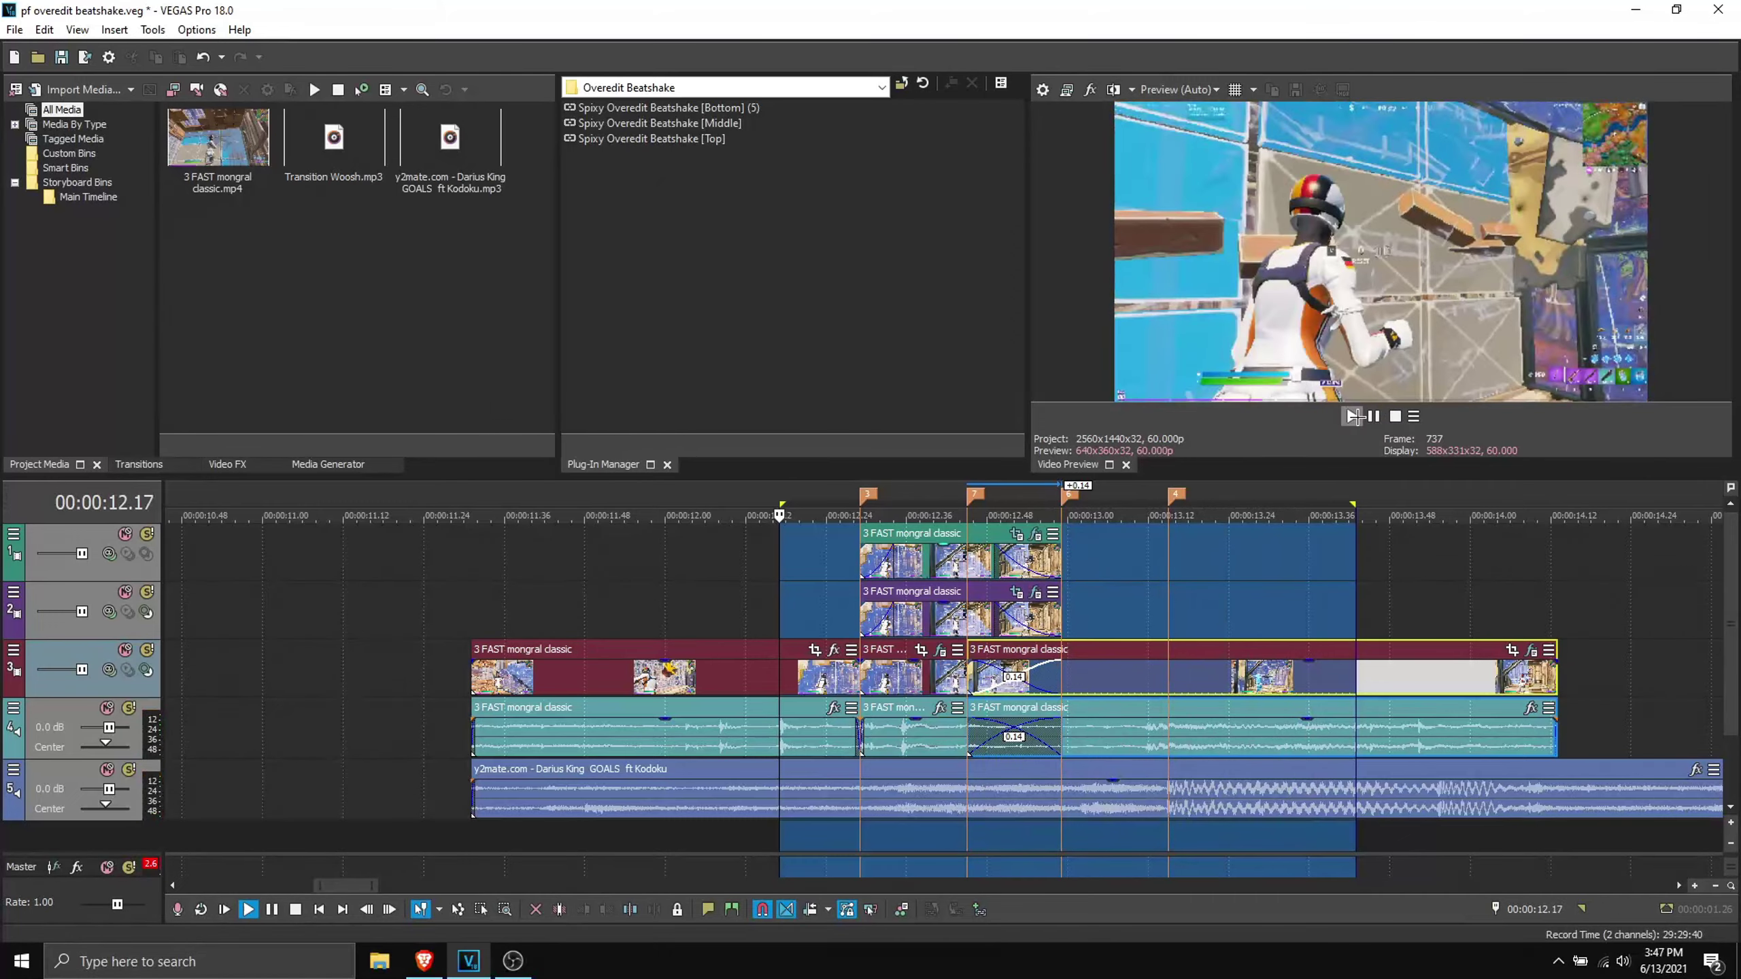
left_click(1393, 415)
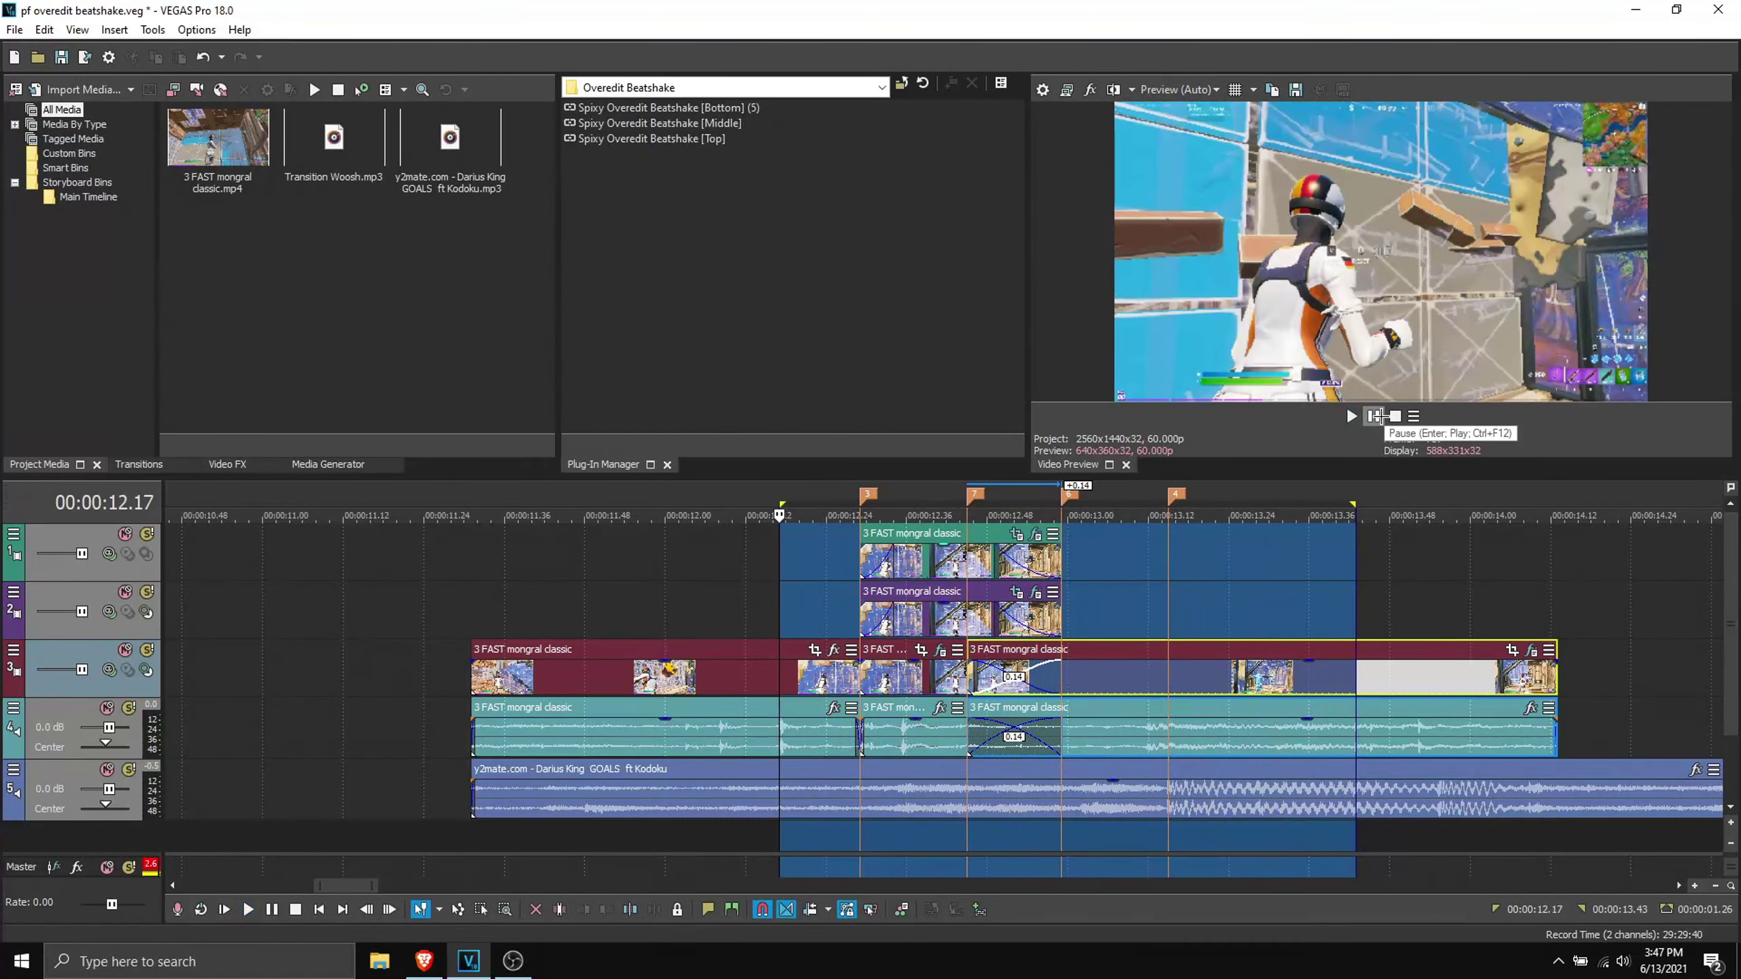
left_click(1347, 414)
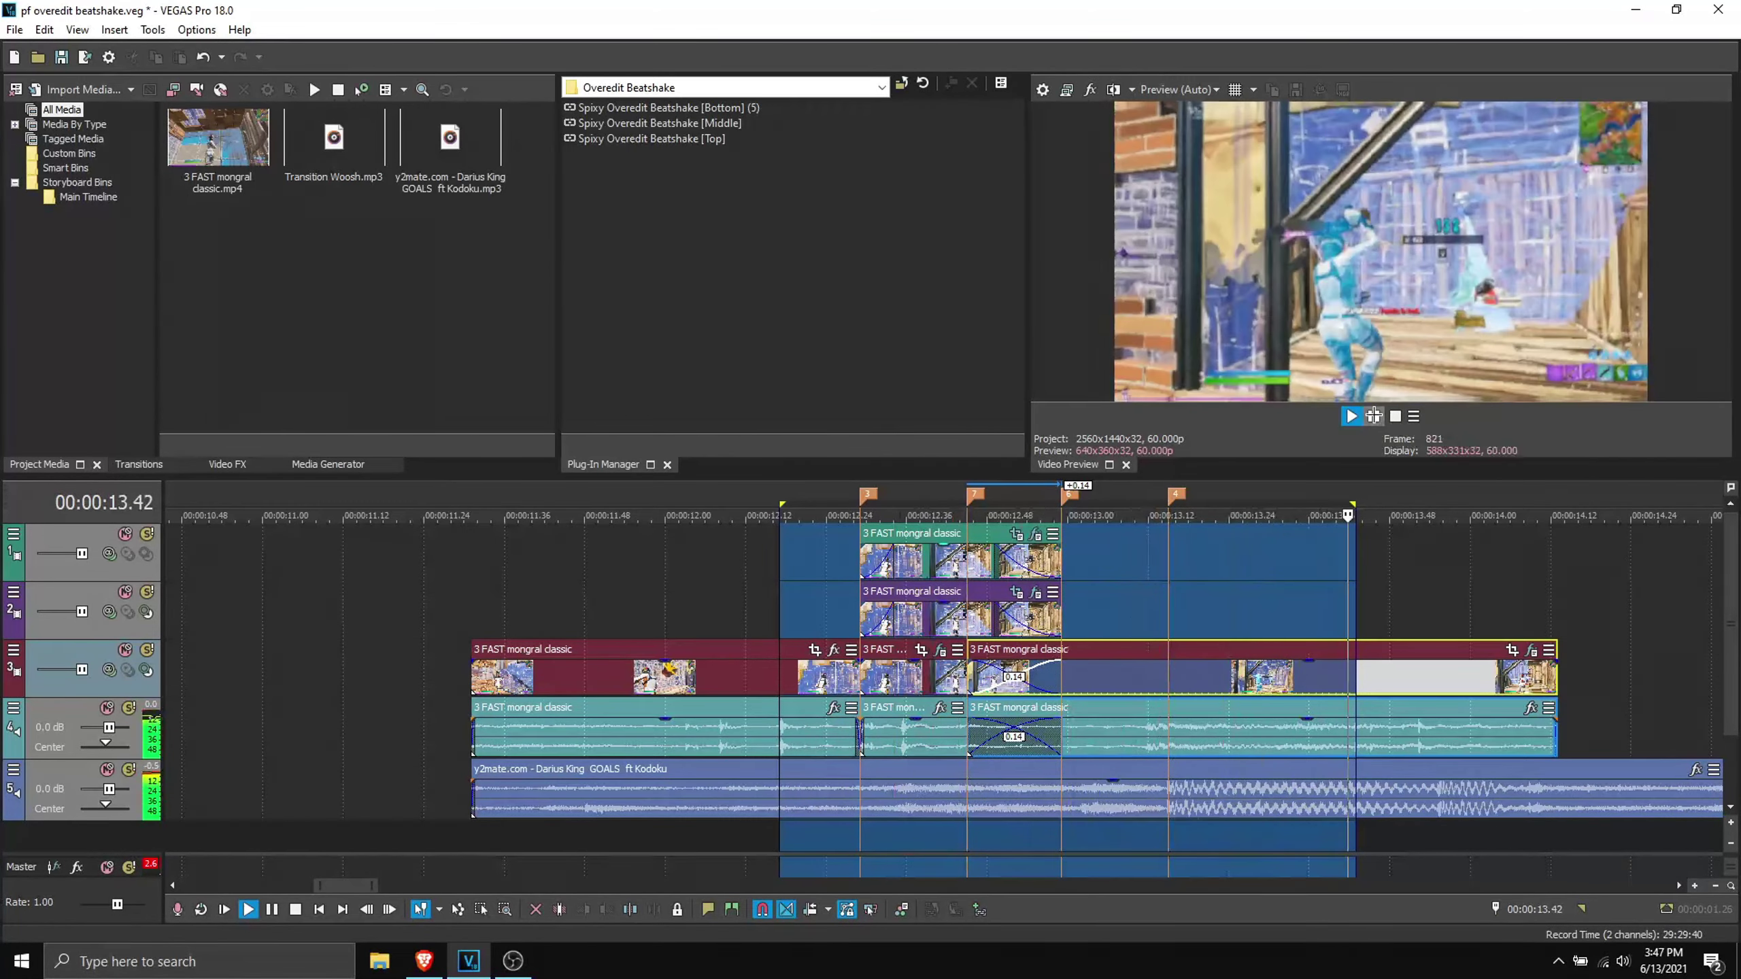
left_click(1371, 416)
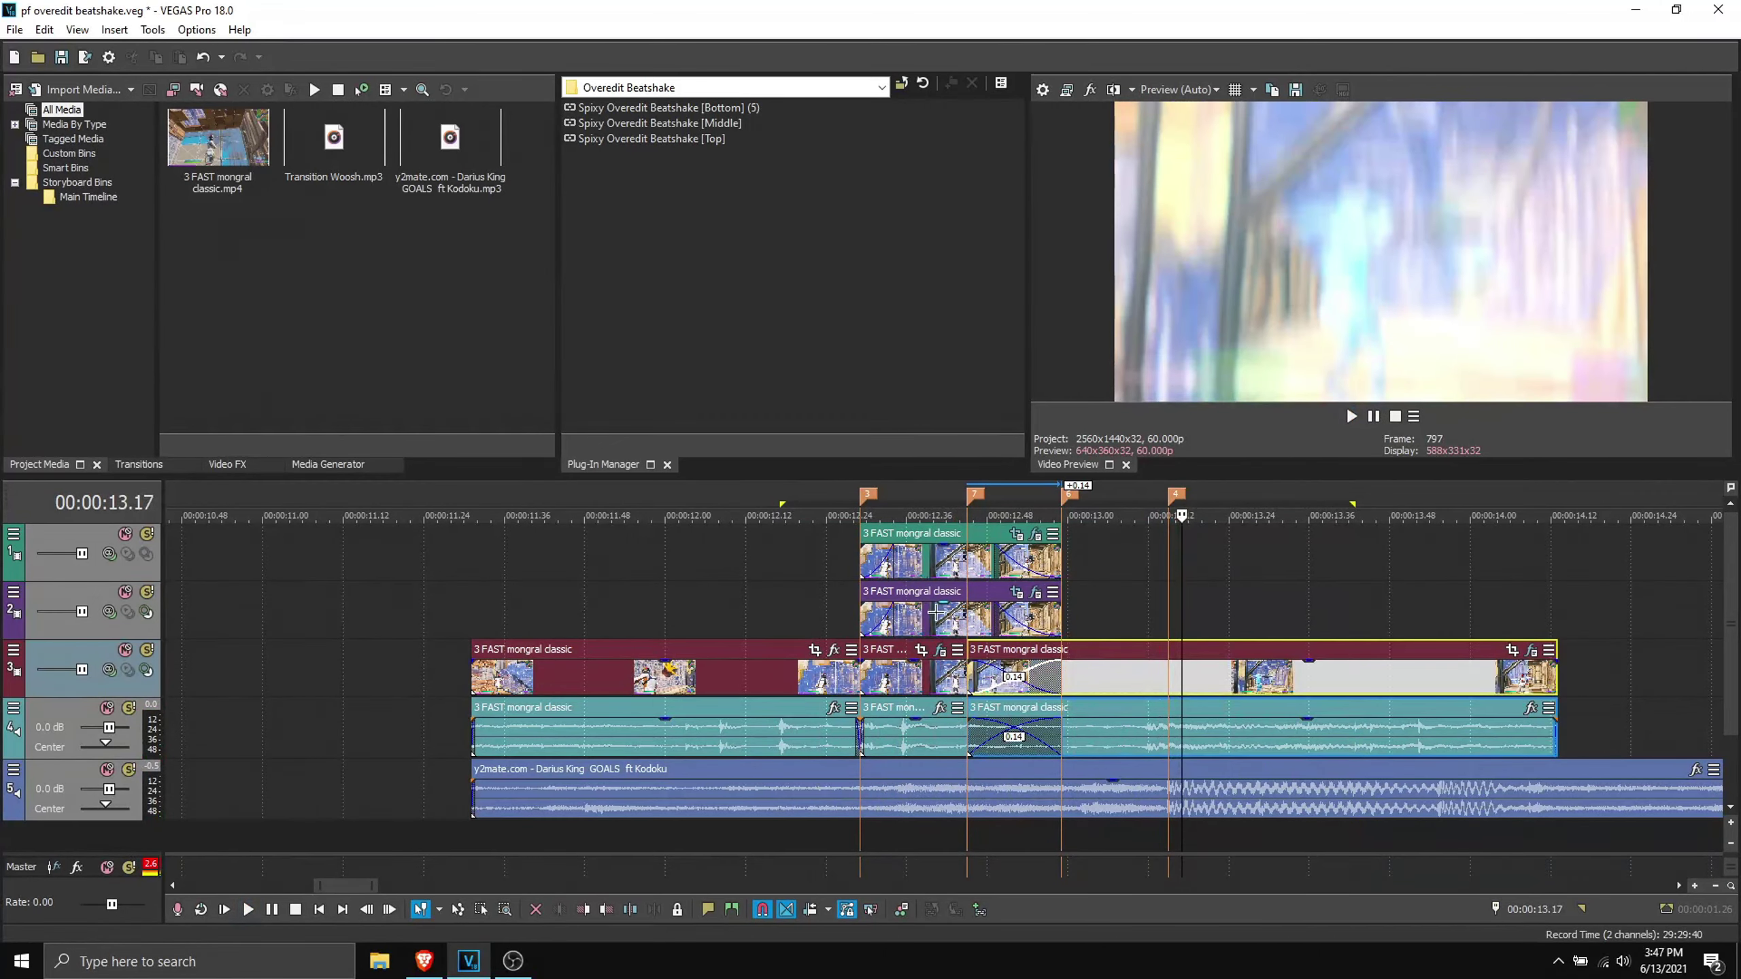
Examine the masked track 2 segment frame by frame up to its end, where the crossfade on track 3 finishes.
left_click(920, 612)
key("Left")
key("Right")
key("Right")
key("Right")
key("Right")
key("Right")
key("Right")
key("Right")
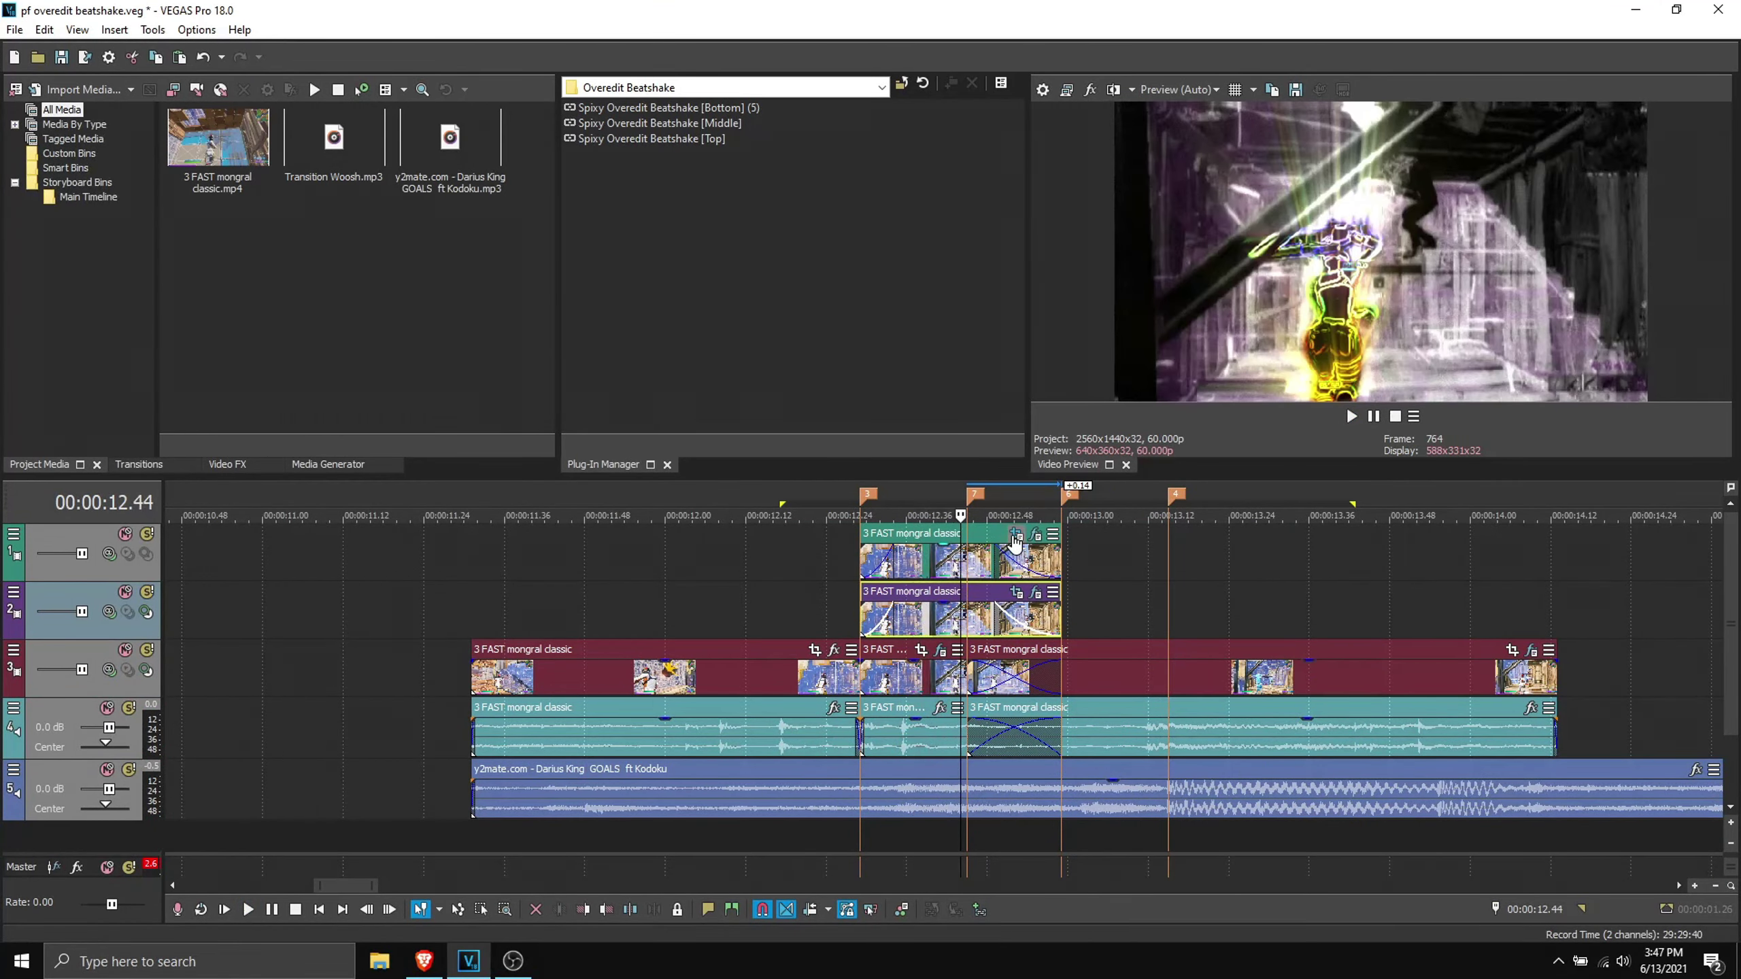
key("Right")
key("Right")
key("Right")
key("Right")
key("Right")
key("Right")
key("Right")
key("Right")
key("Right")
key("Right")
key("Right")
key("Right")
key("Right")
key("Right")
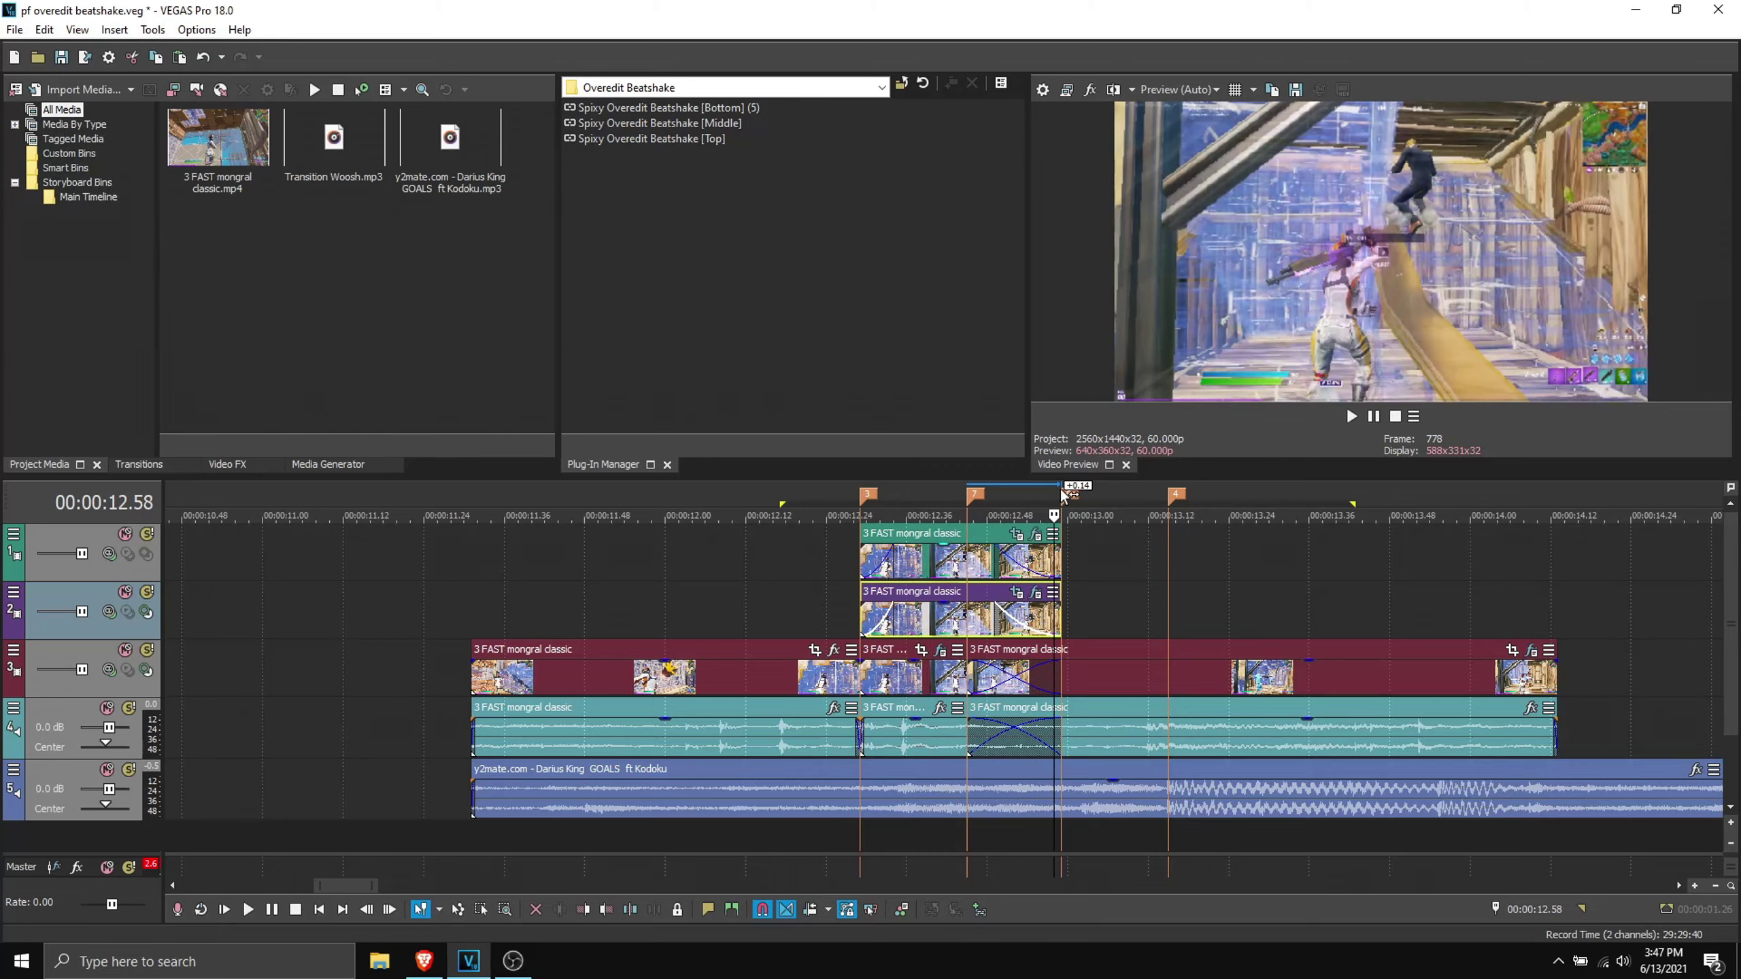
scroll(1081, 583, "down", 5)
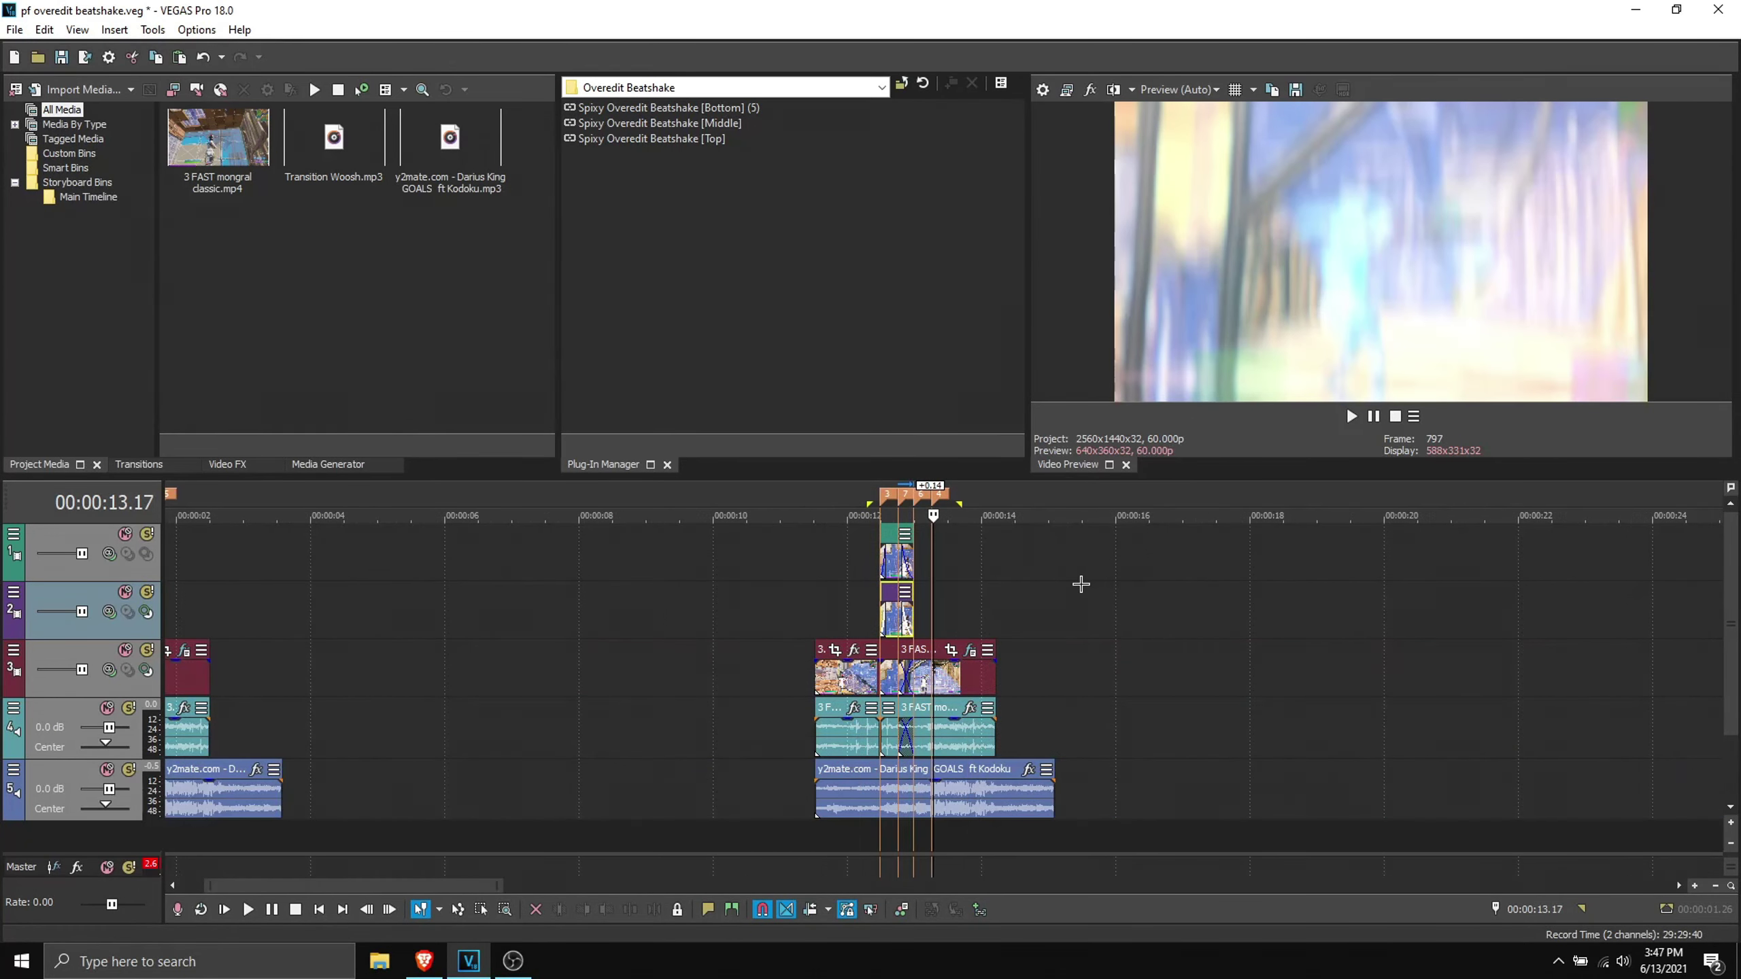
left_click(994, 575)
left_click(979, 556)
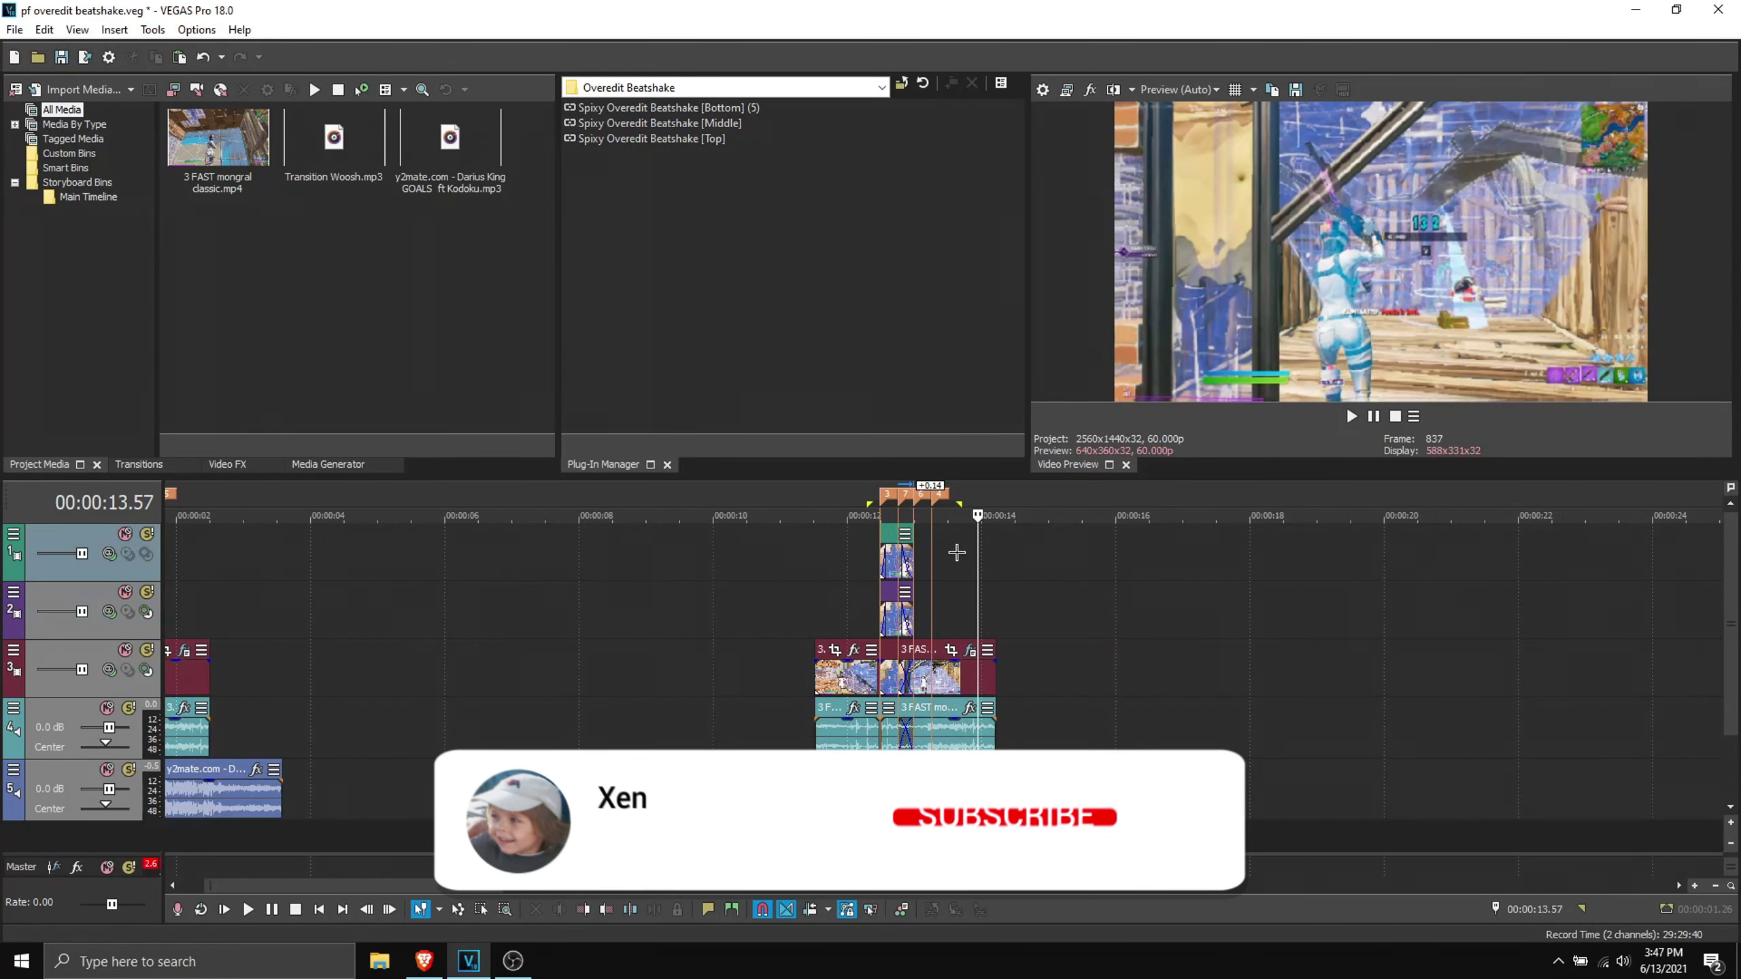
left_click(933, 541)
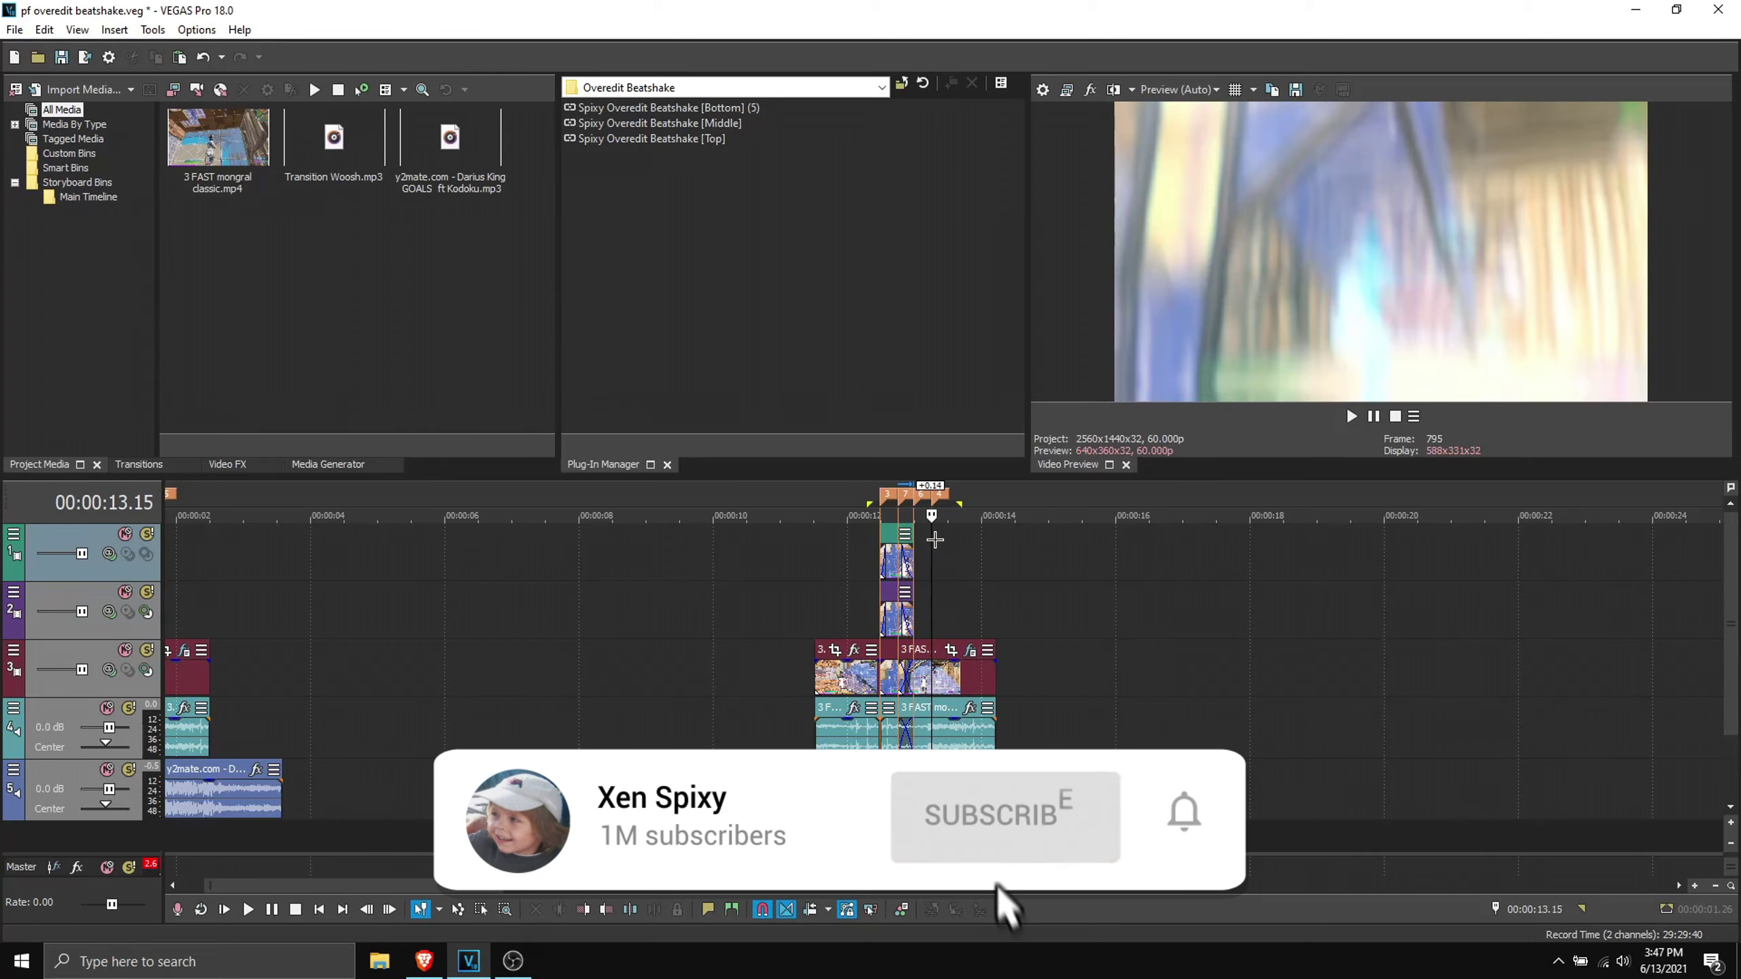